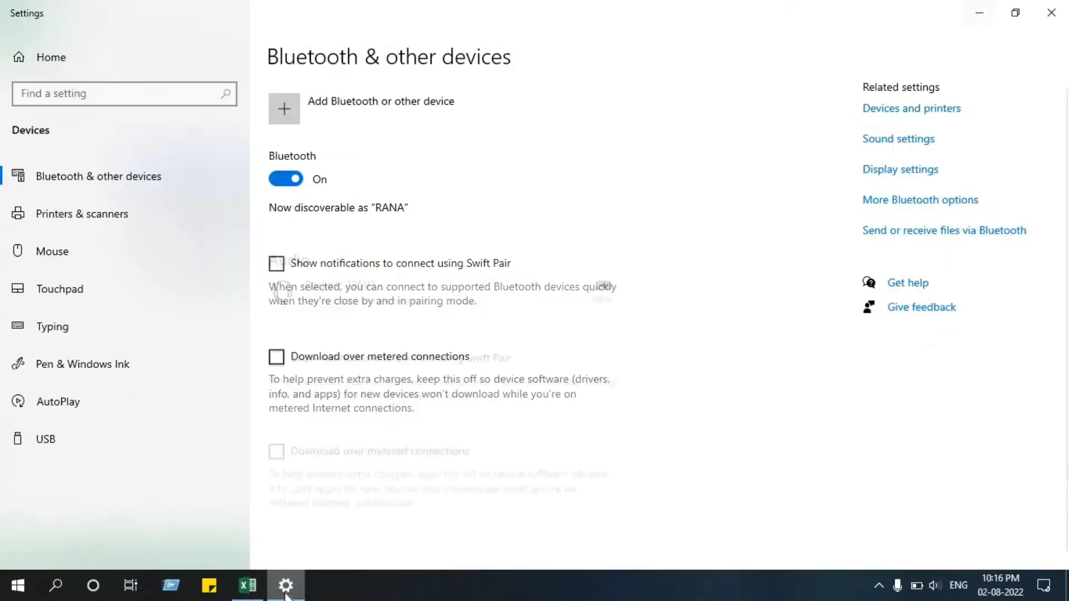
- Switch to the Excel workbook and review the product conditions, GST rate results and true/false notes in the K2:M7 reference area
click(285, 586)
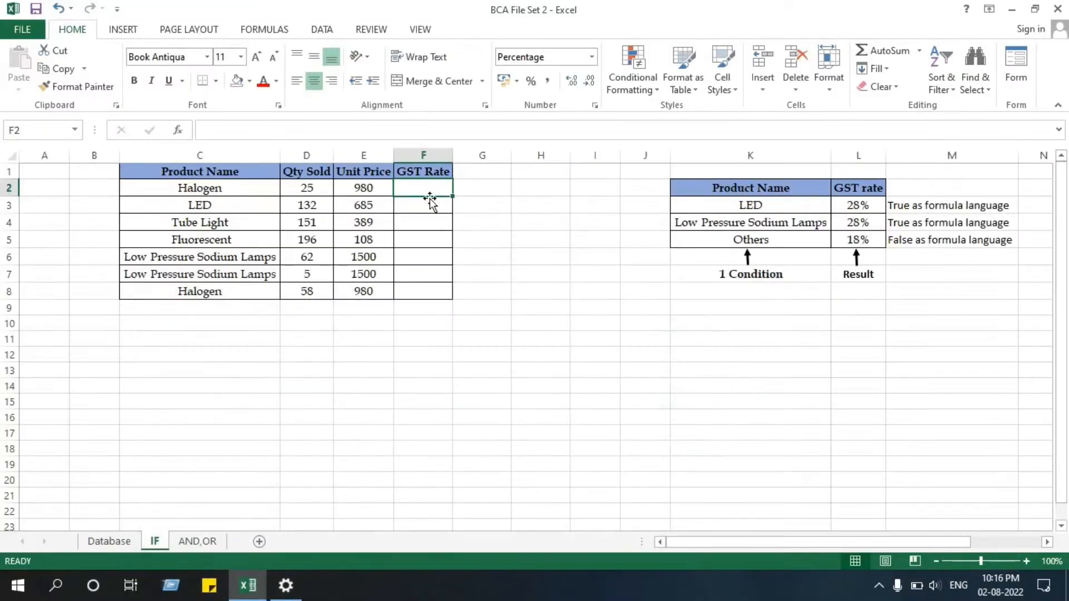
click(774, 195)
click(757, 271)
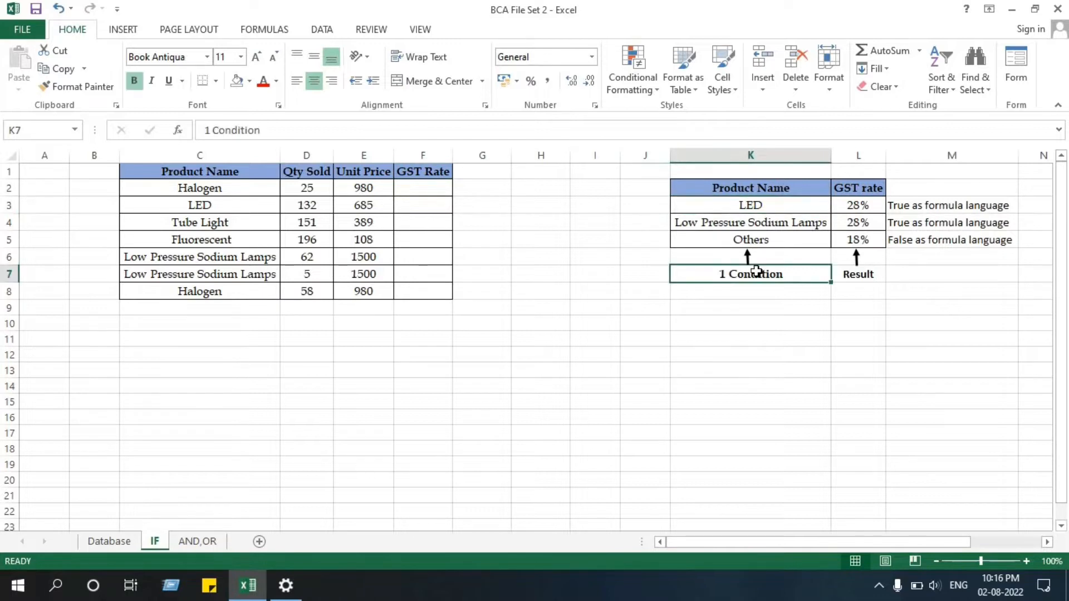
click(863, 274)
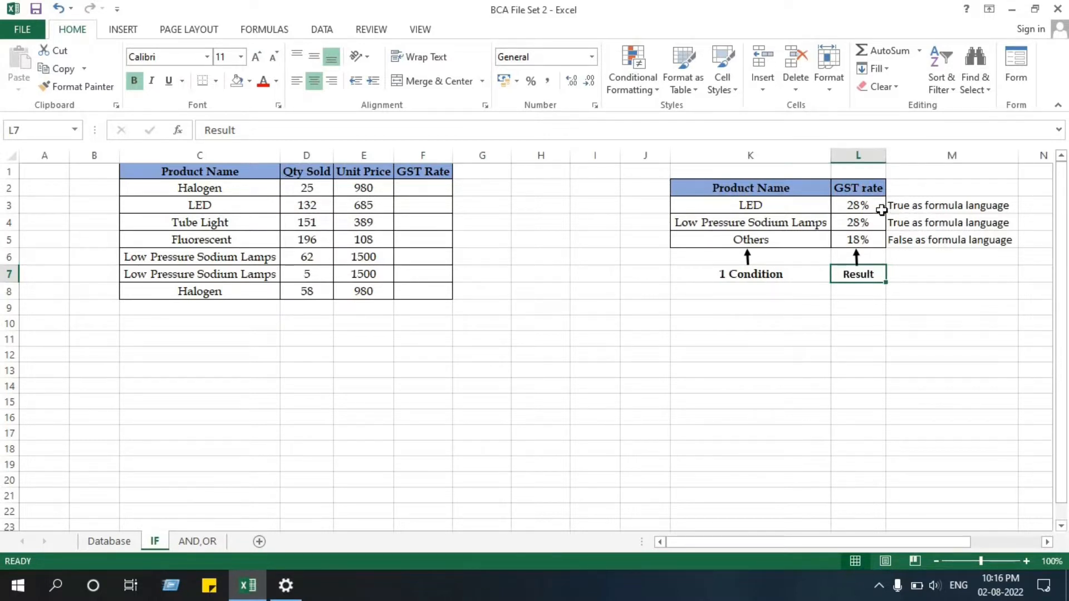
drag(882, 210, 881, 223)
click(923, 235)
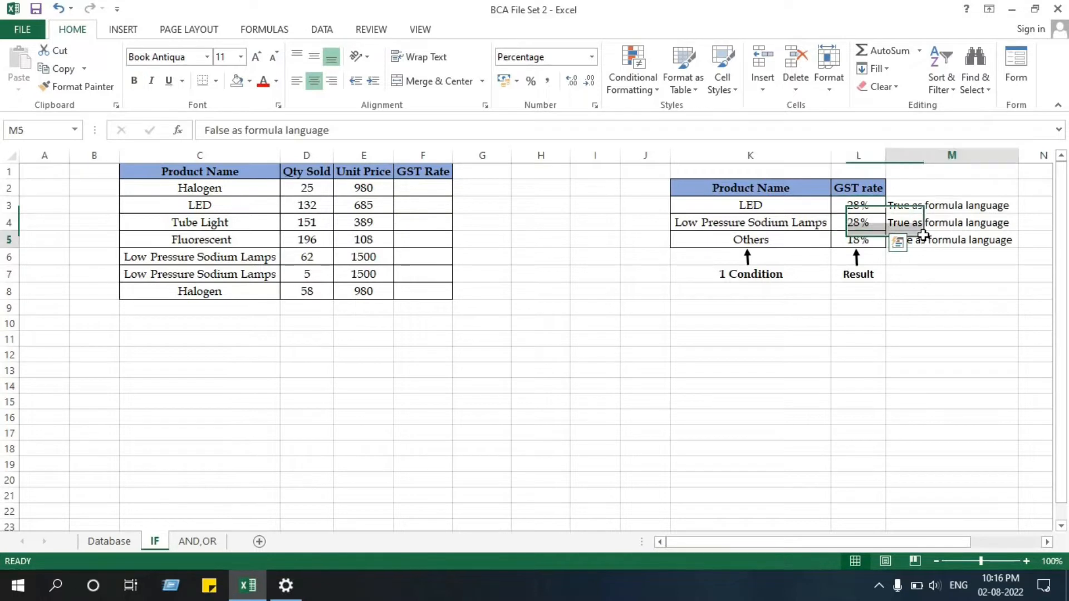
- Start an IF formula in cell F2 that tests whether C2 equals "led" and returns 28% when true
click(437, 191)
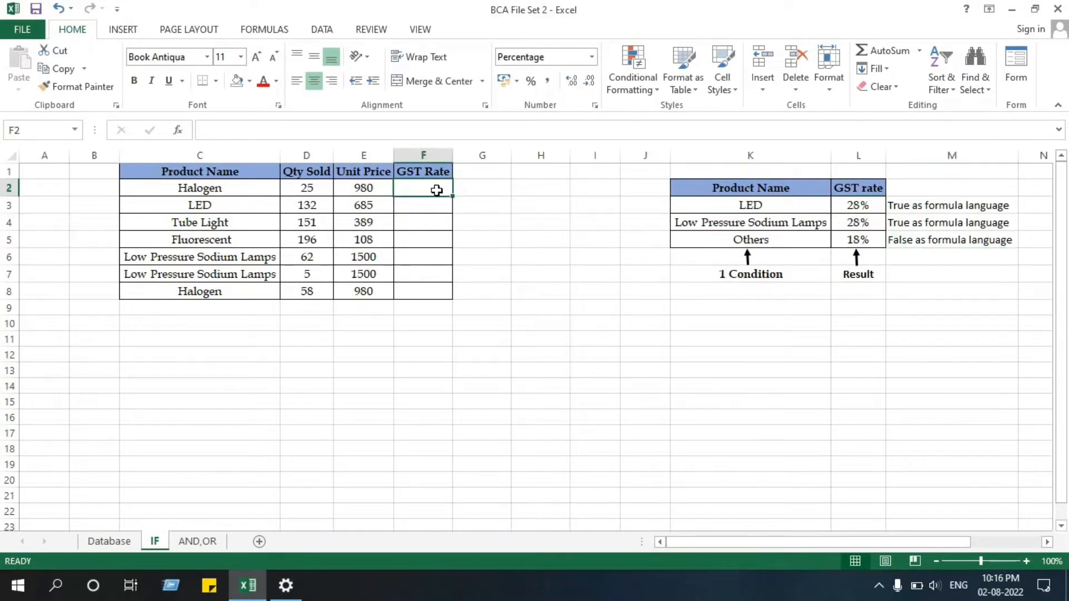
text(=)
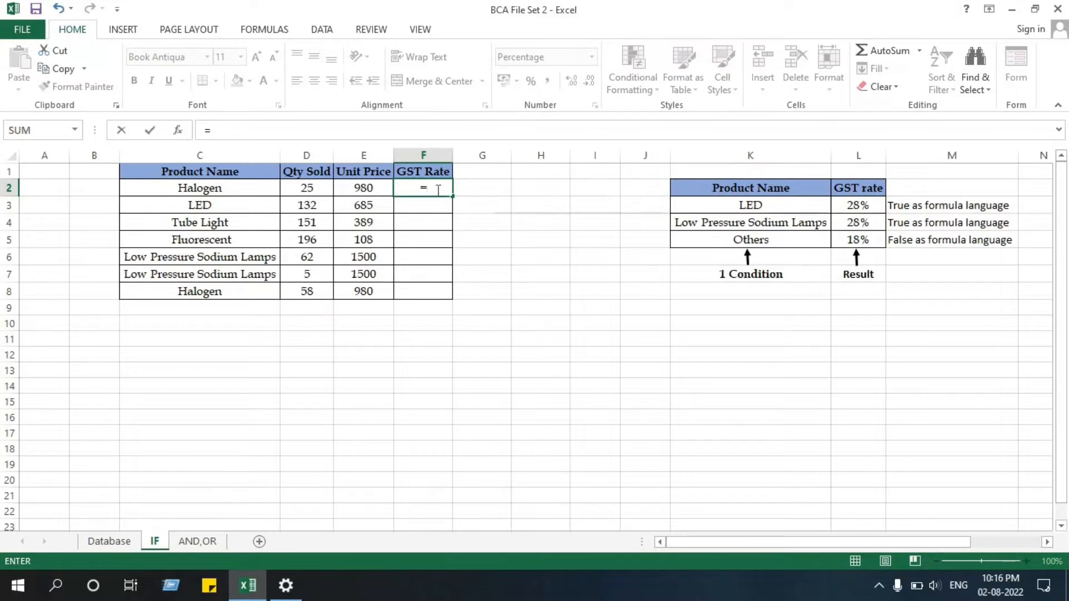
text(if)
key(Tab)
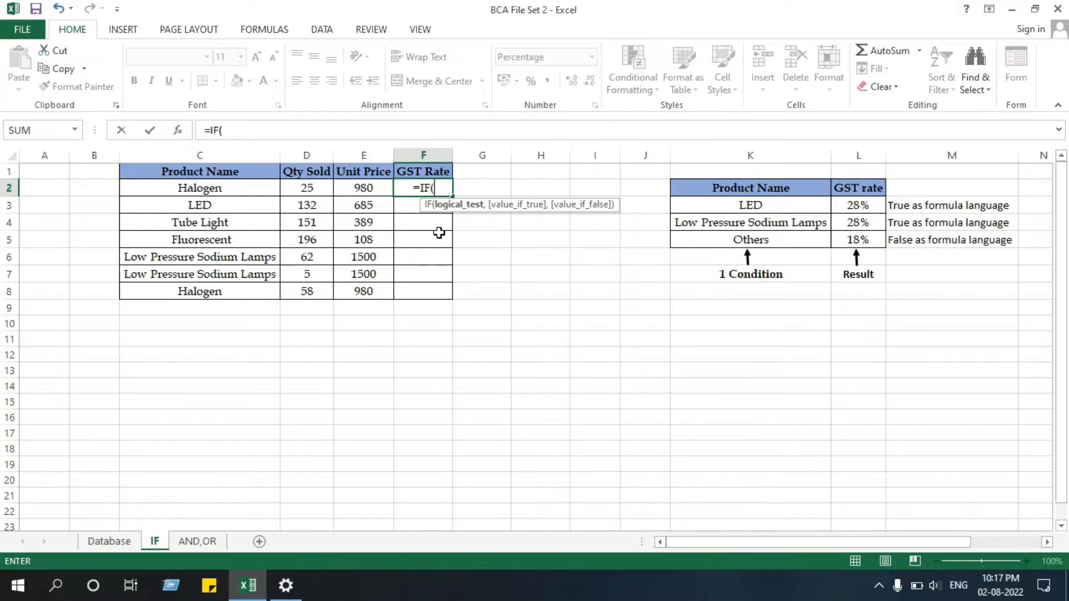
text(c2)
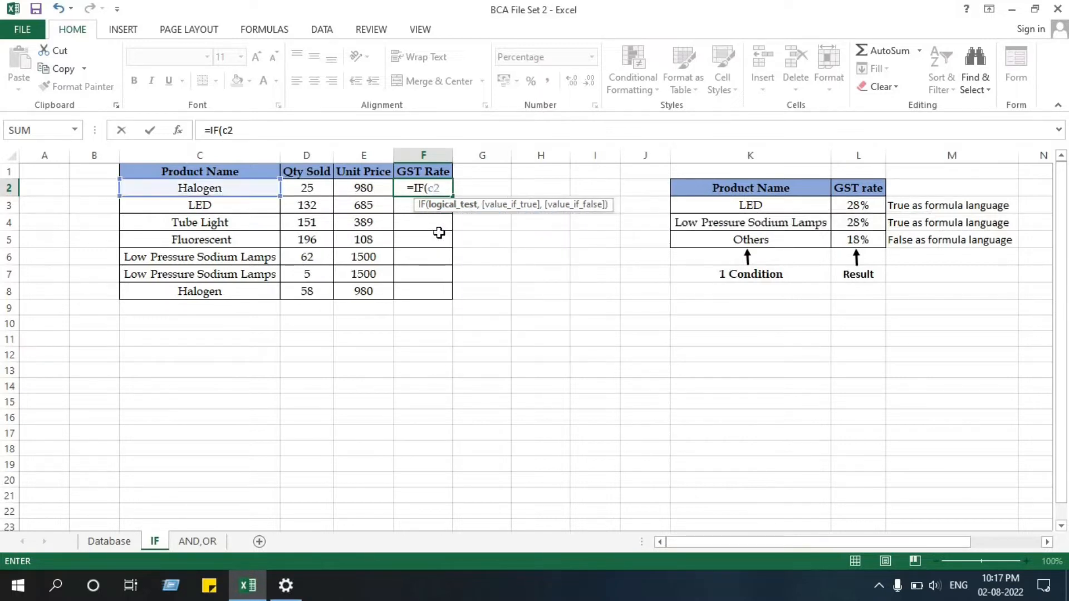
text(=")
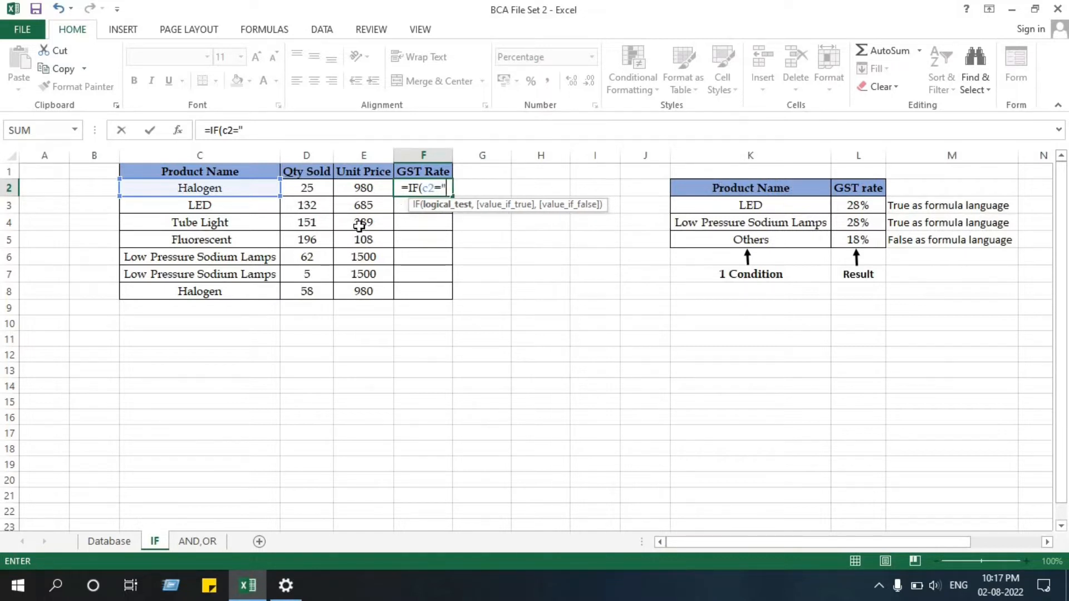
text(led)
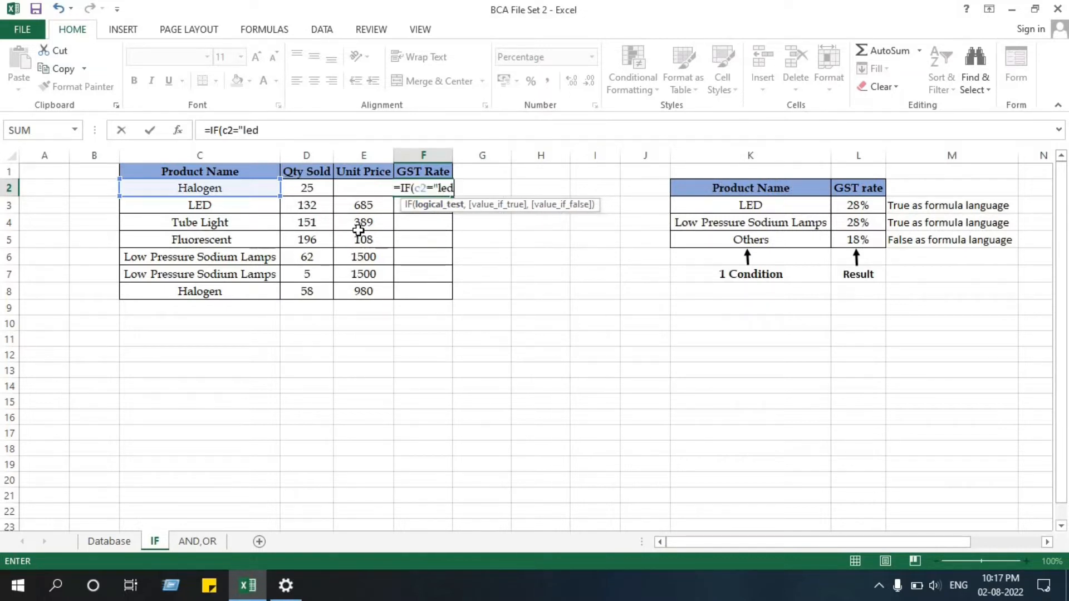
text(")
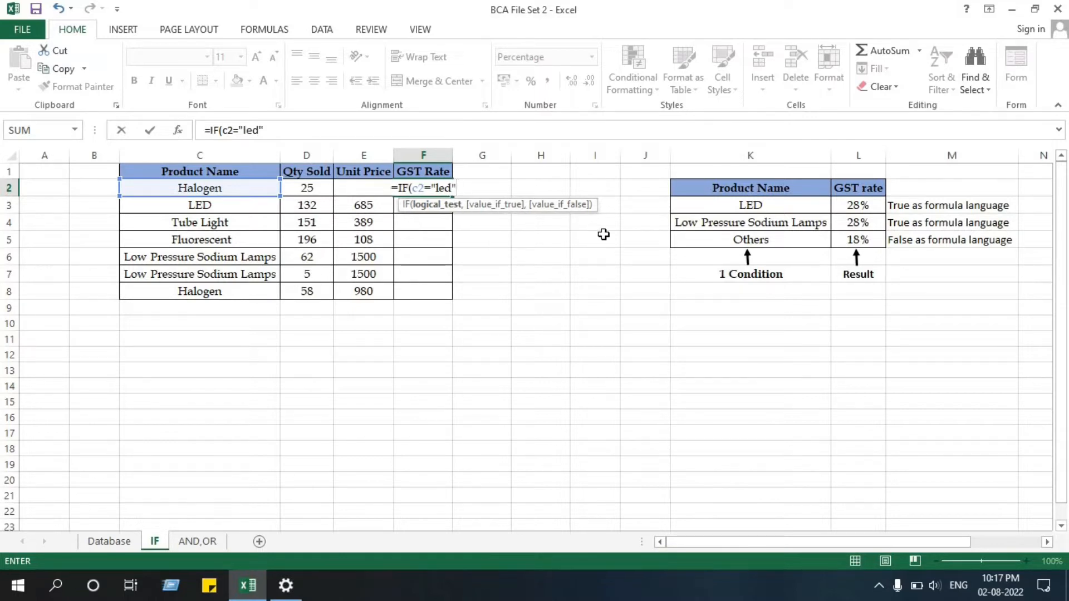
text(,)
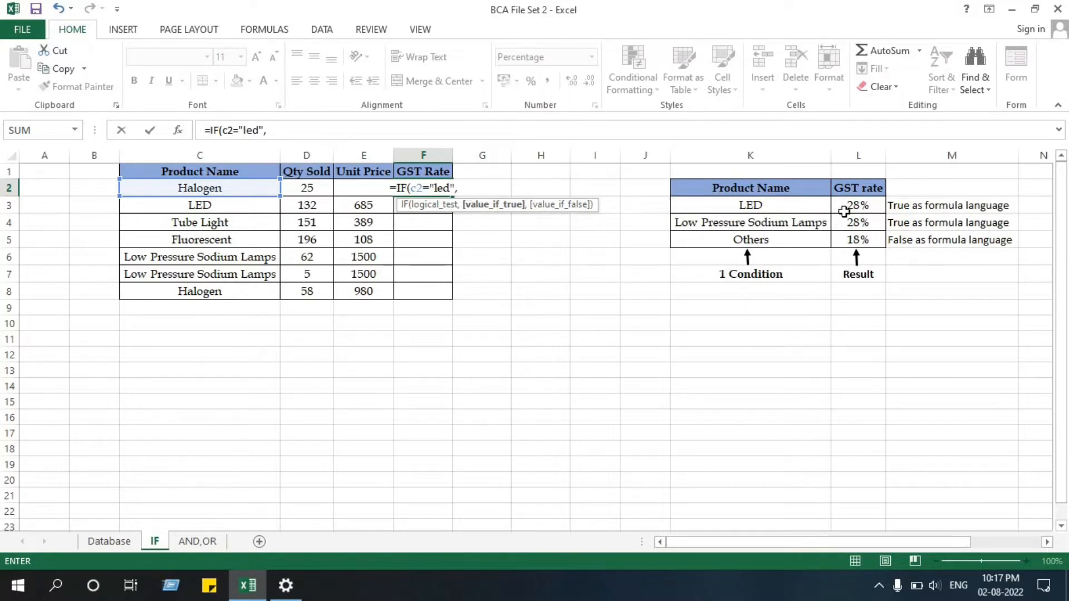
text(2)
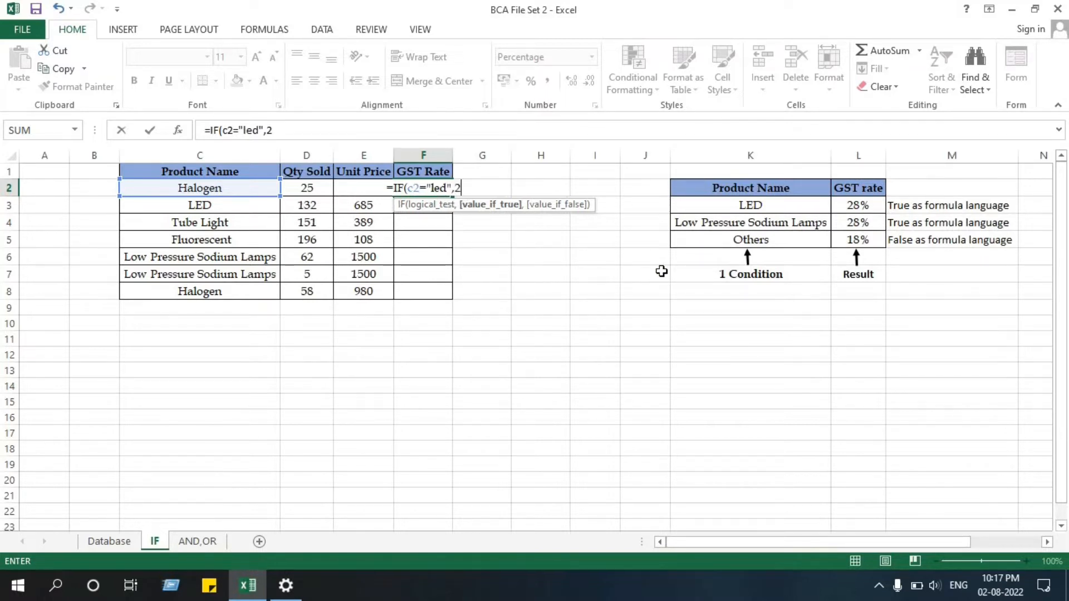
text(8%)
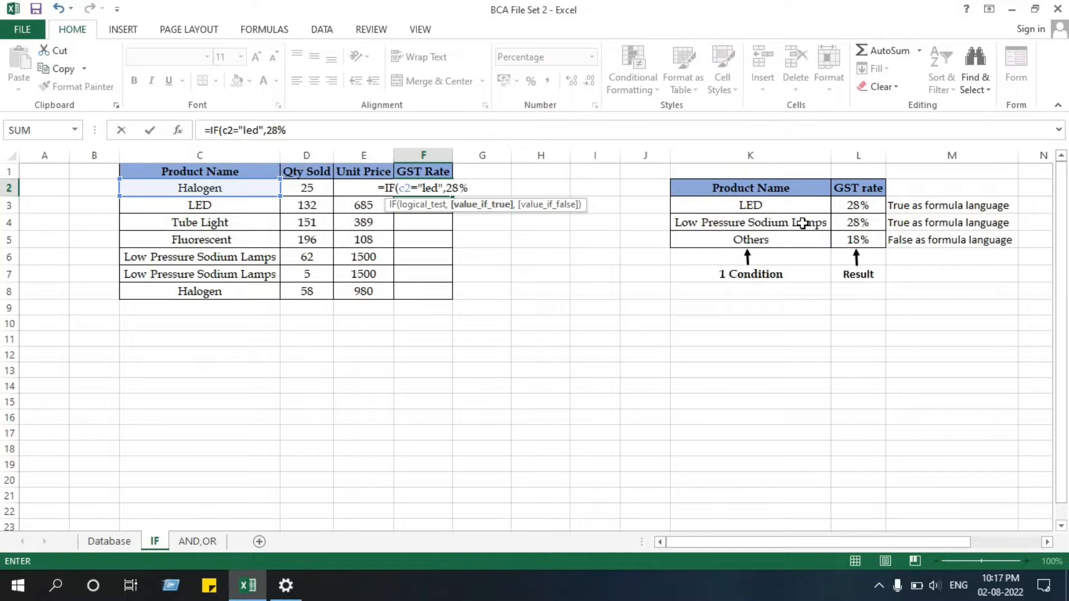
- Nest a second IF as the false value, testing whether C2 equals "low pressure sodium lamps" and returning 28% when true
text(,)
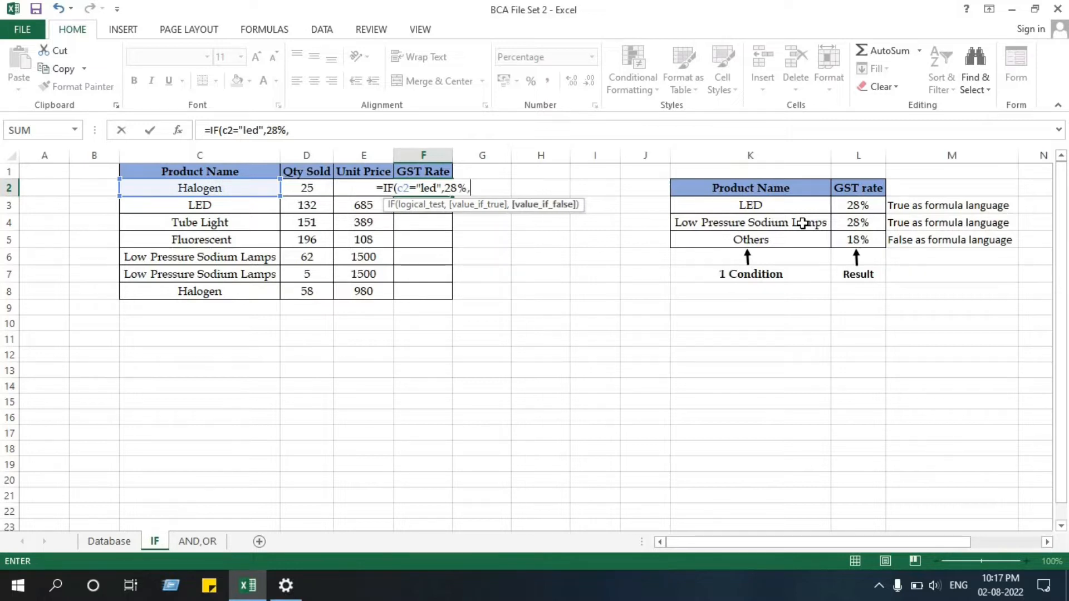
text(if)
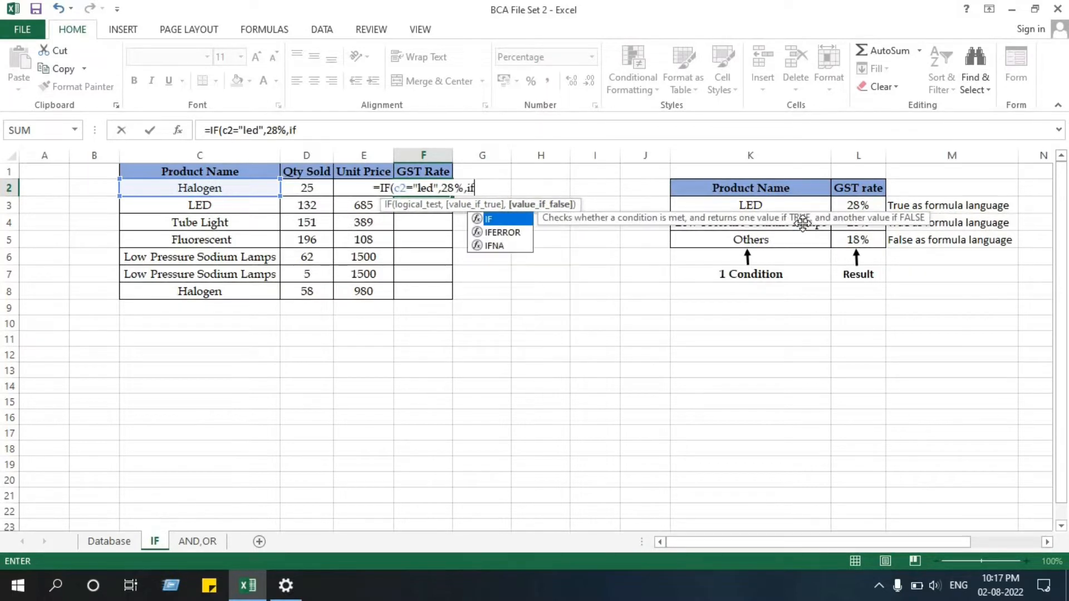
text(()
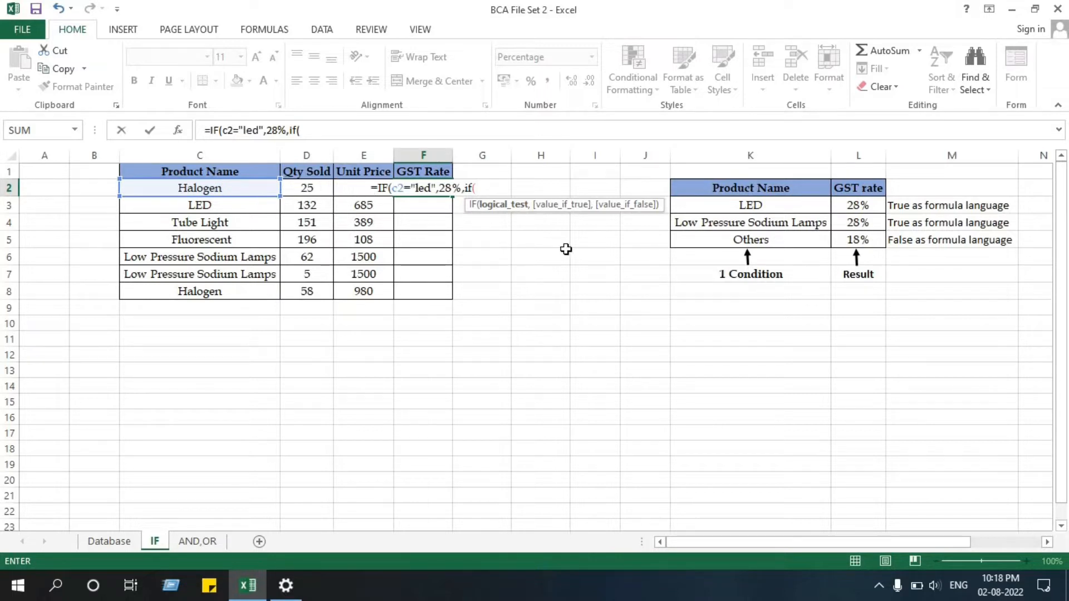
text(c2=)
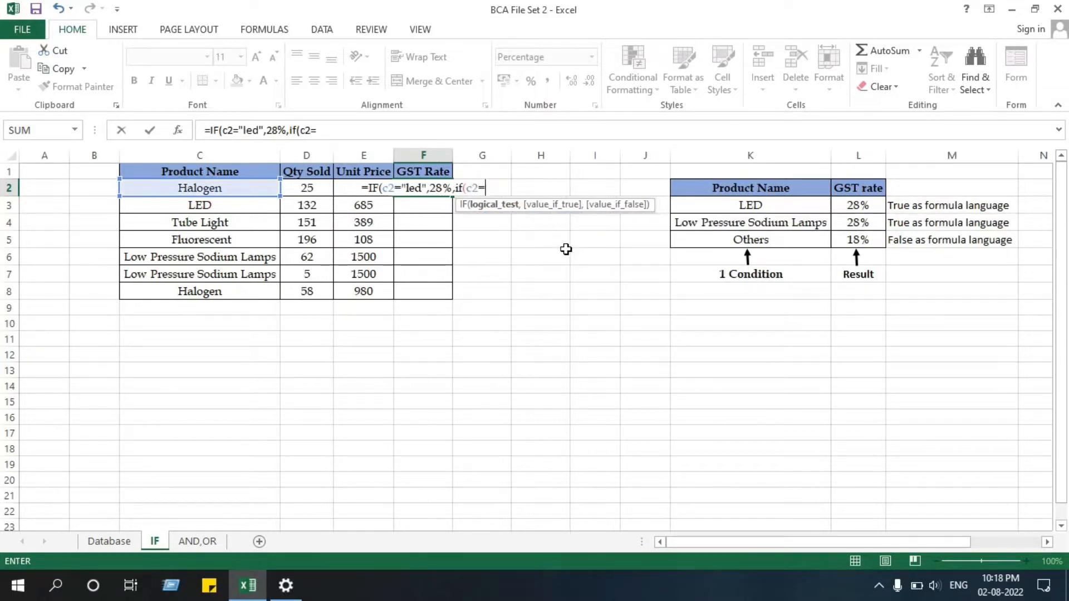
text(")
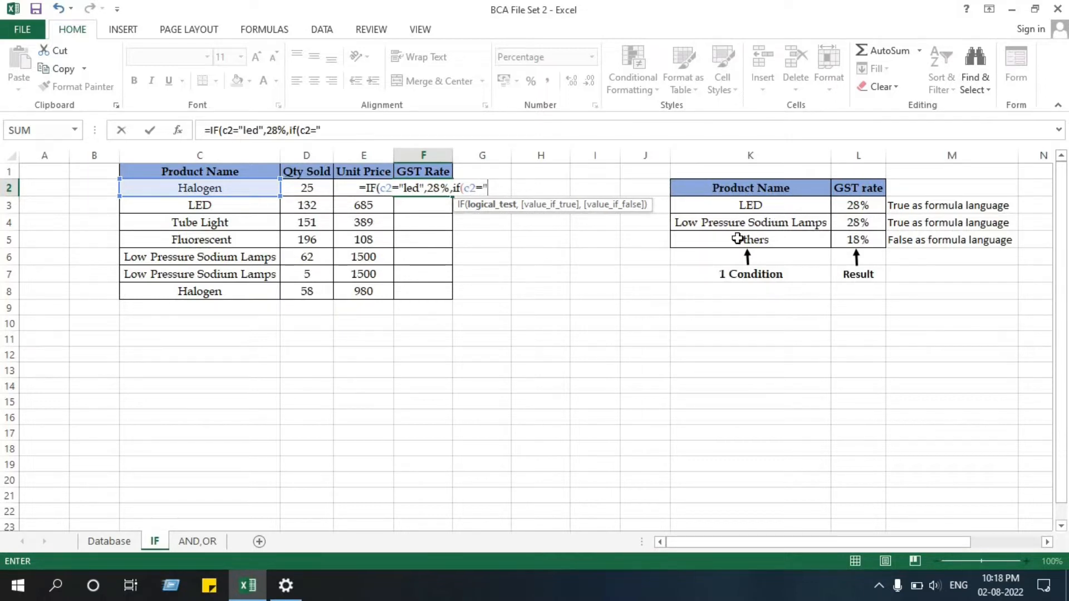
text(low pre)
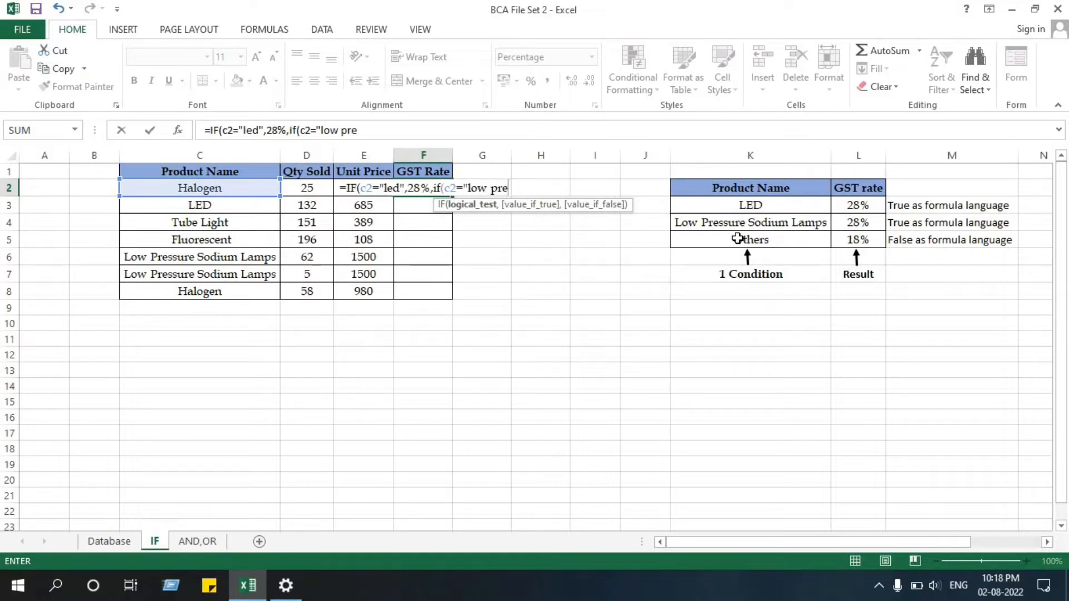
text(ssure)
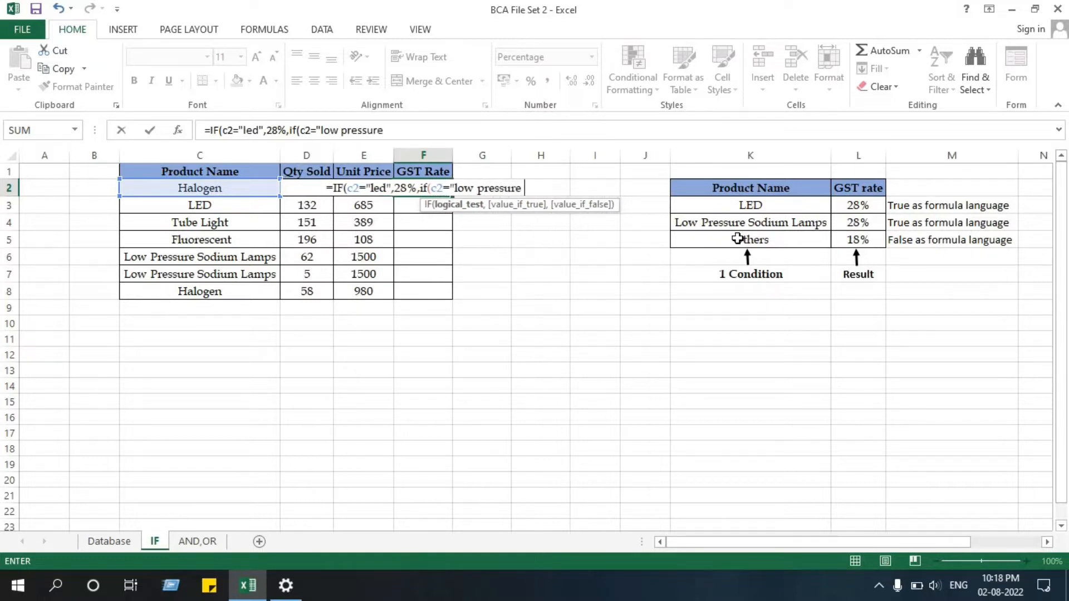
text( sodo)
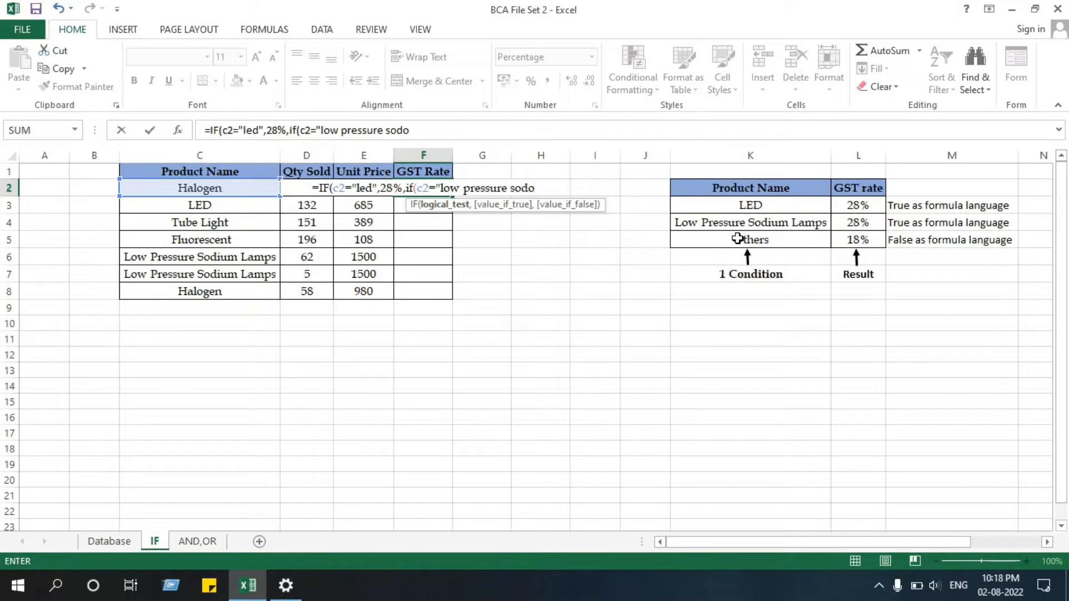
key(BackSpace)
text(ium)
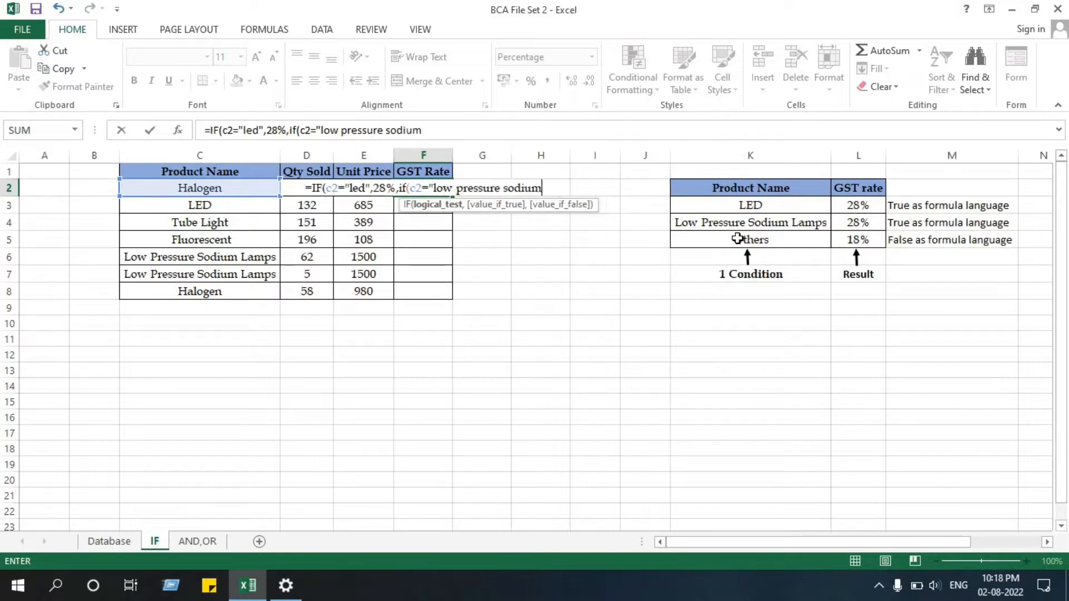
text( lamps)
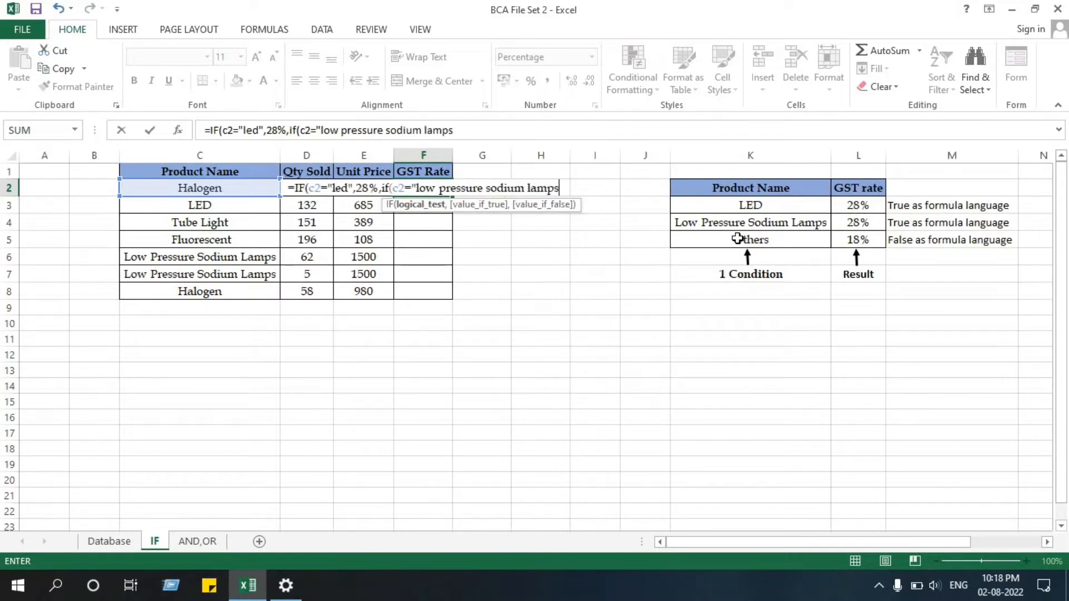
text(")
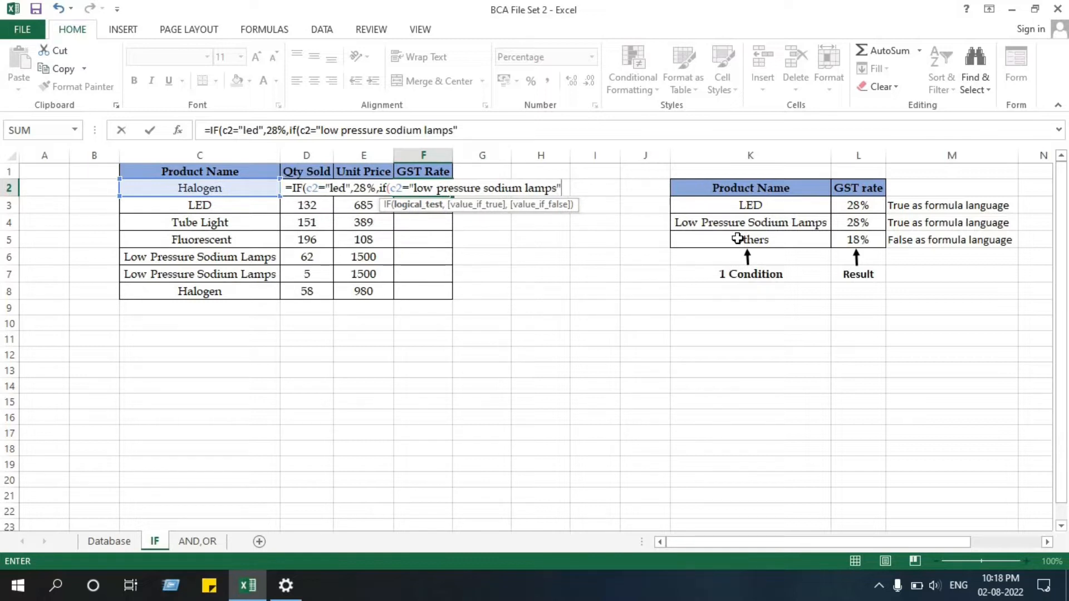
text(,)
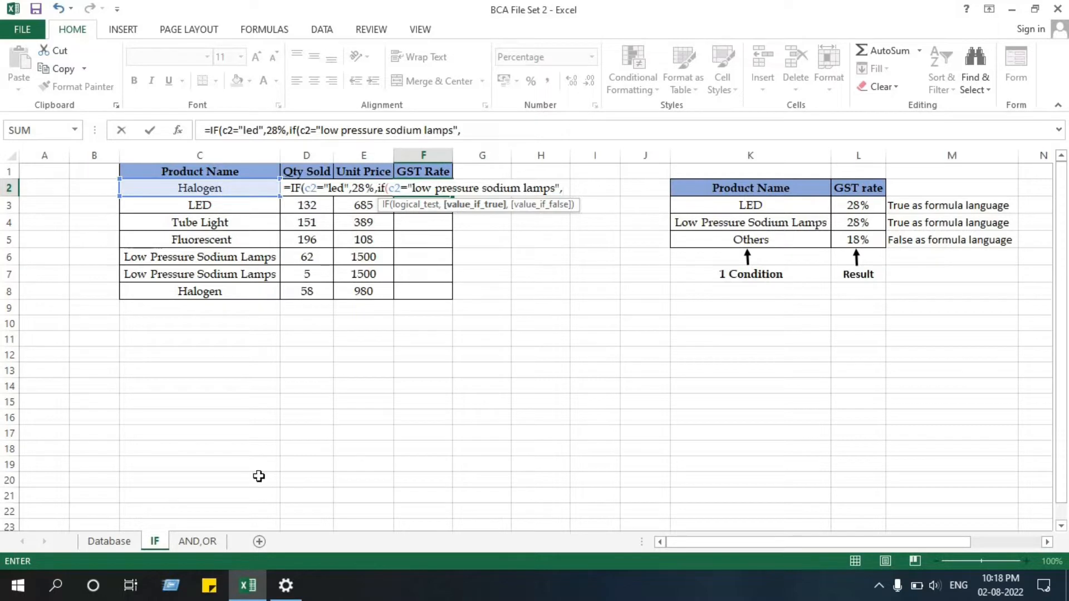
text(28)
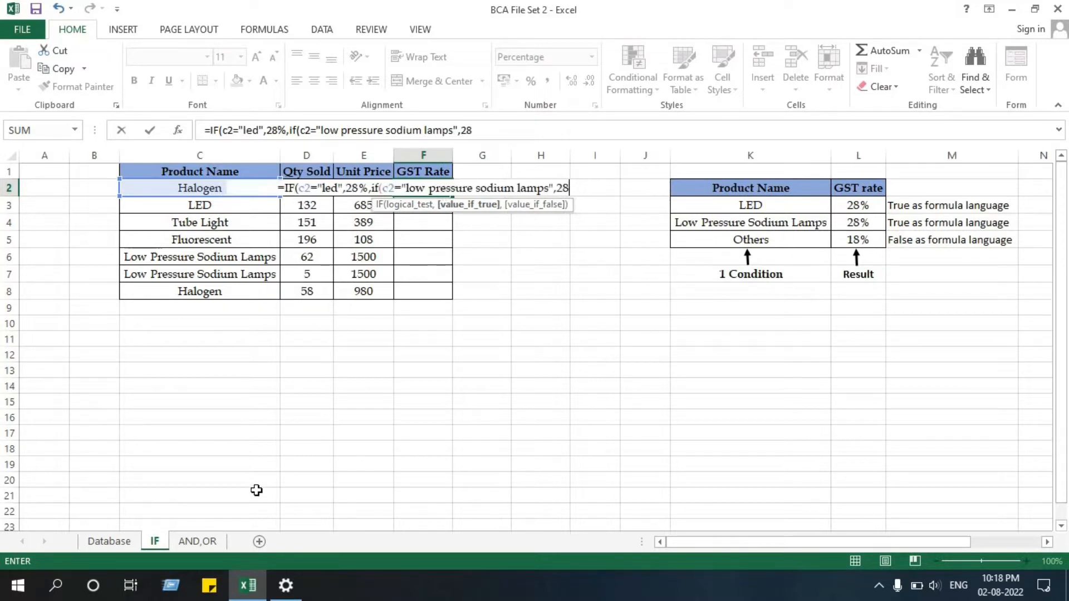
text(%)
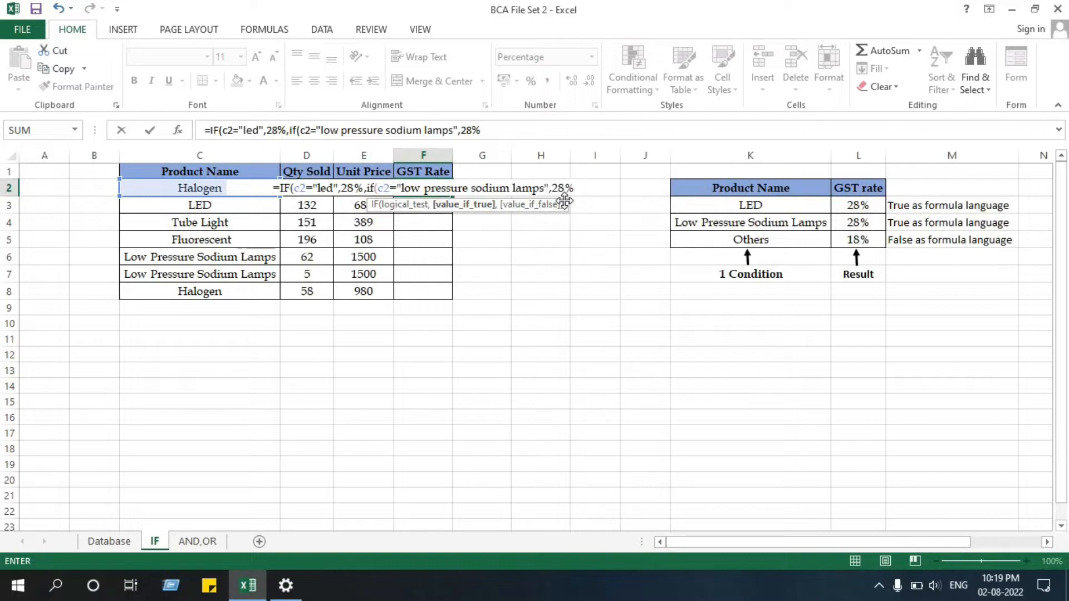
- Complete the nested formula in F2 with 18% as the final false value and fill it down the GST Rate column to F8
text(,)
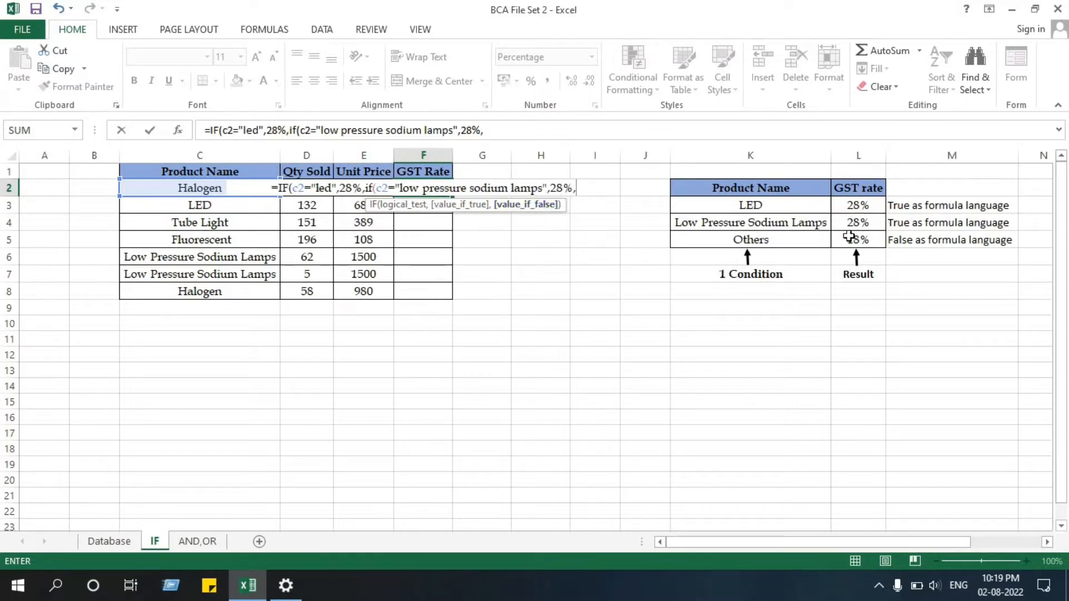
text(18)
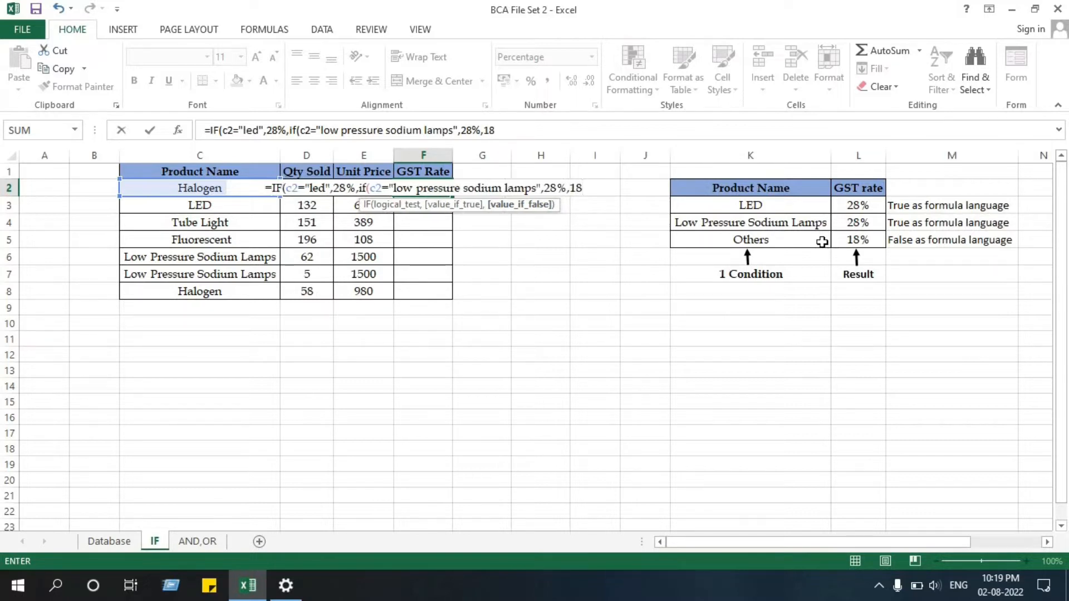
text(%)
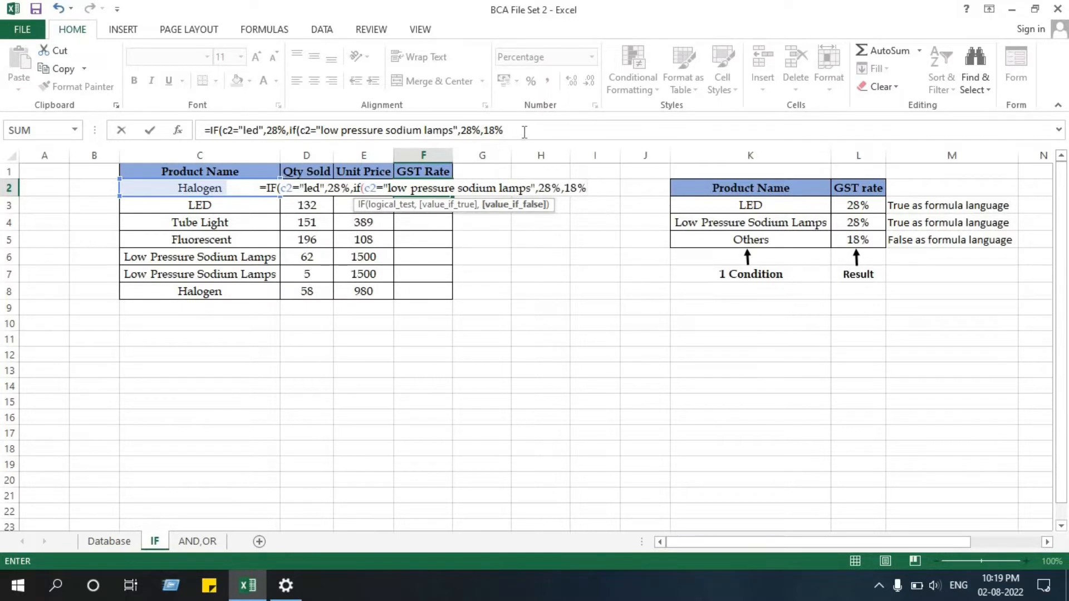
text()))
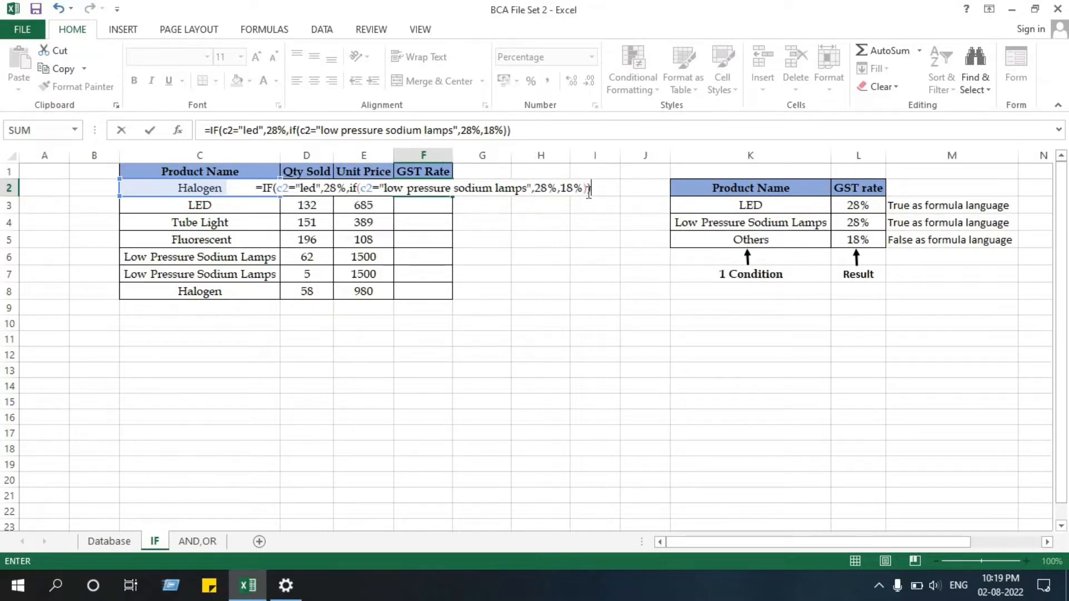
key(Return)
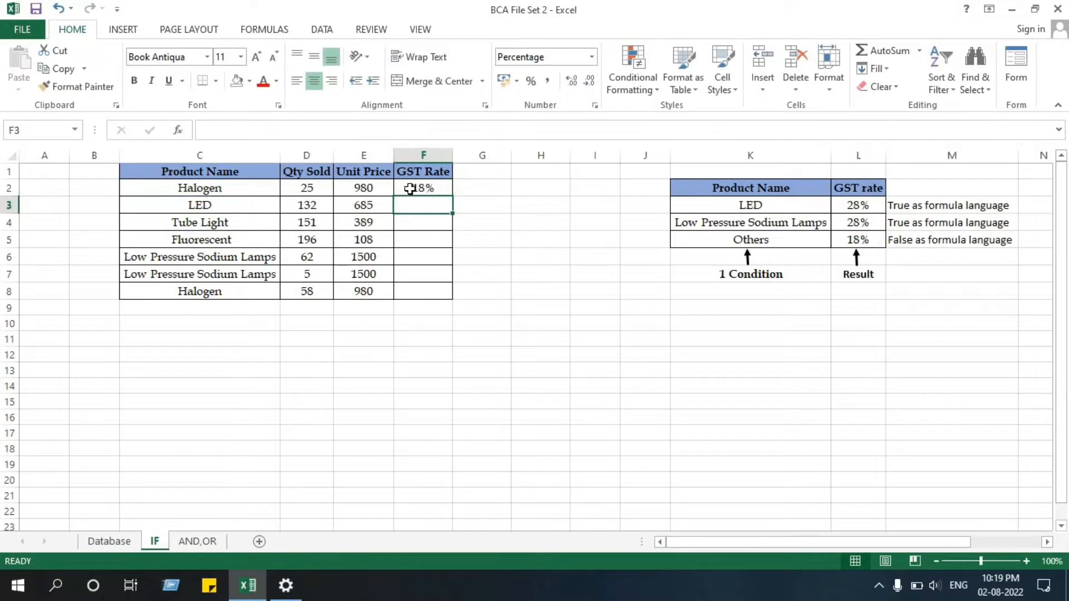
click(410, 189)
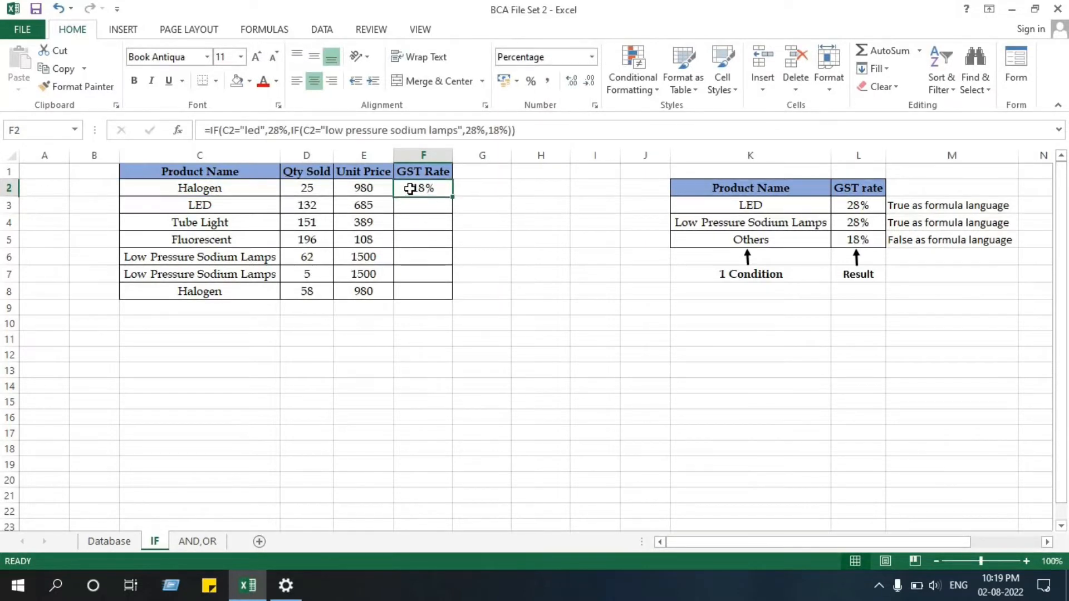
double_click(453, 199)
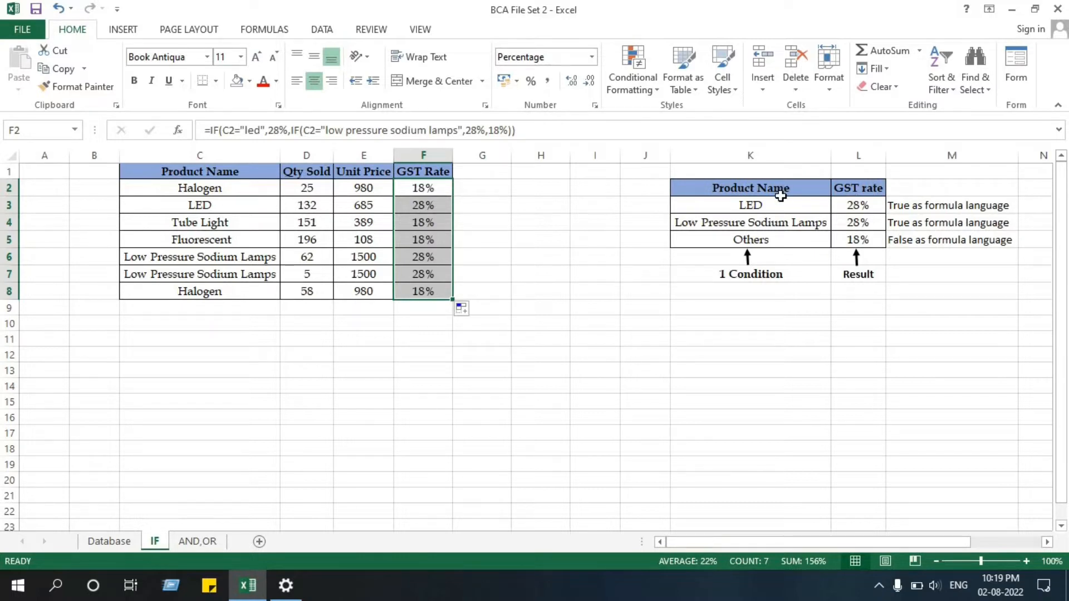
- Check the filled GST rates for LED, Low Pressure Sodium Lamps and the other products against the reference table's conditions and results
click(781, 192)
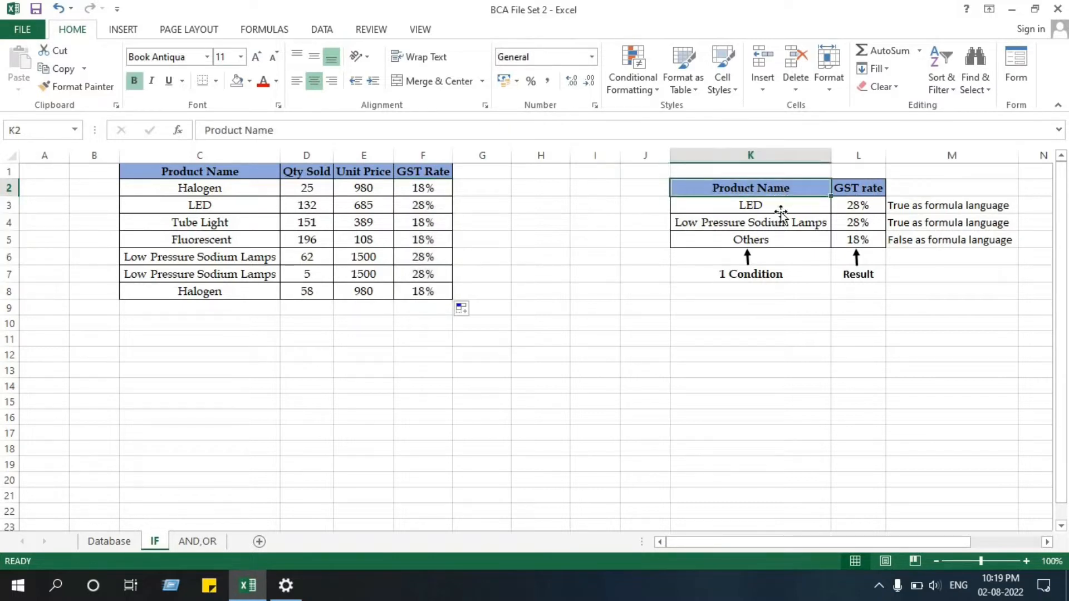
click(780, 209)
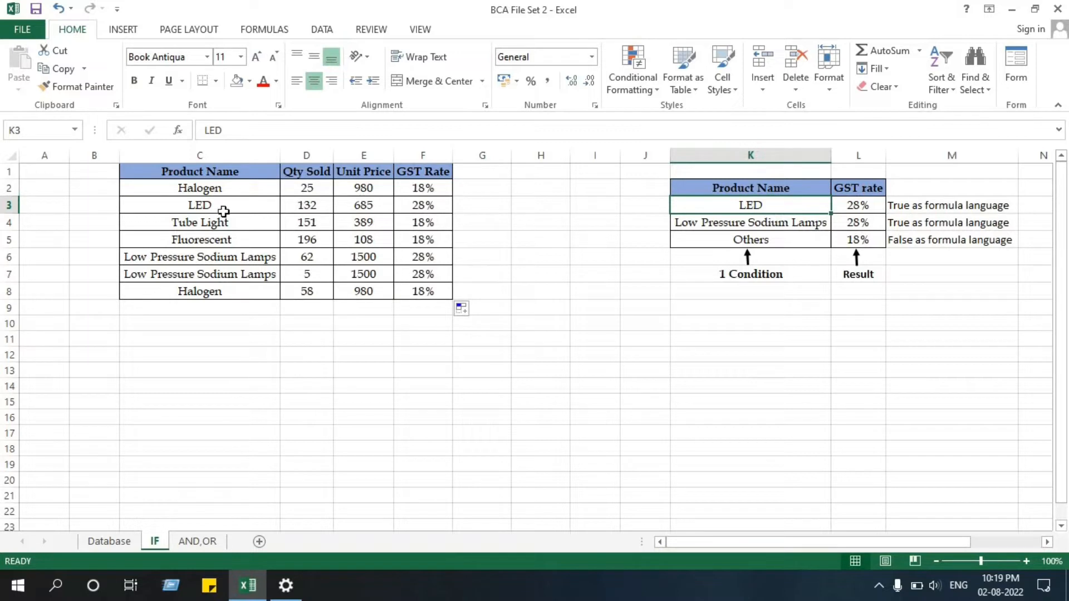
click(428, 205)
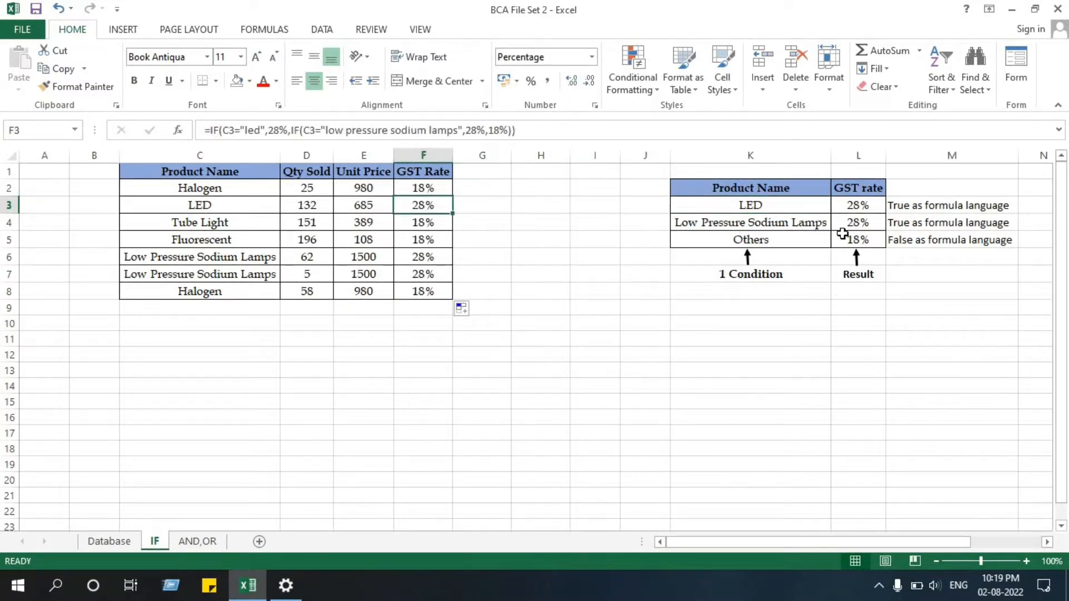
click(224, 253)
click(423, 261)
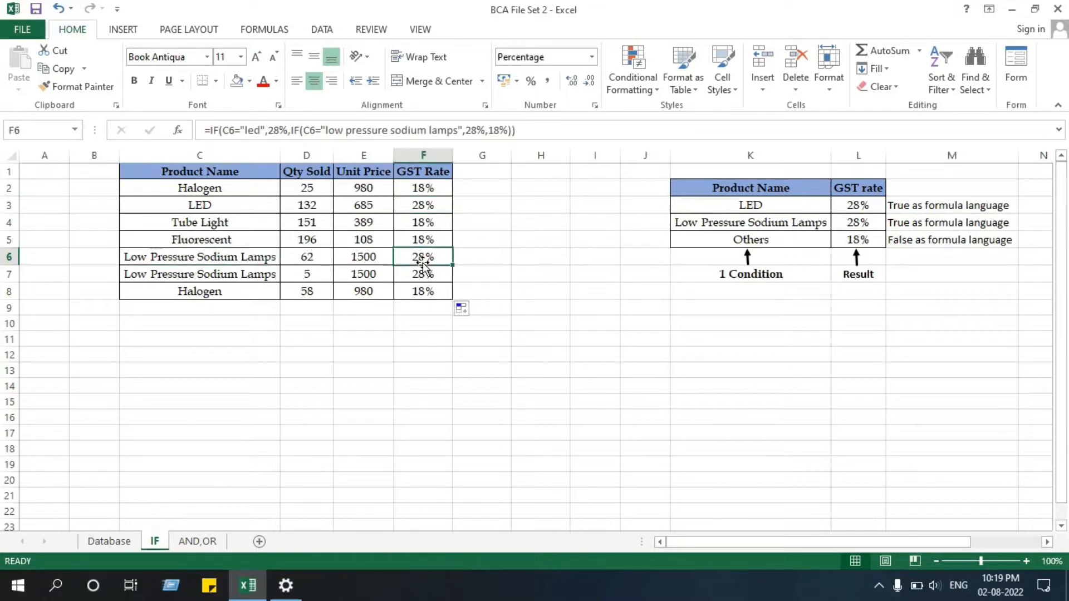
click(423, 272)
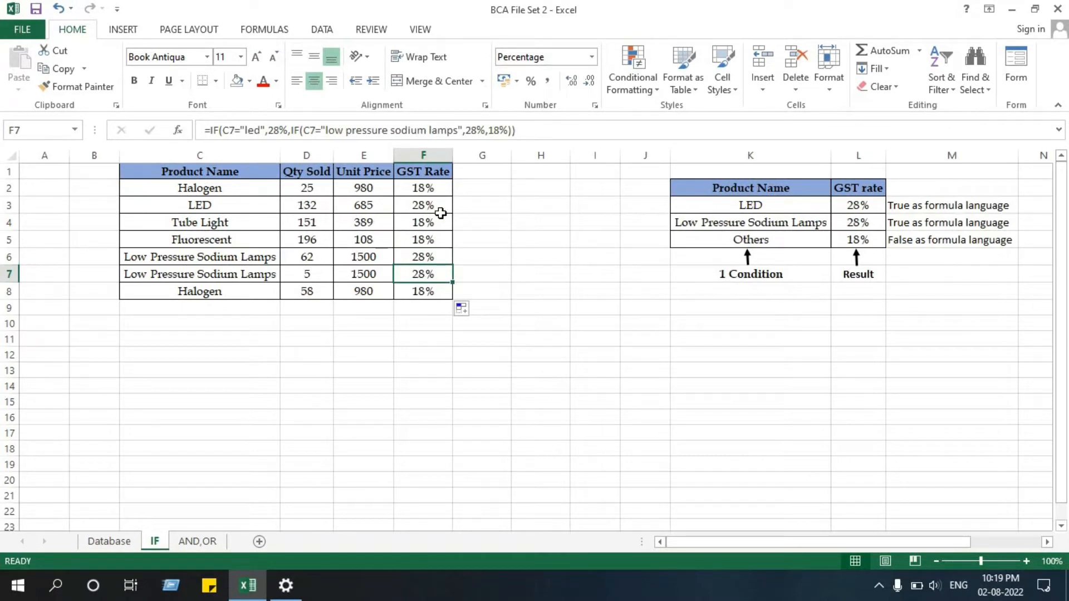
click(432, 229)
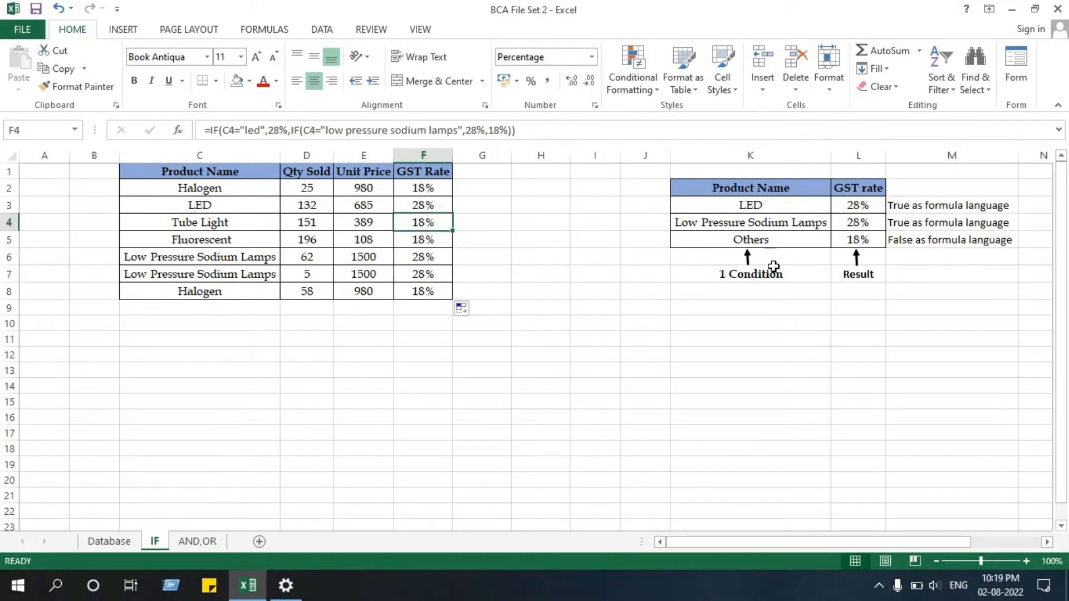
click(861, 235)
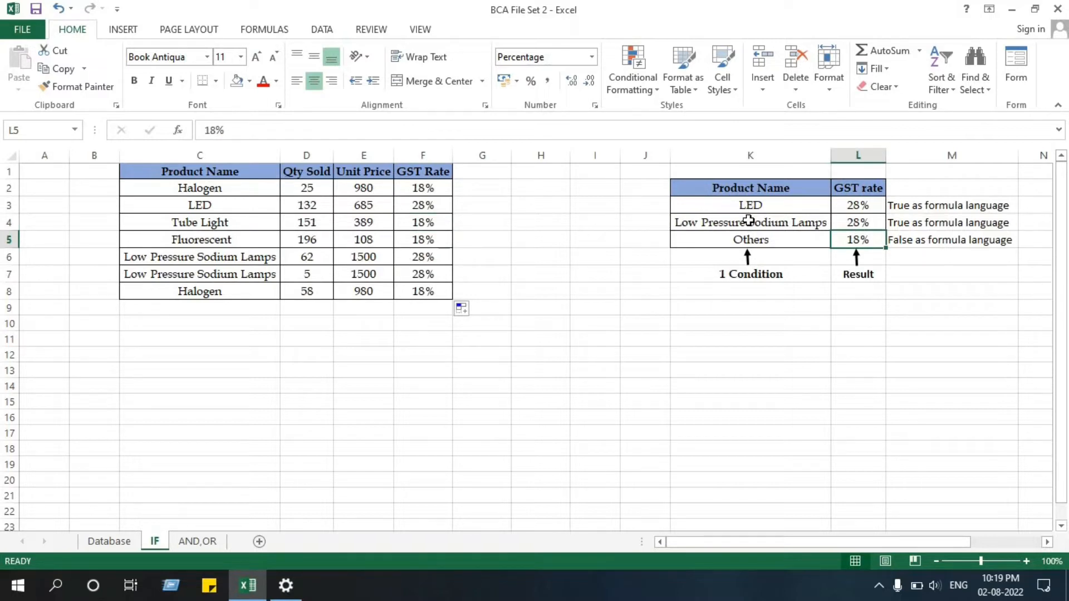
click(237, 207)
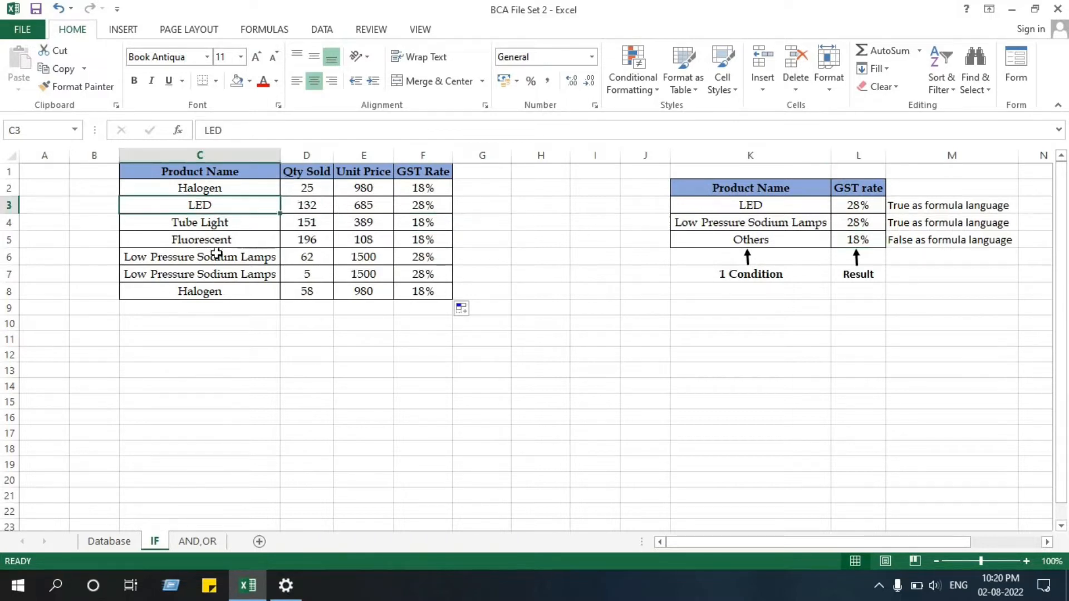
click(219, 255)
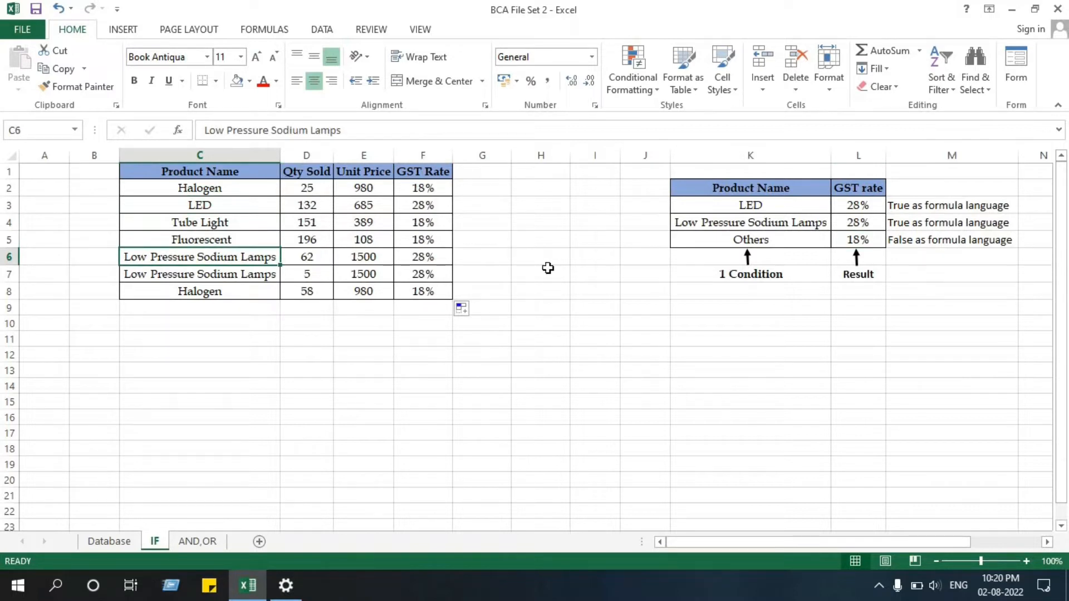
click(515, 239)
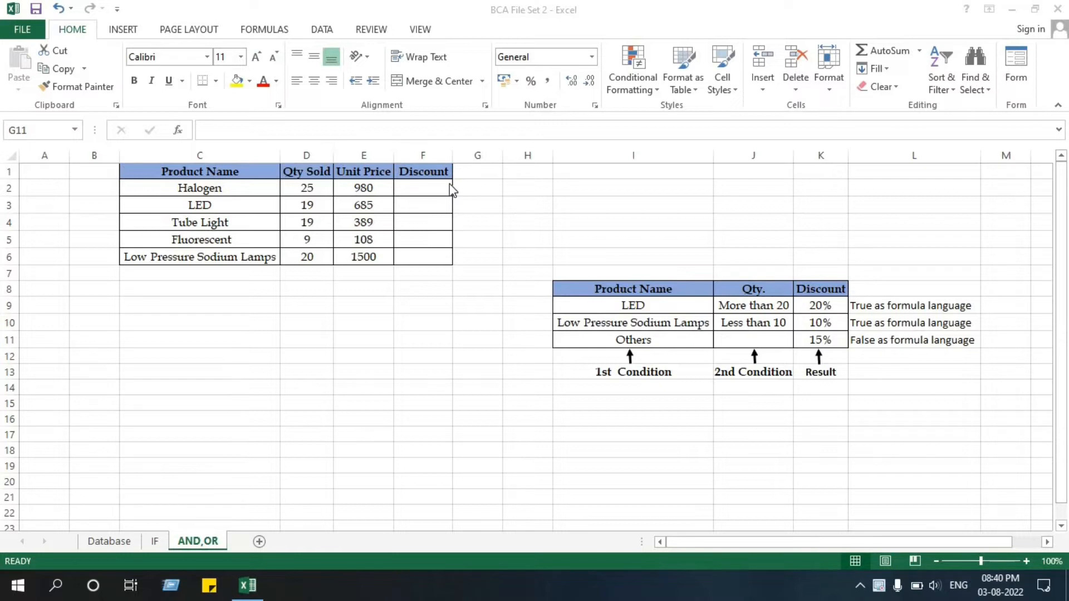
- Compare the IF sheet's single-condition example with the AND,OR sheet's empty Discount column and its two-condition reference table
click(430, 188)
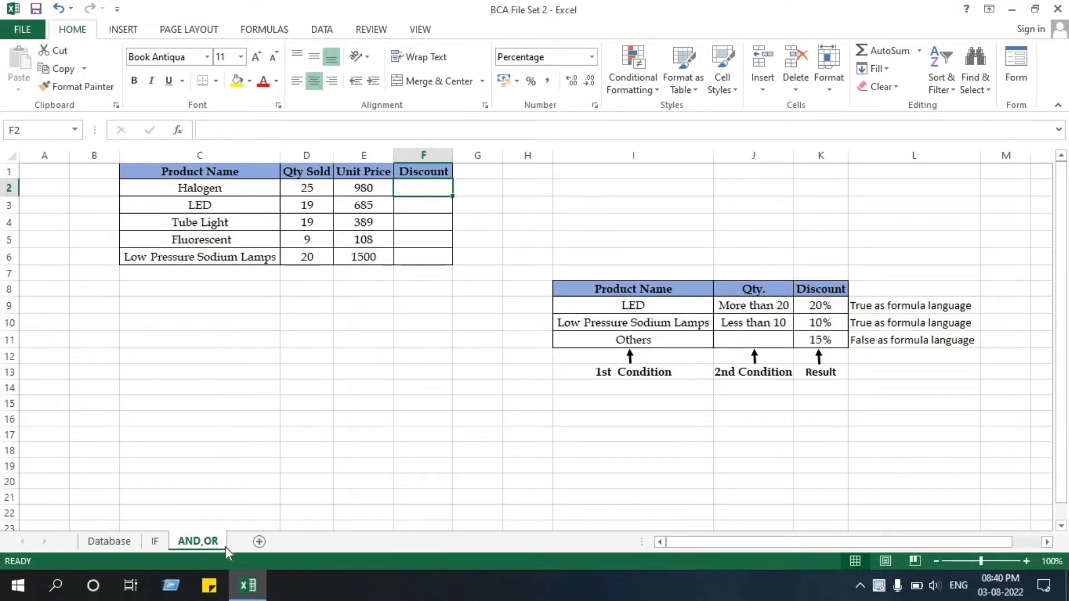
click(154, 541)
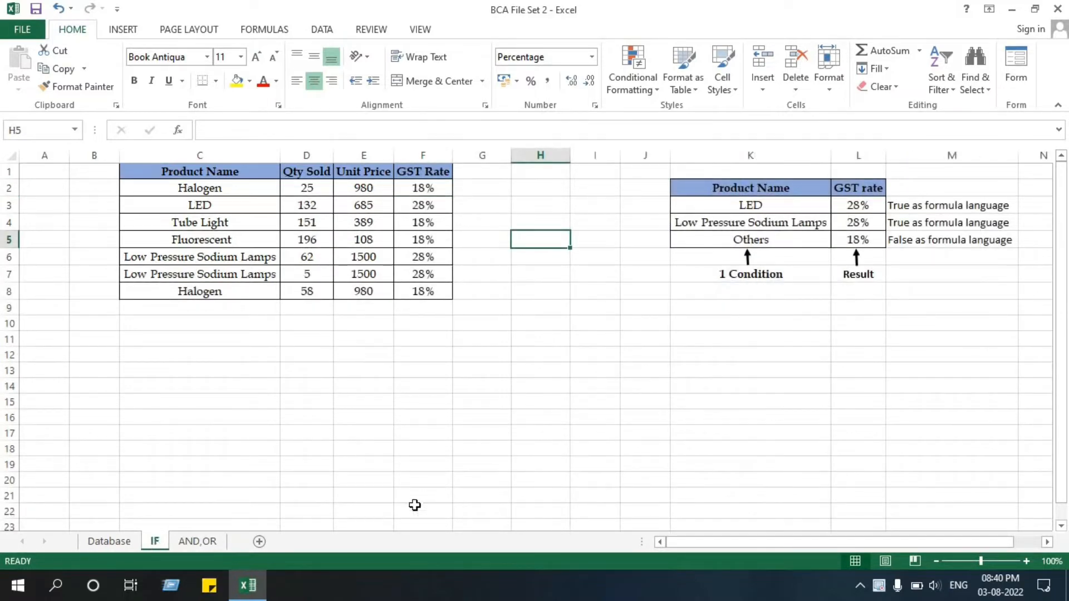
click(211, 541)
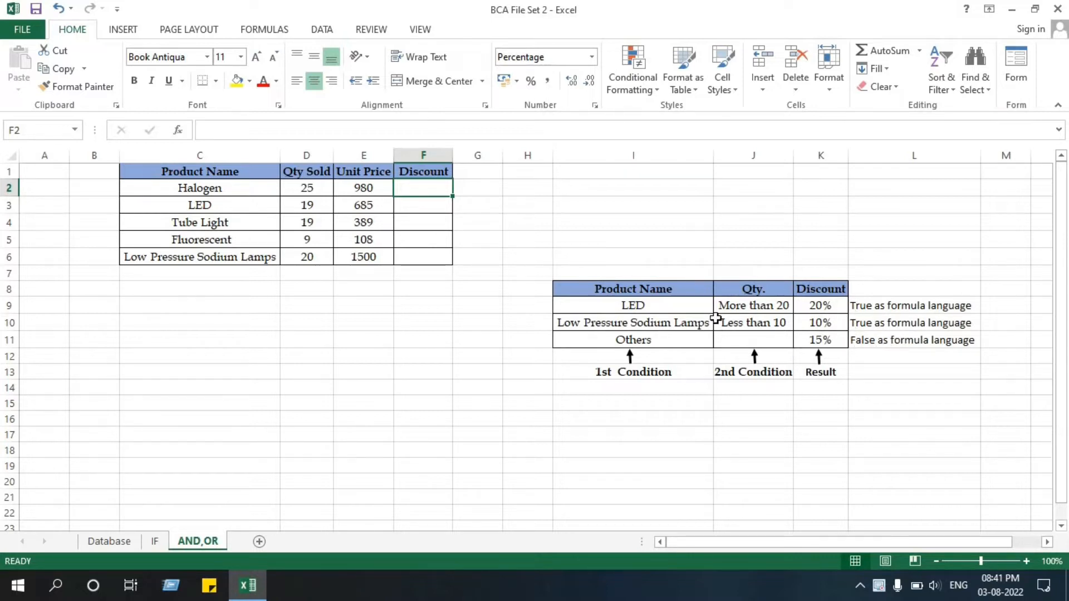
click(456, 207)
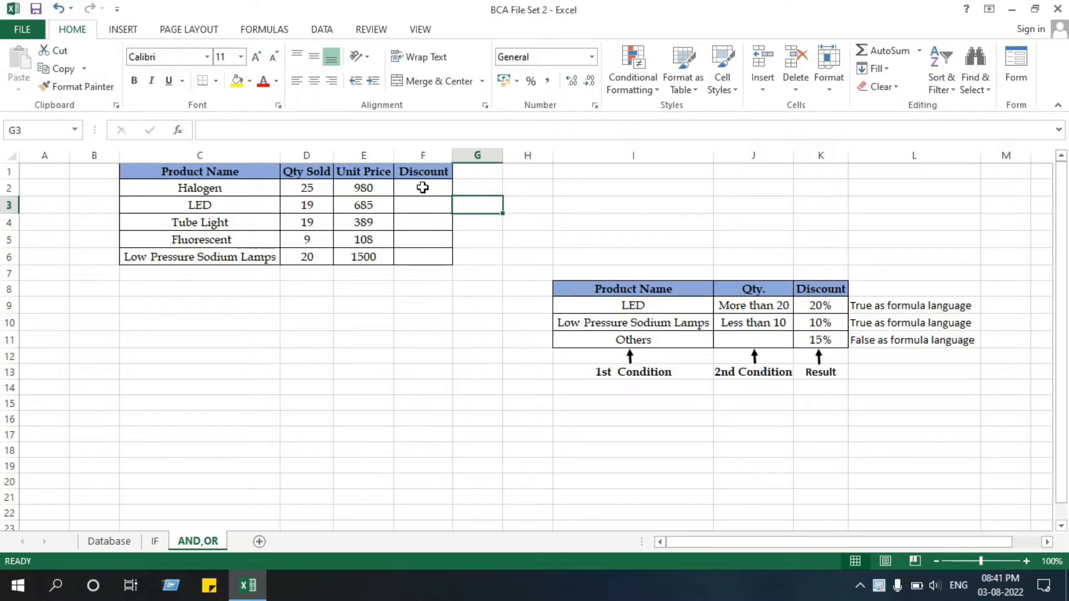
click(422, 188)
drag(423, 188, 646, 332)
click(563, 277)
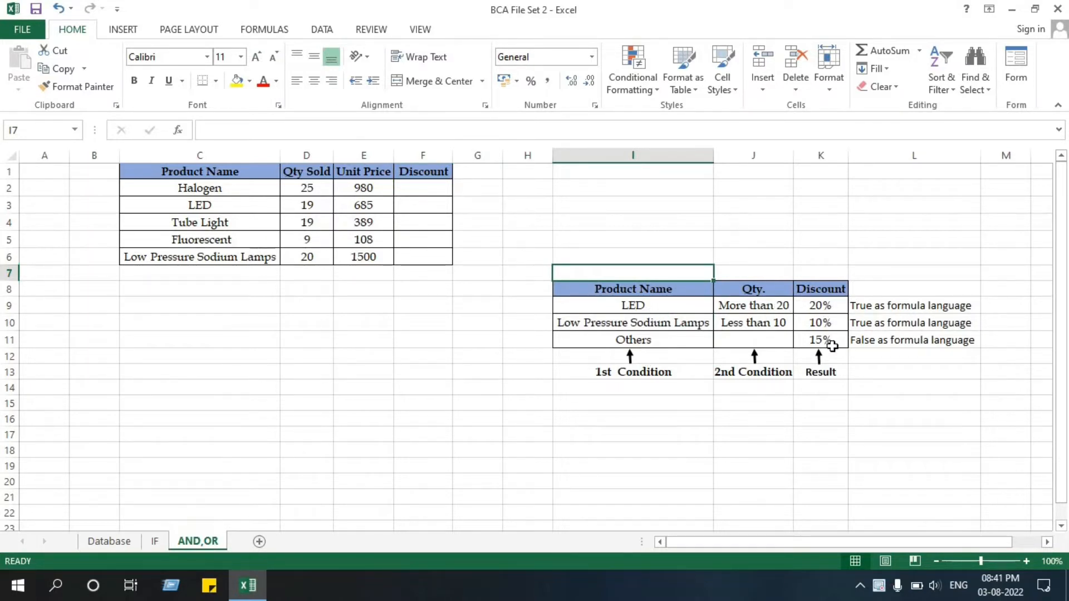
- Start an IF formula with a nested AND in F2 of the AND,OR sheet, with C2="led" as the first condition
click(421, 183)
text(=)
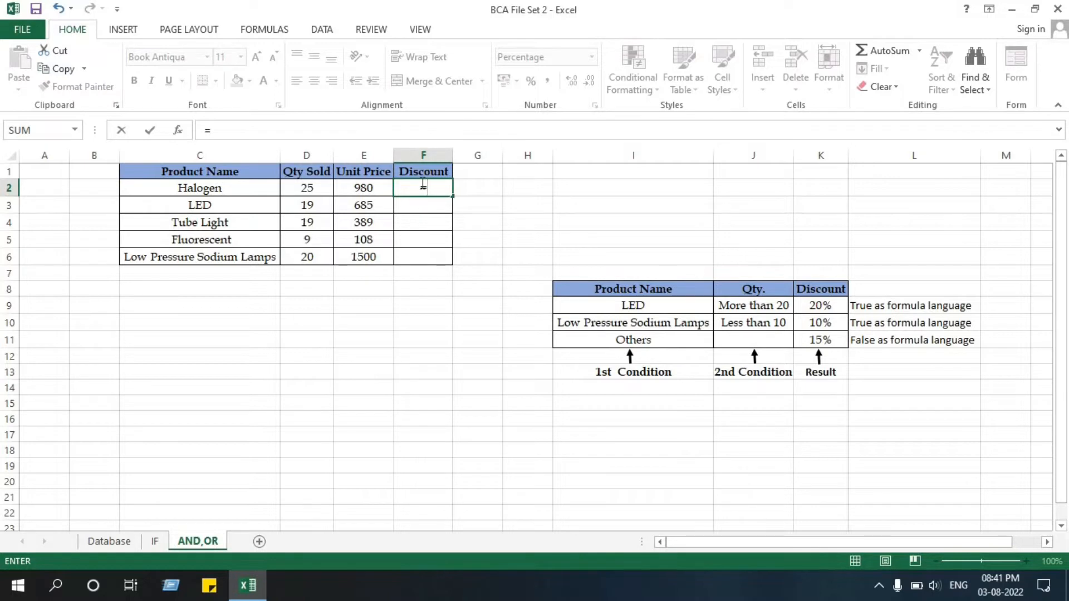
text(if)
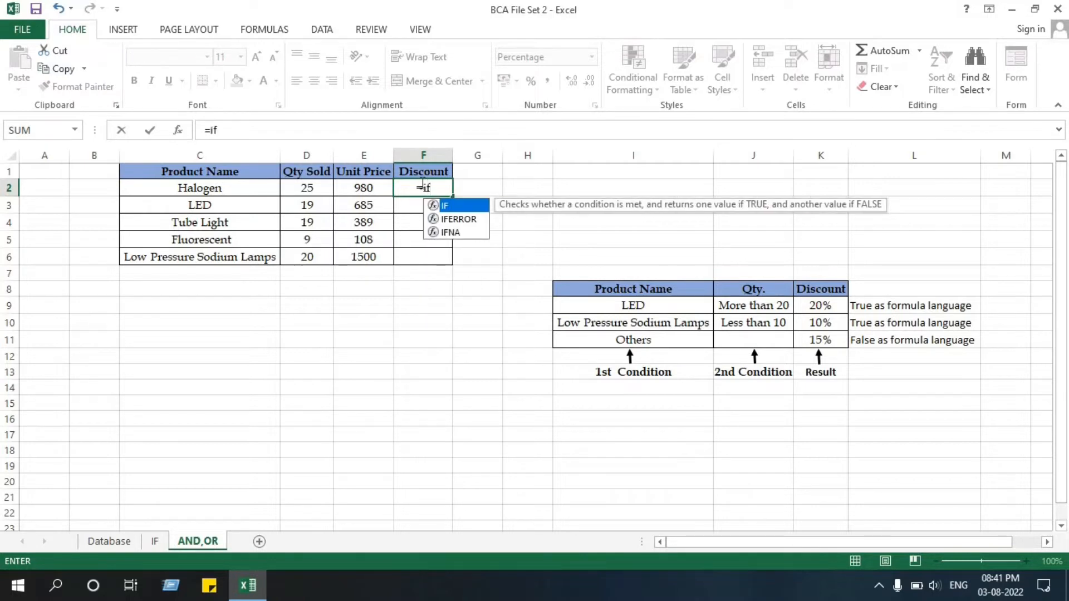
key(Tab)
text(and)
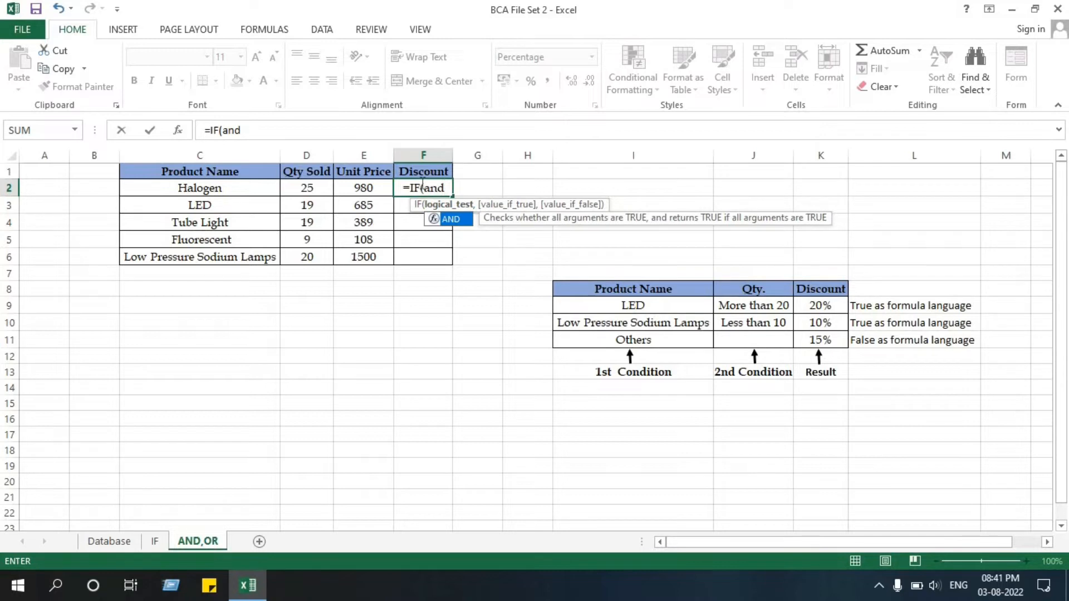
key(Tab)
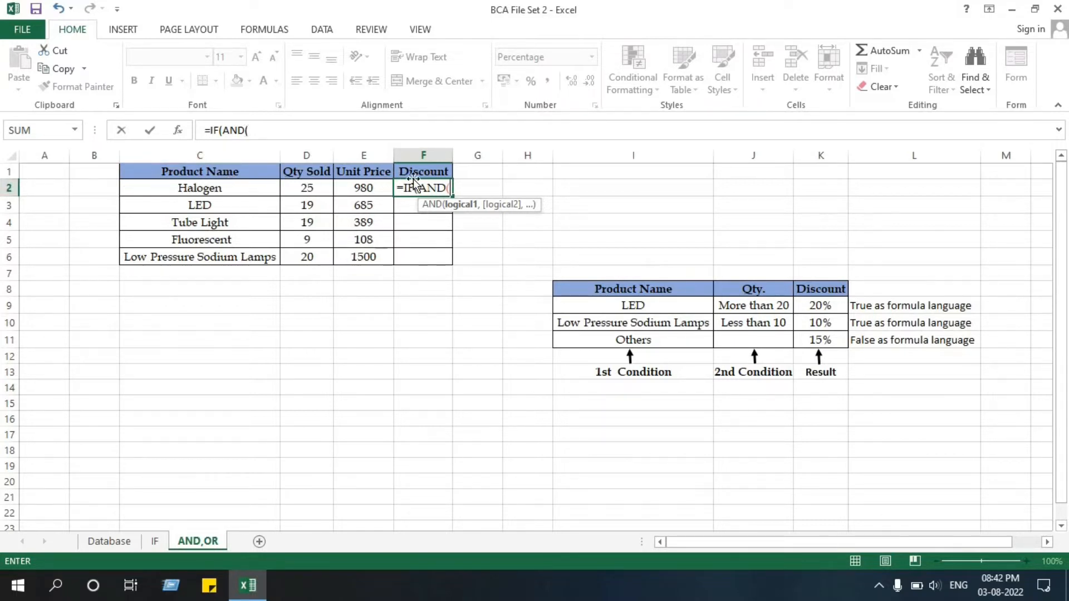
text(c2)
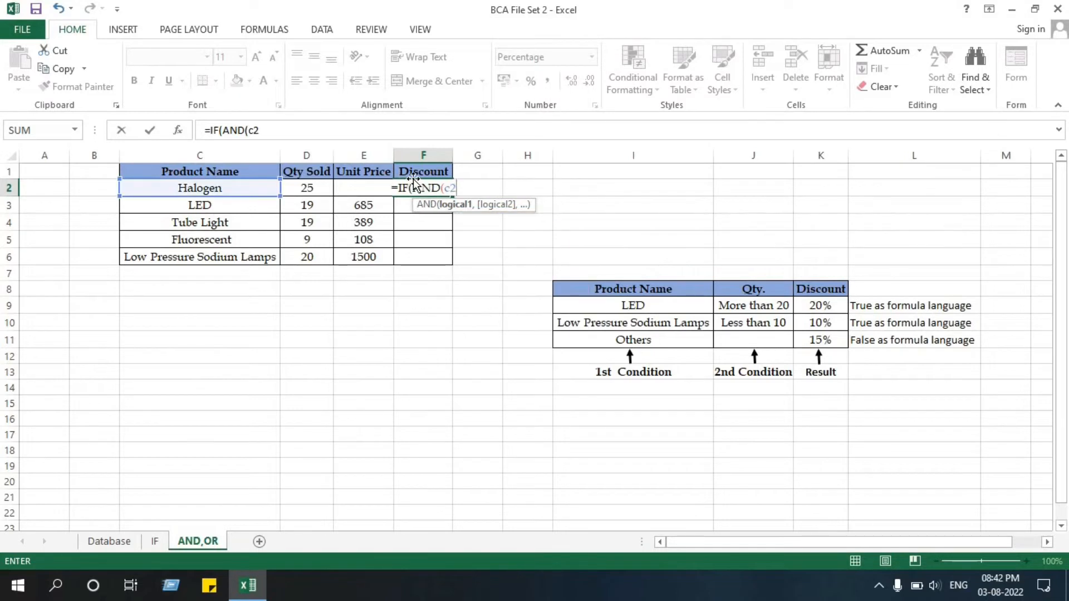
text(=)
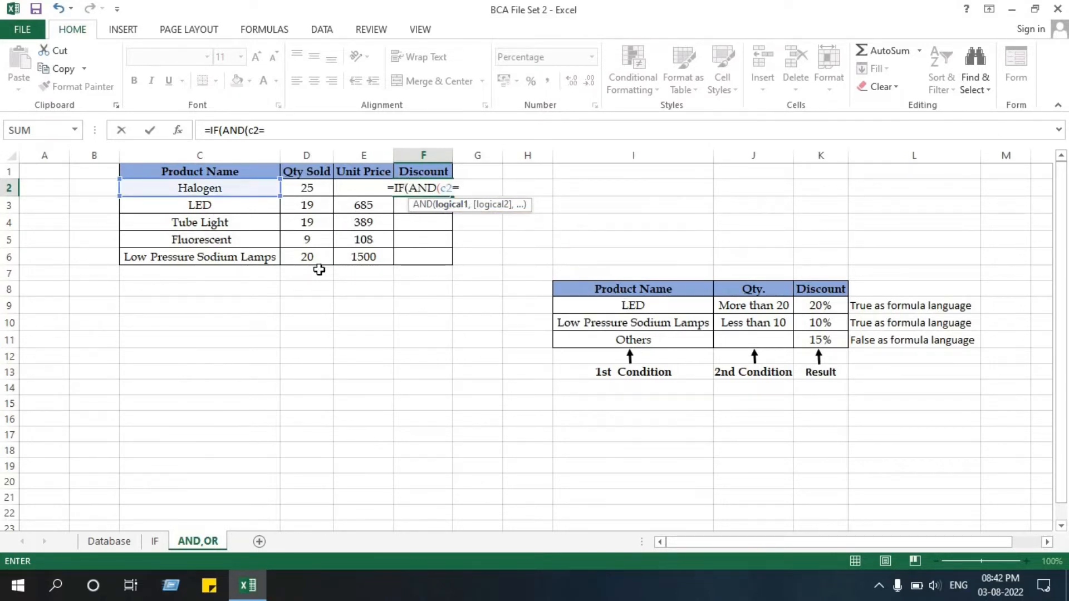
text(")
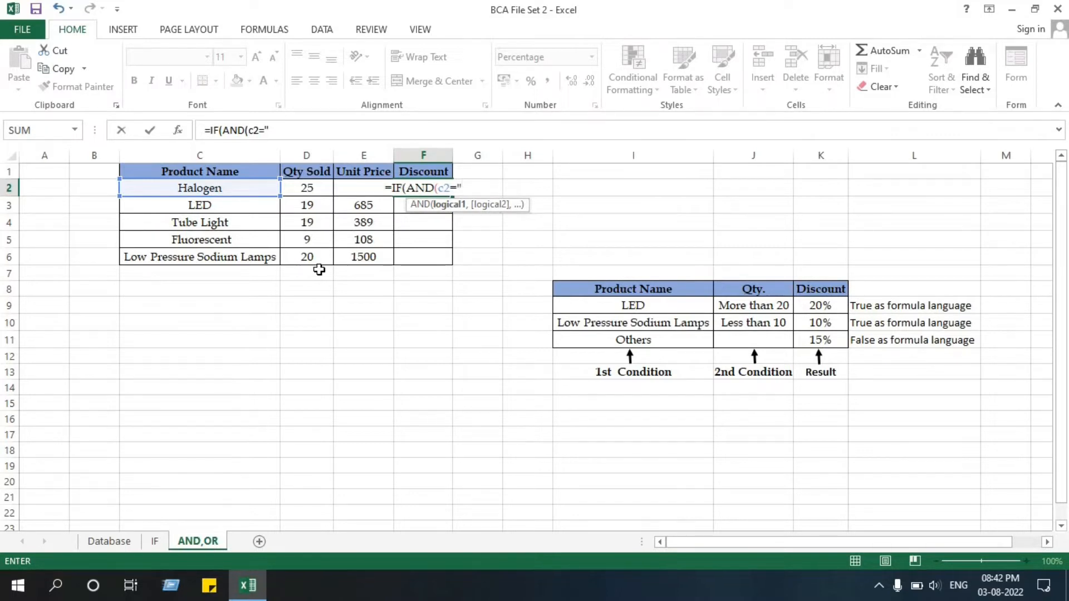
text(led")
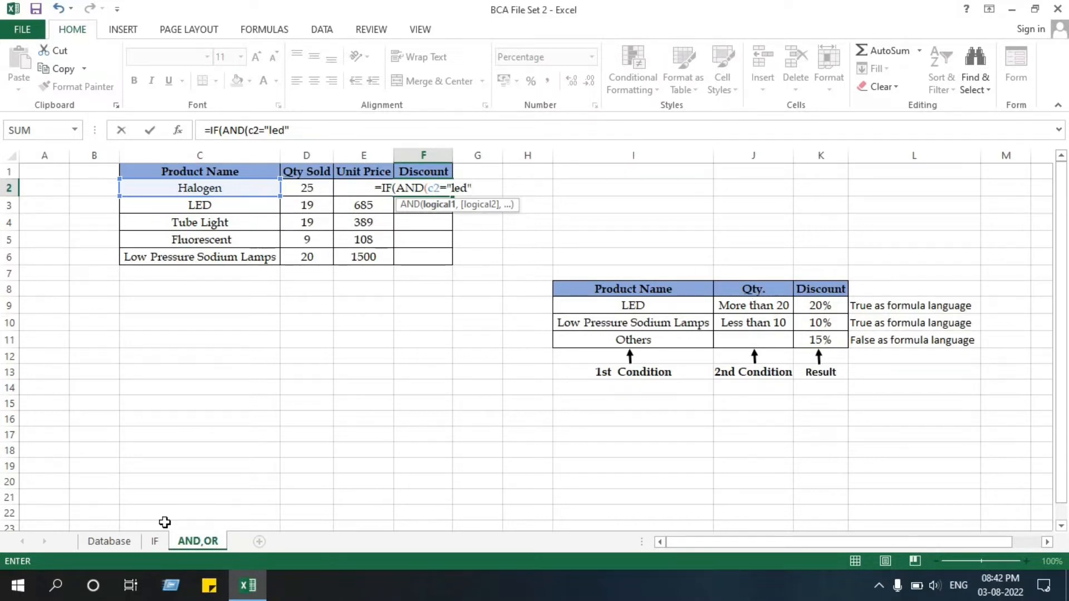
- Add D2>20 as the second AND condition, close the AND and set 20% as the value if true
text(,)
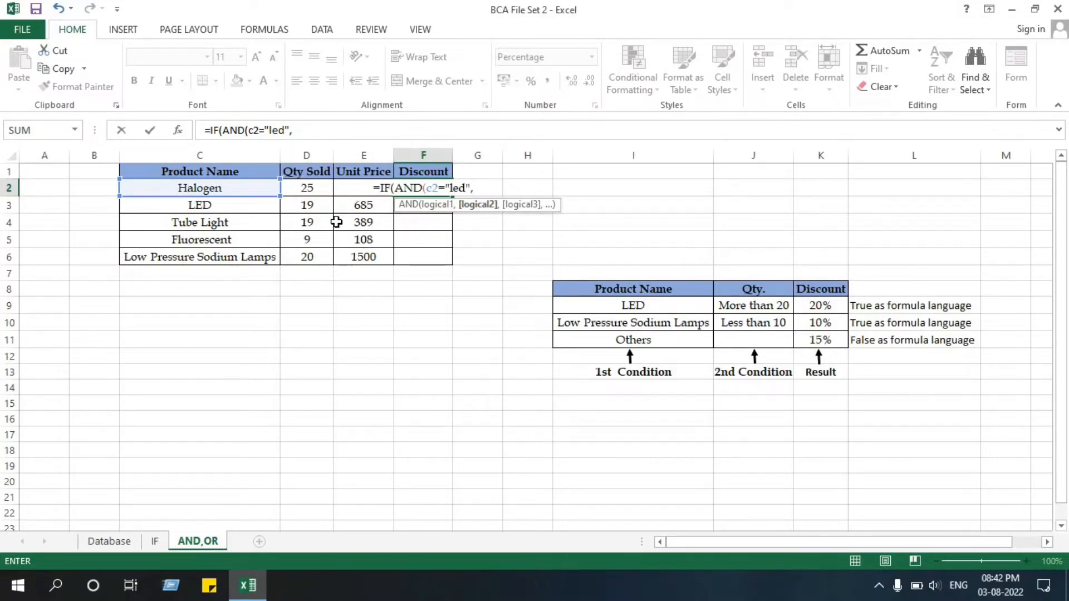
text(d2)
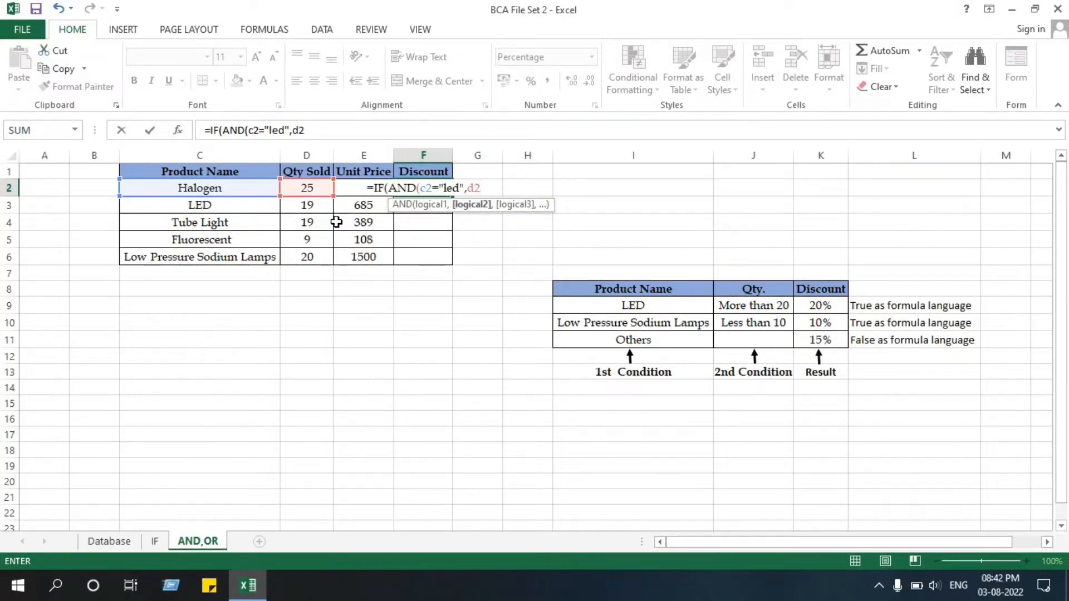
text(>)
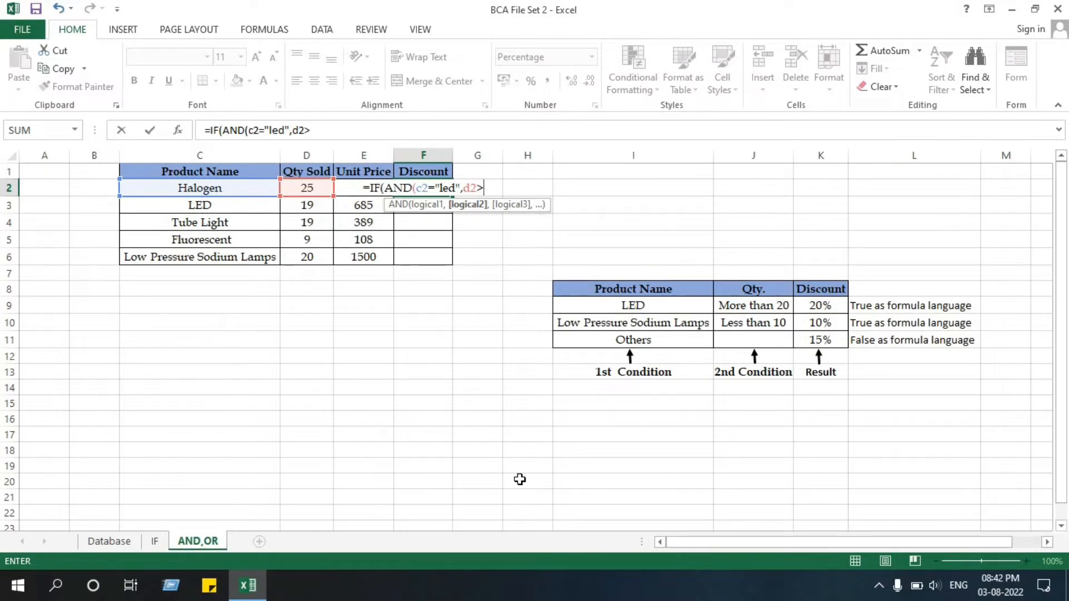
text(20)
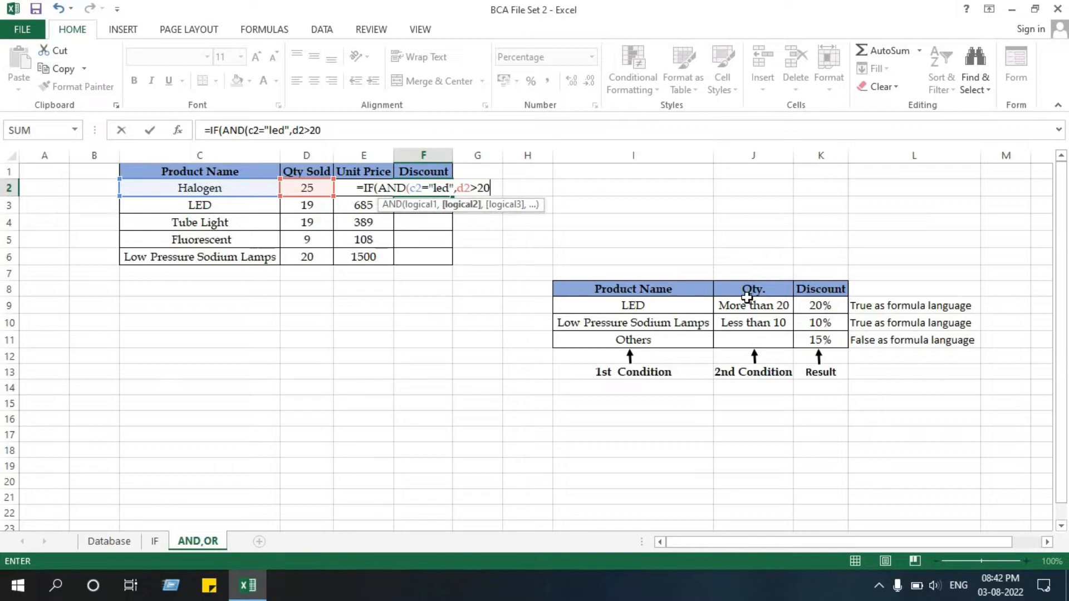
text())
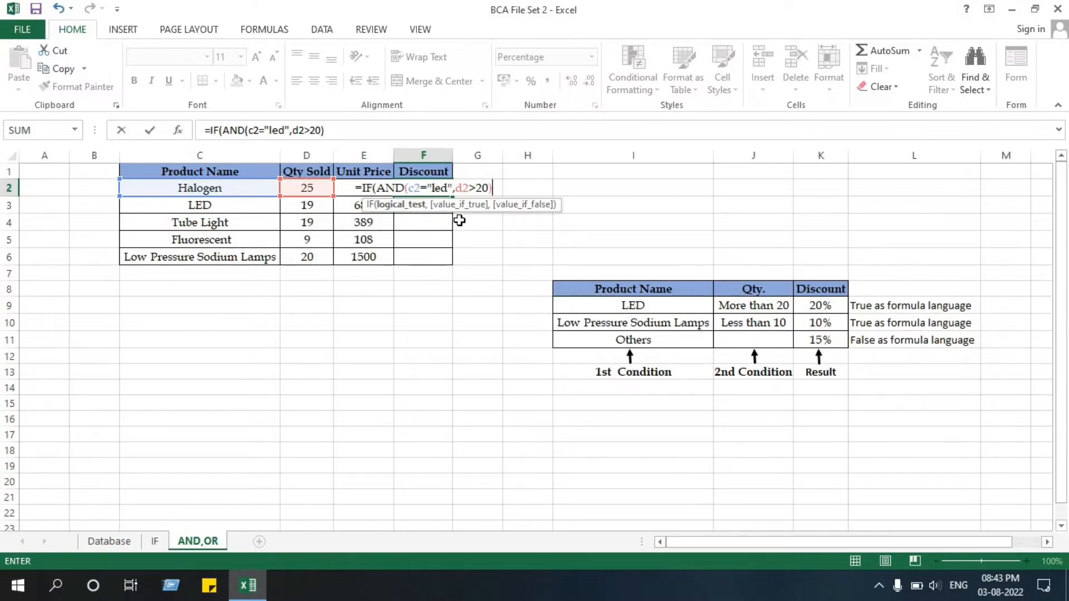
text(,)
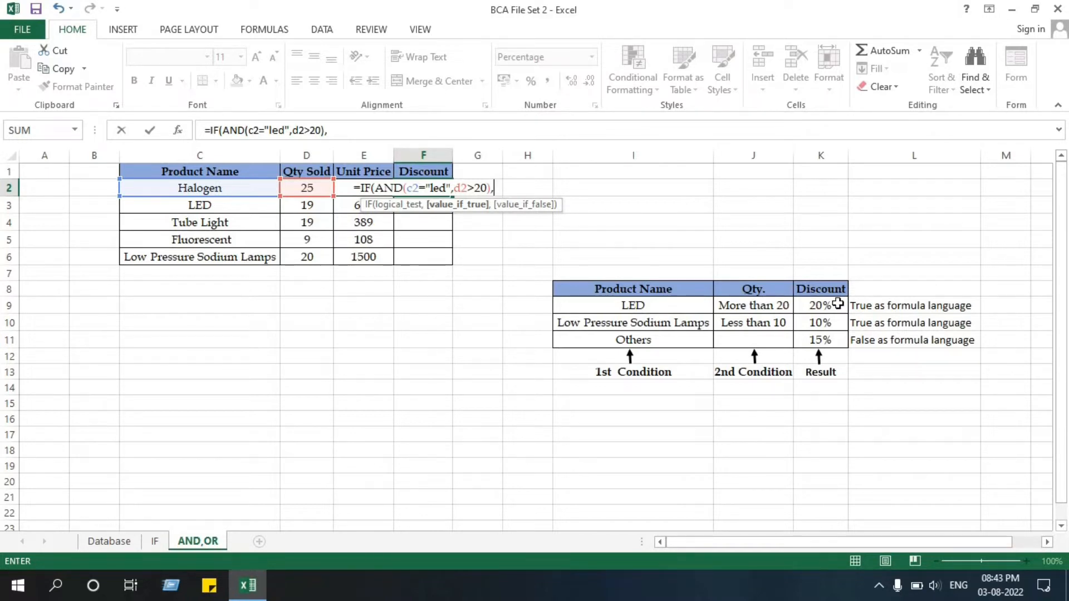
text(20)
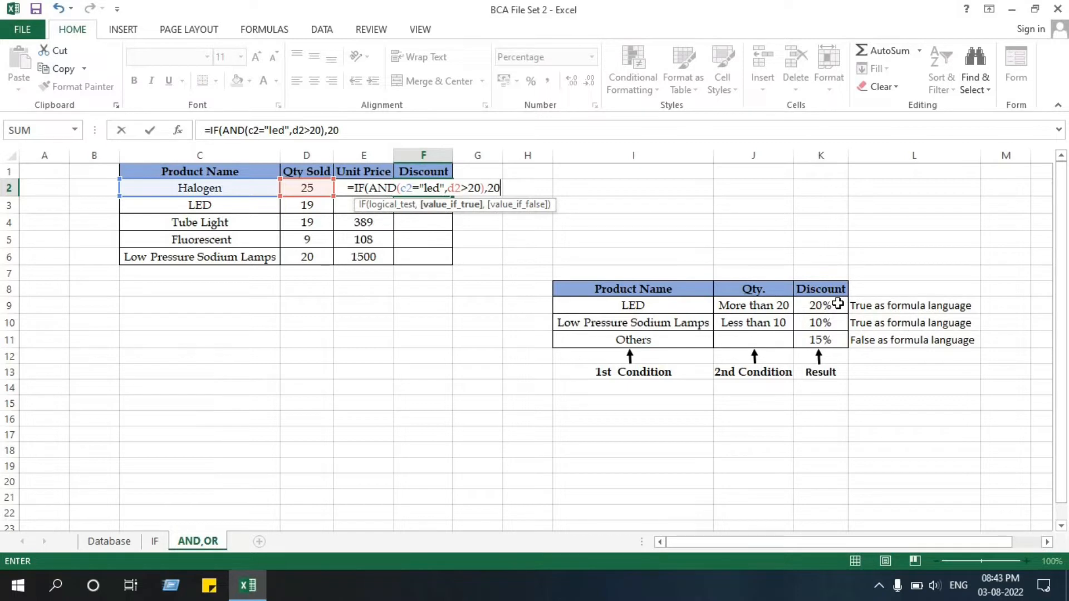
text(%)
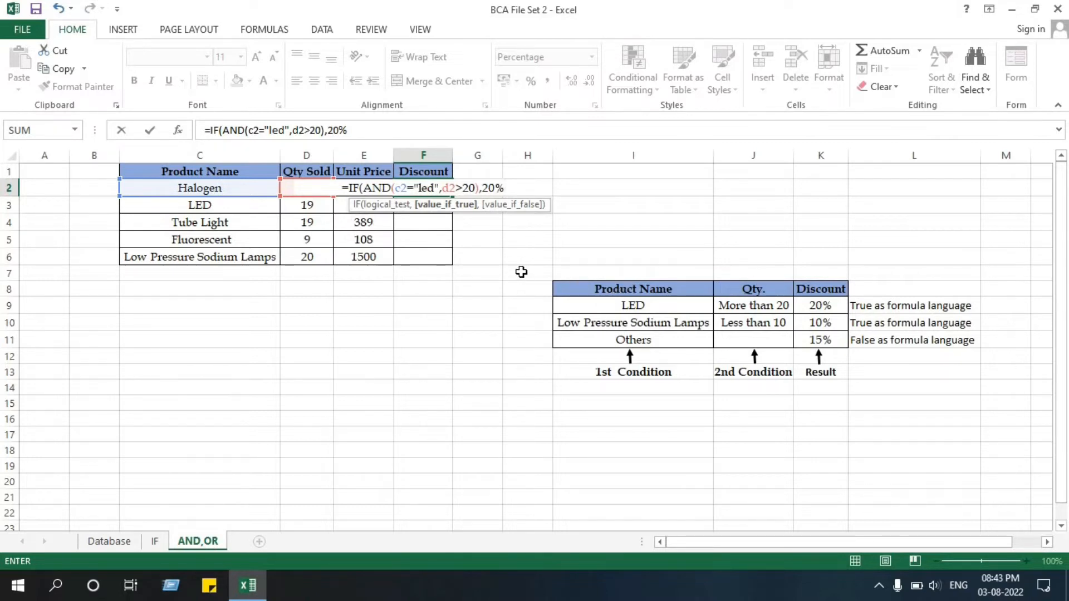
- Nest a second IF containing an AND test as the value if false in F2's discount formula
text(,if)
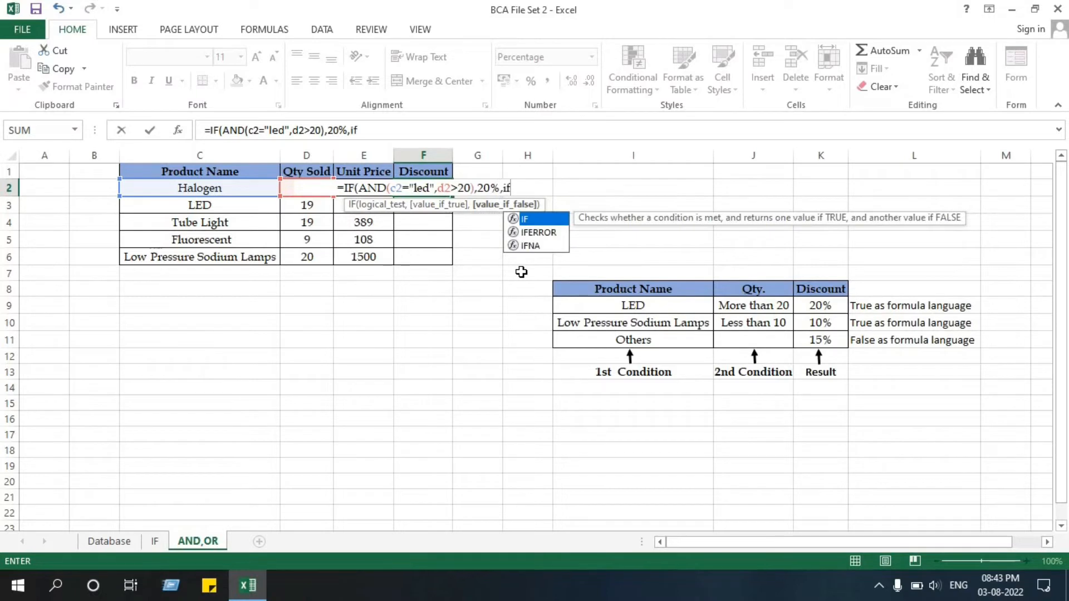
text(()
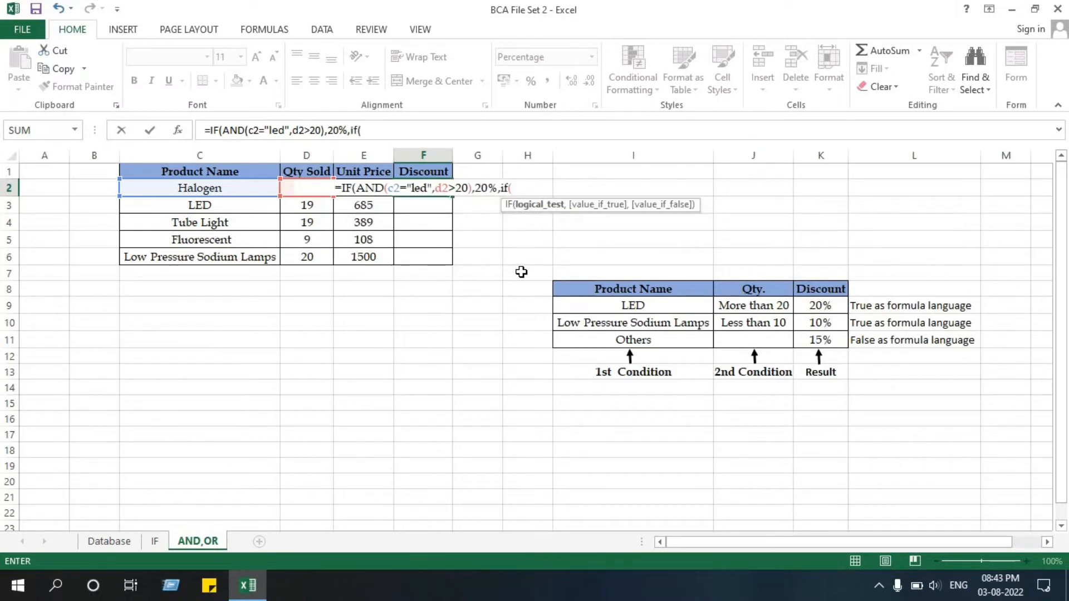
text(and)
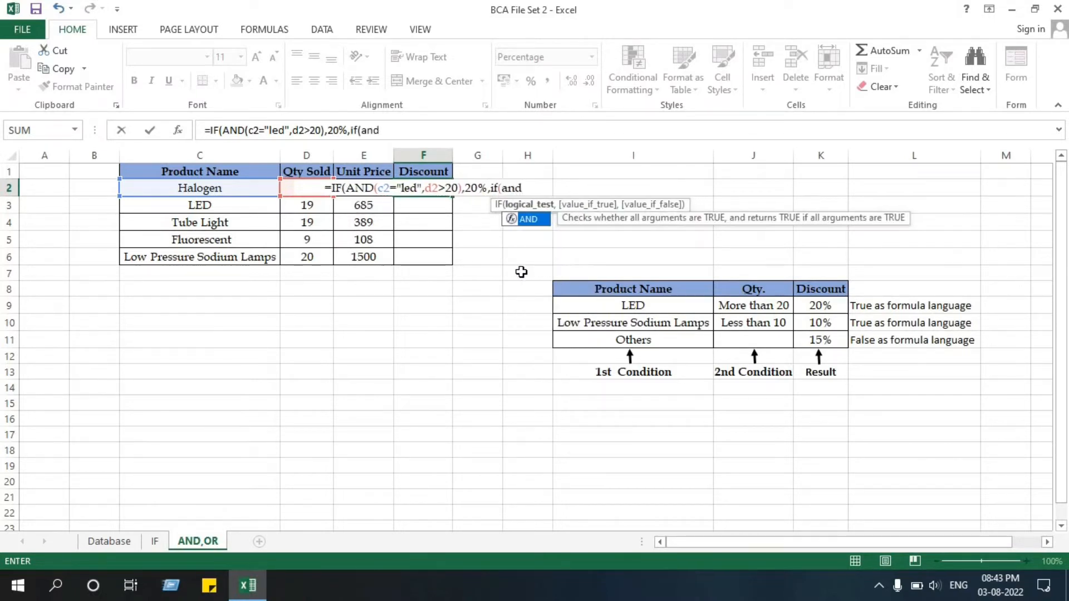
key(Tab)
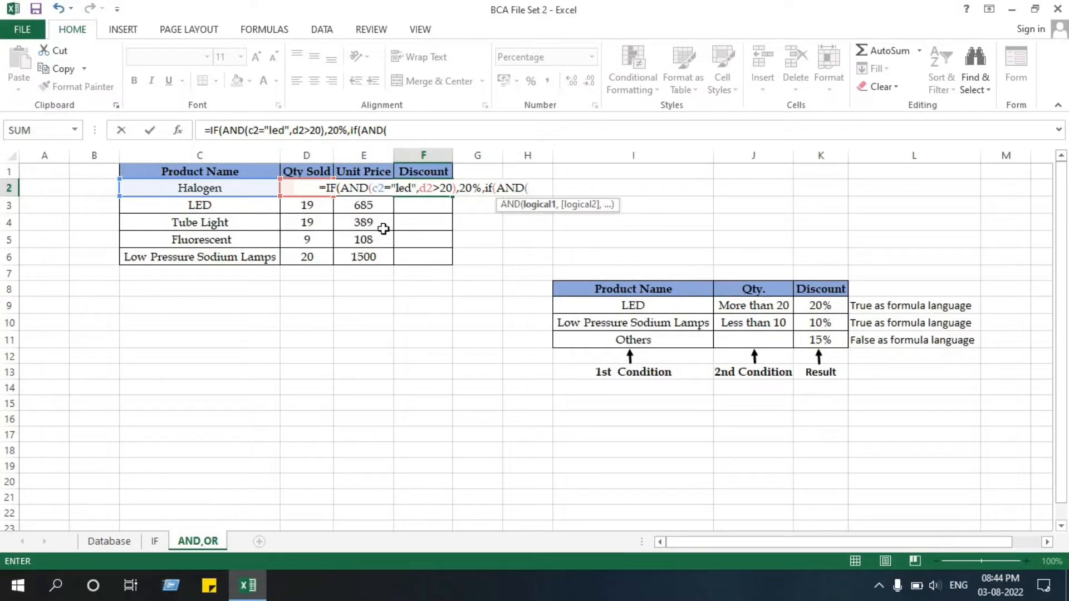
- Enter C2="low pressure sodium lamps" as the first condition of the second AND in the F2 formula
text(c2)
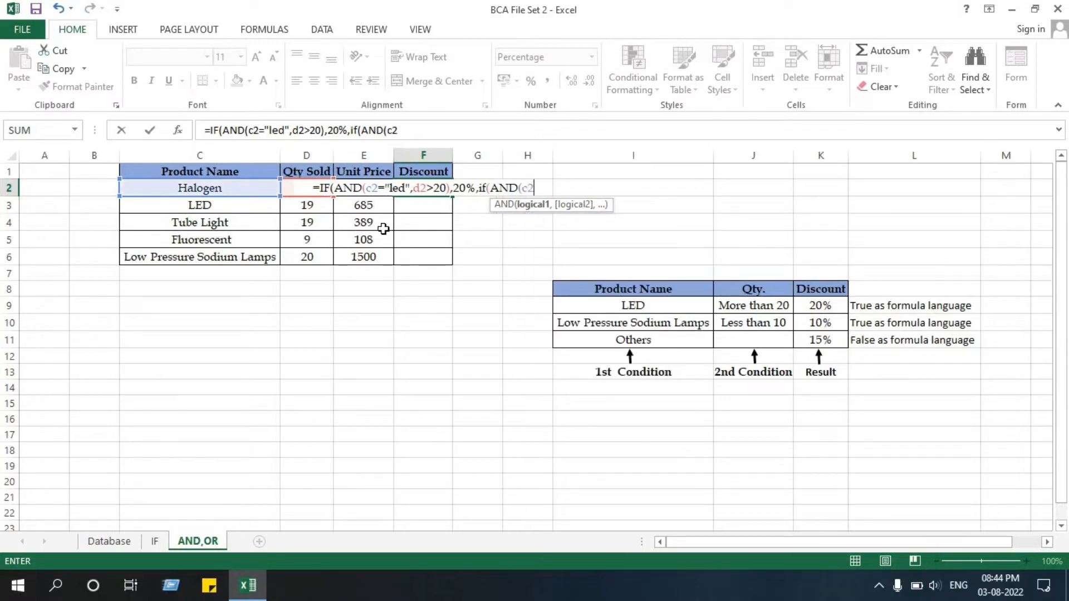
text(=")
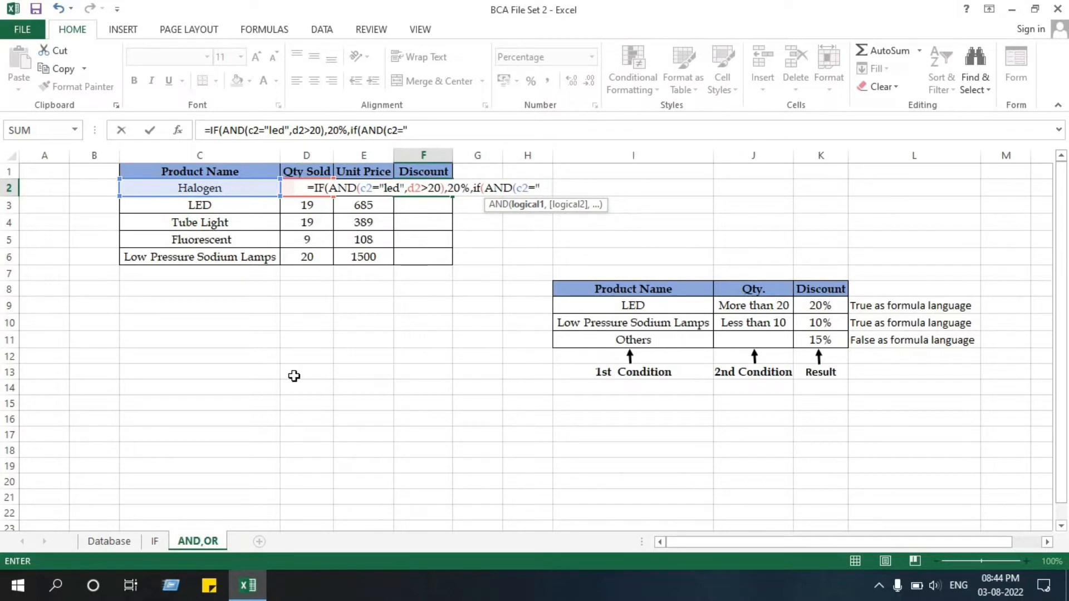
text(low pre)
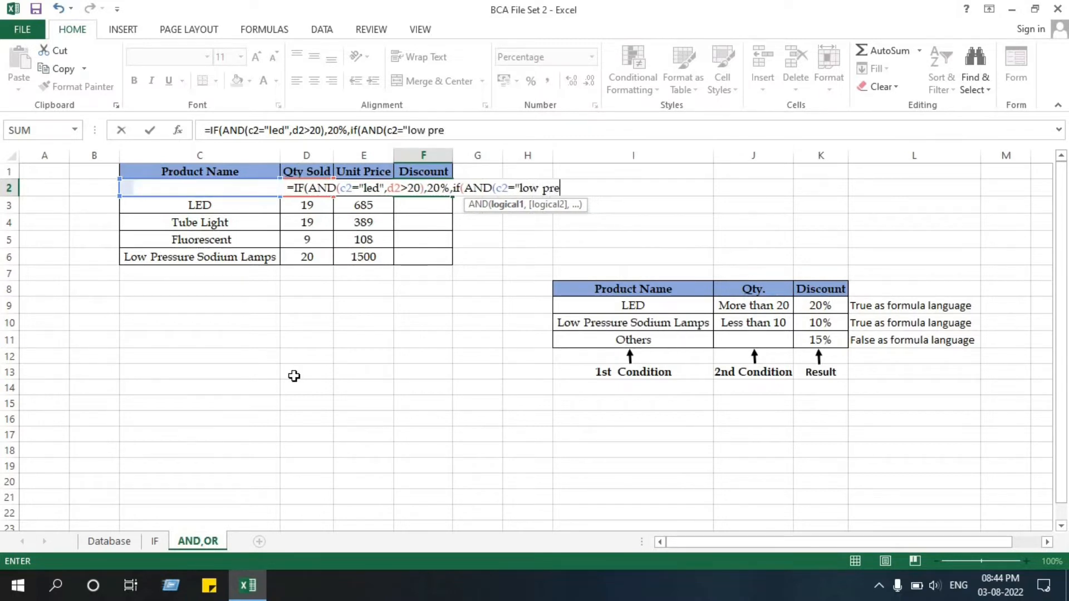
text(ssure sodi)
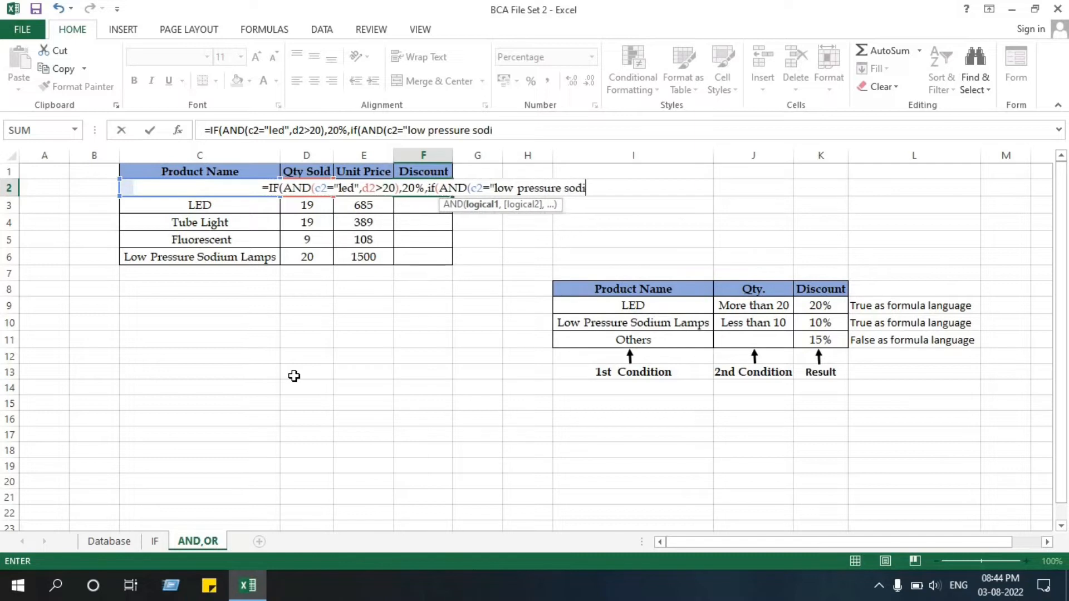
text(um lamps)
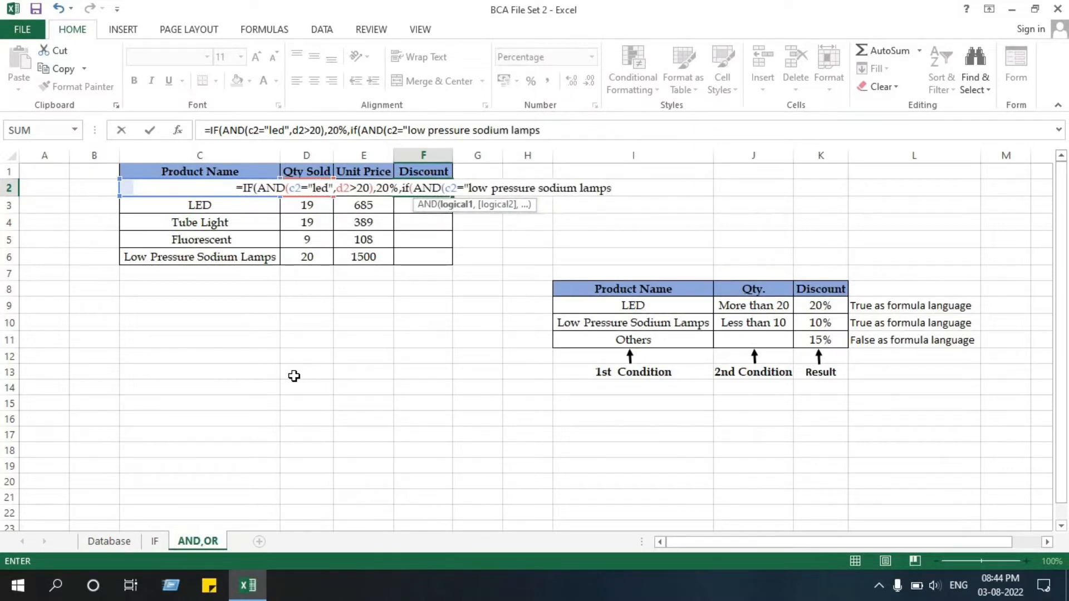
text(")
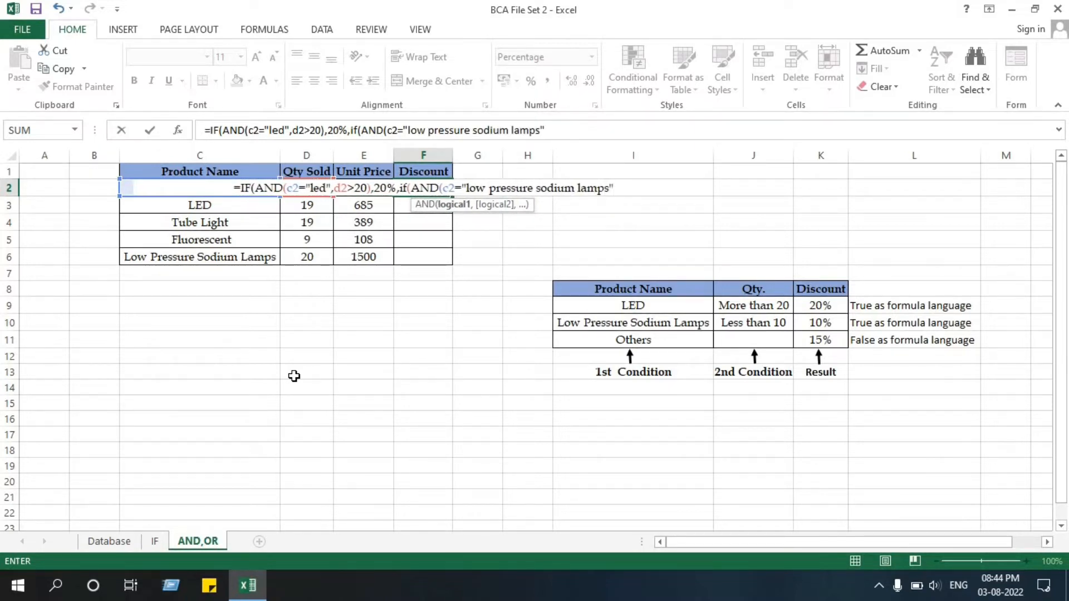
- Add D2<10 as the second condition, close the AND and set 10% as the nested IF's value if true
text(,)
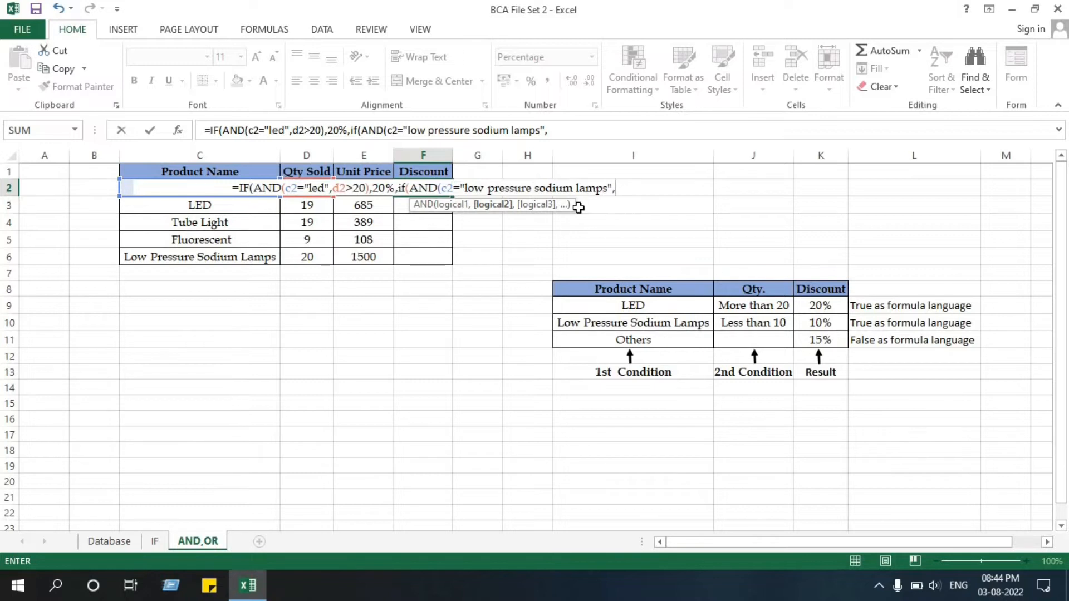
text(d2)
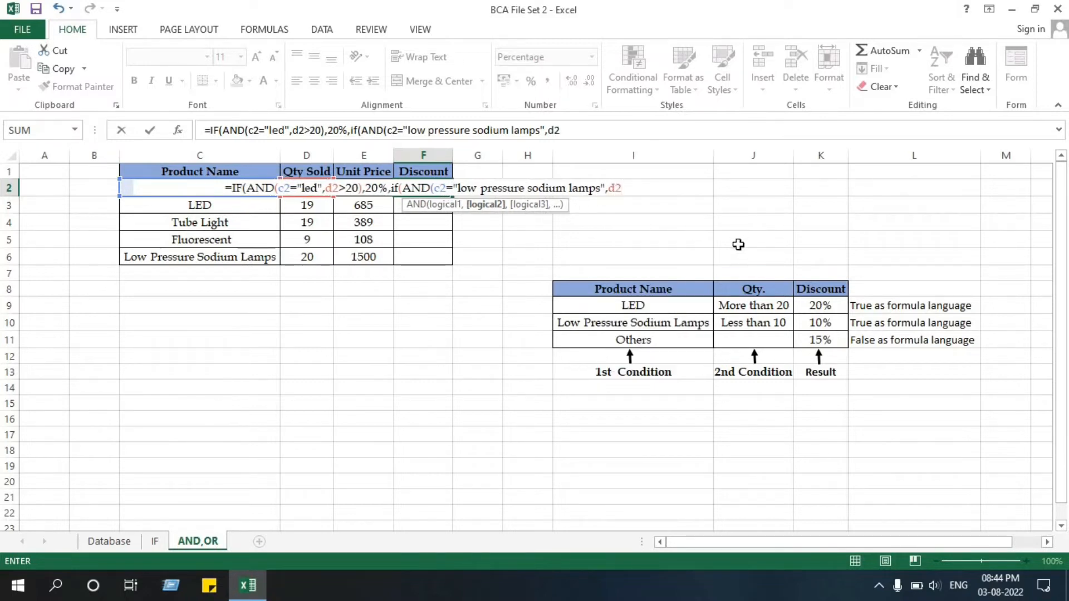
text(<)
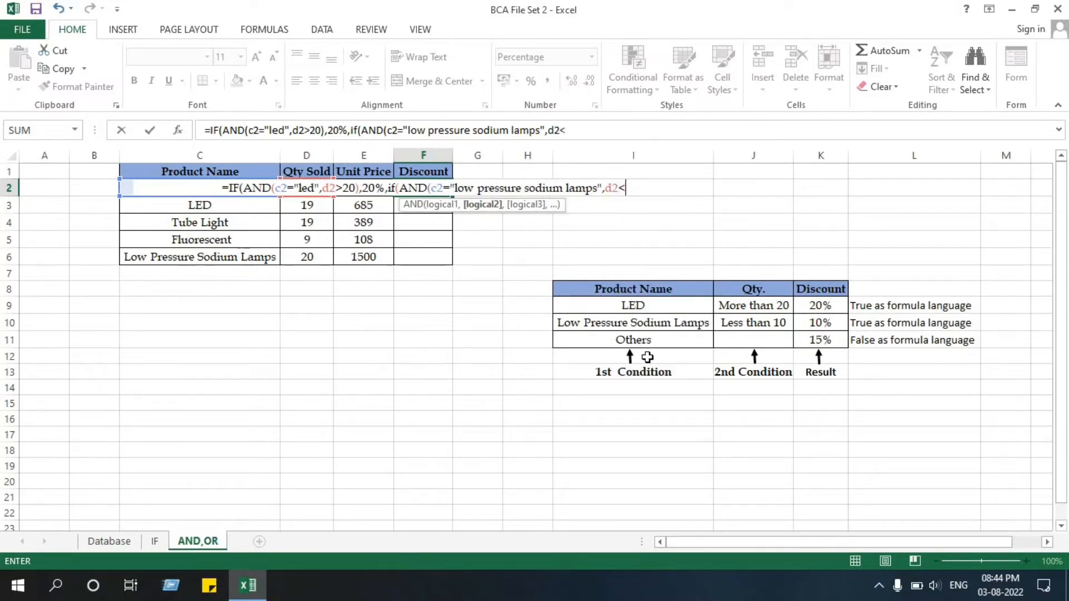
text(10)
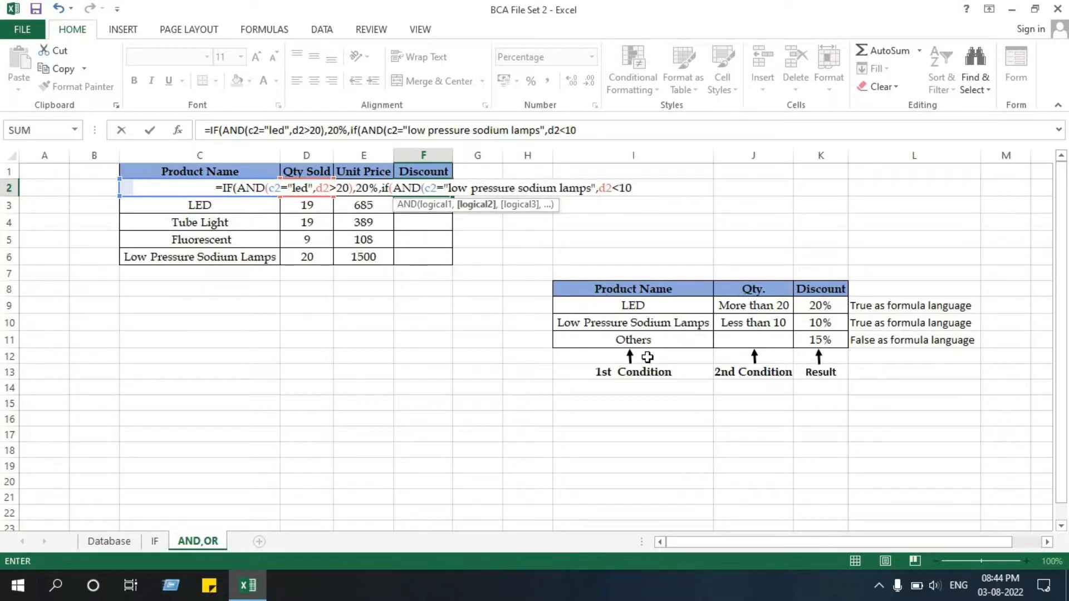
text())
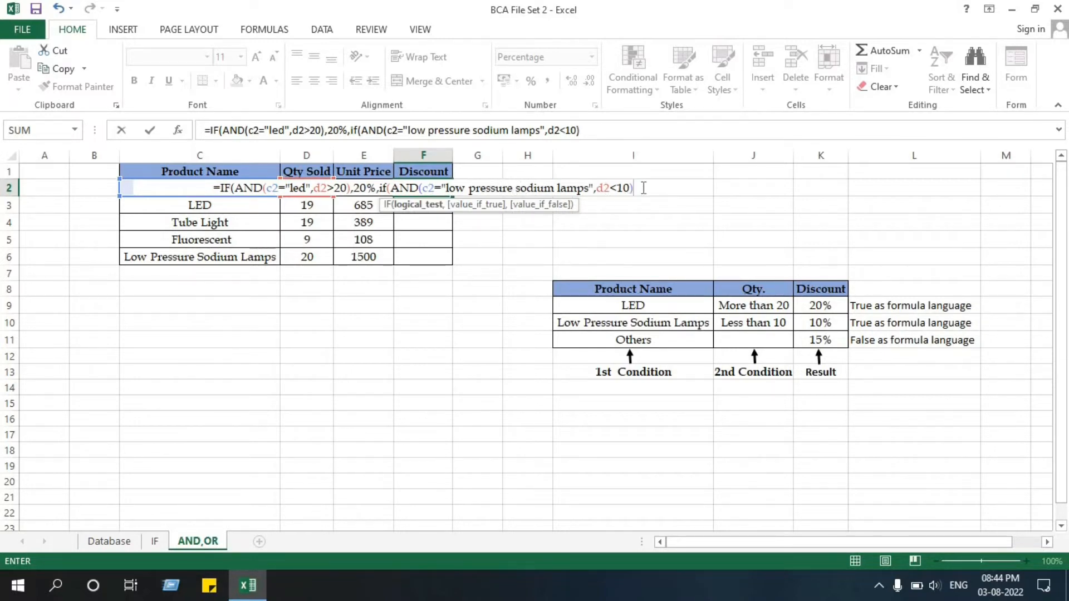
text(,)
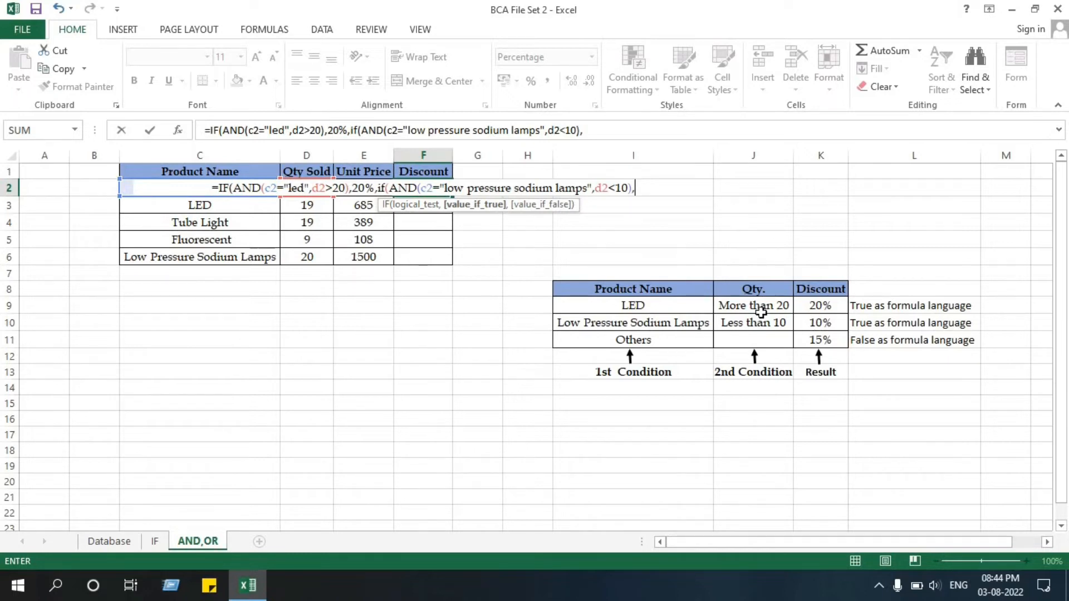
text(10)
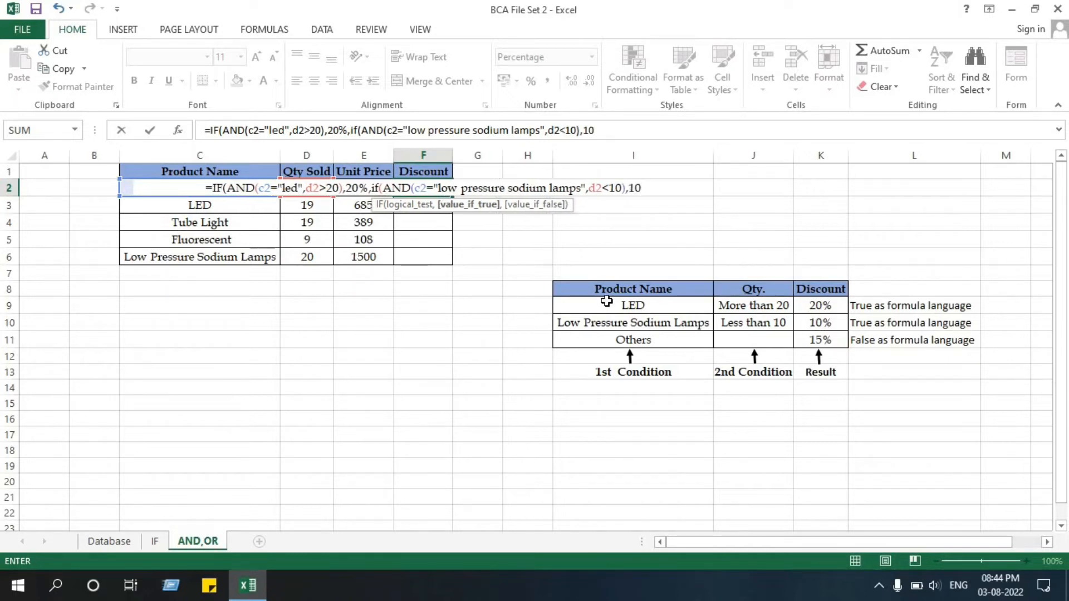
text(%)
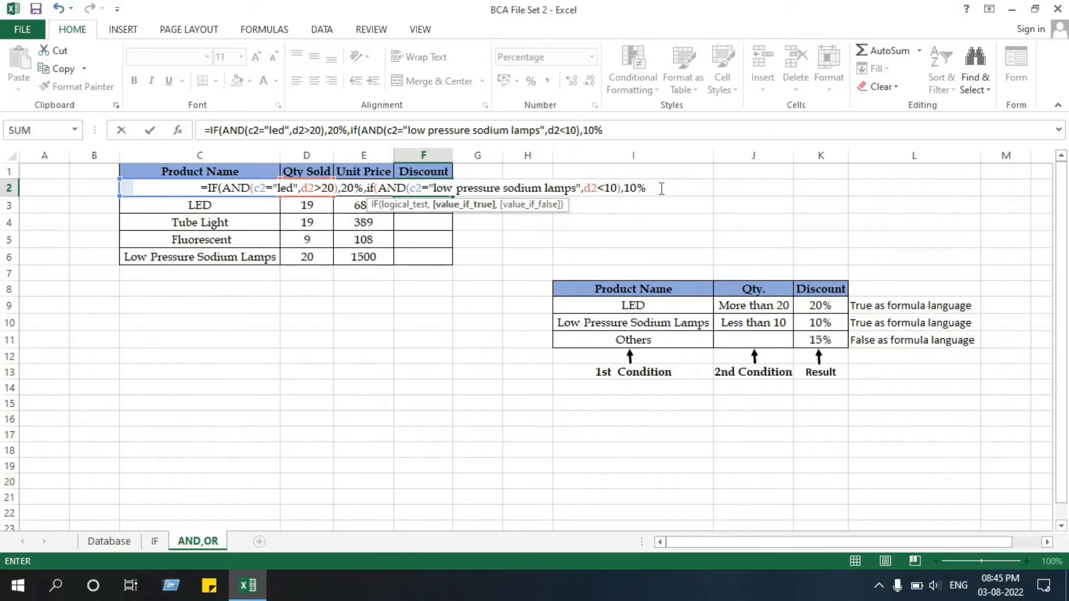
- Set 15% as the value if false, close both IF functions and enter the formula in F2
text(,)
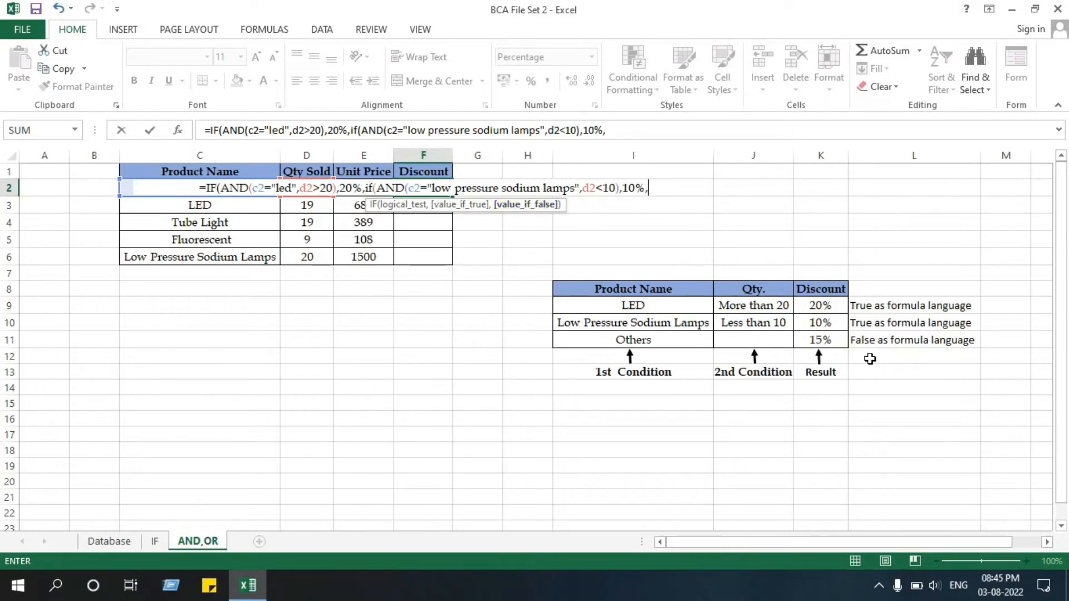
text(15)
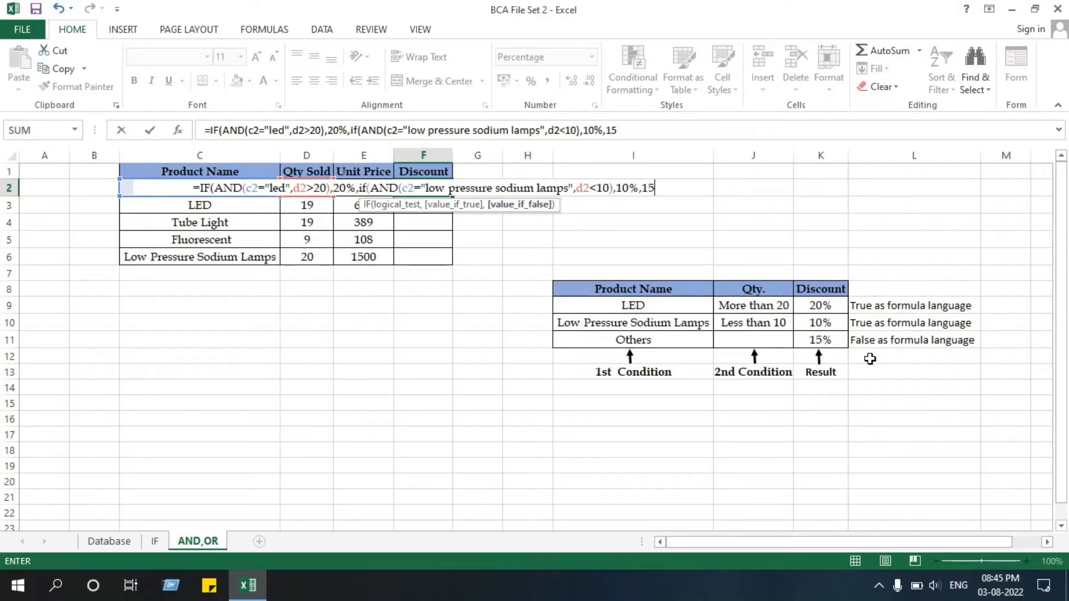
text(%)))
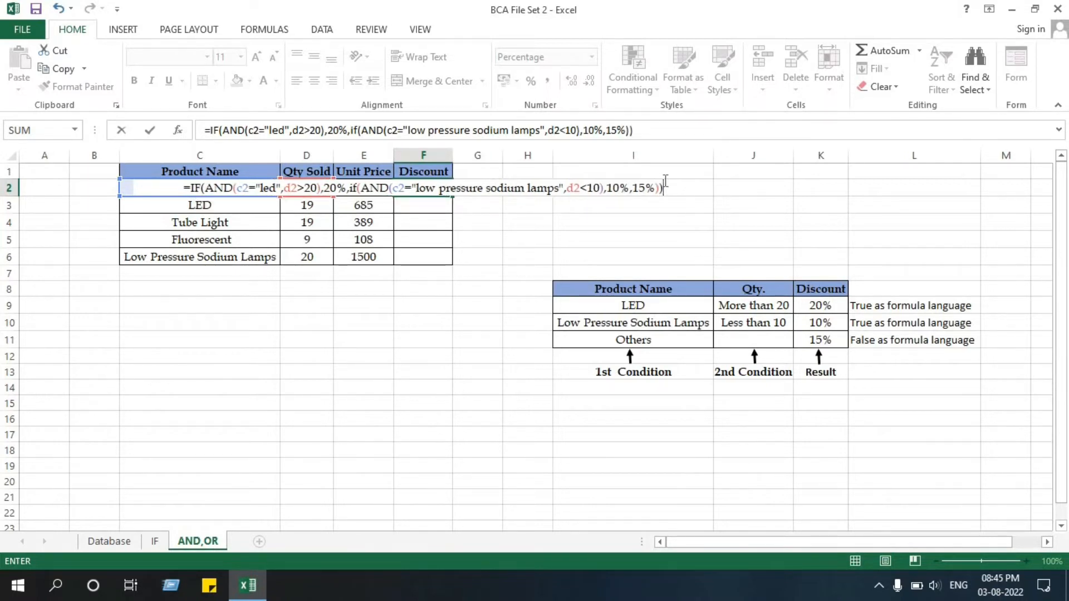
key(Return)
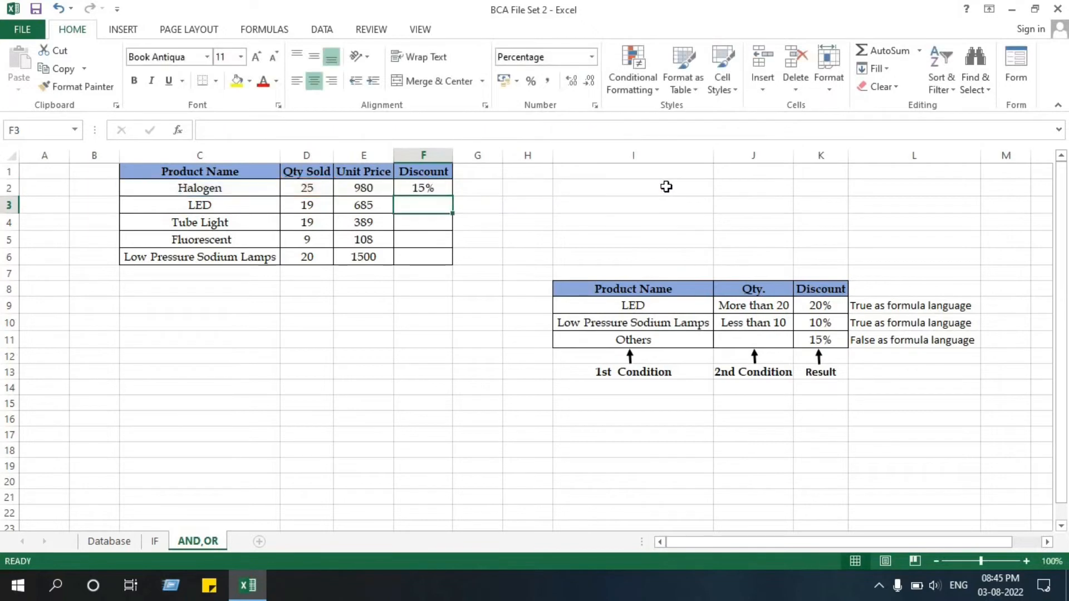
- Fill the discount formula from F2 down the Discount column to F6
click(444, 188)
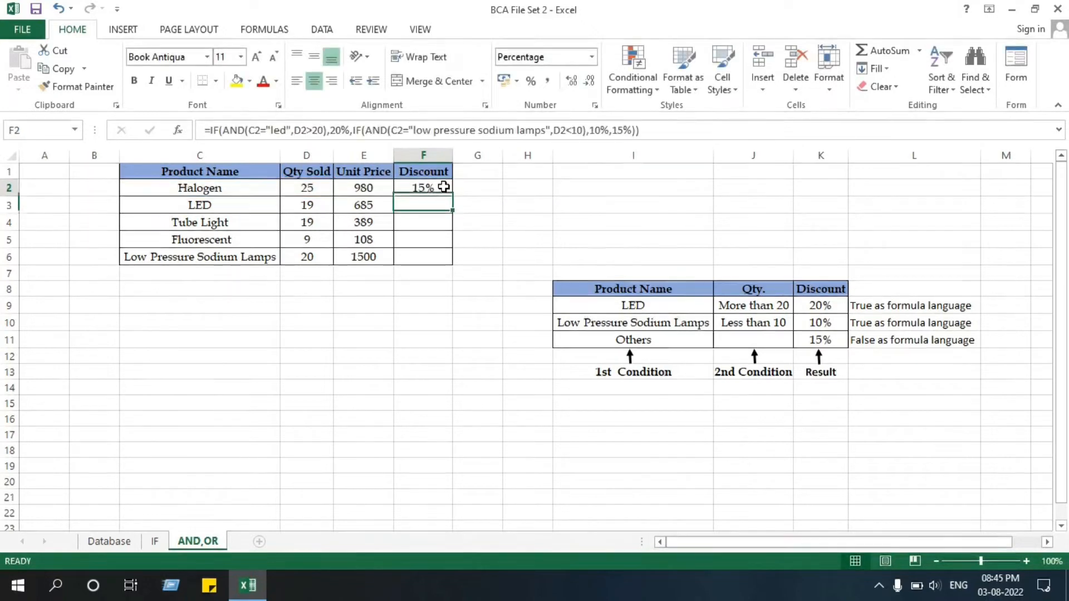
double_click(456, 196)
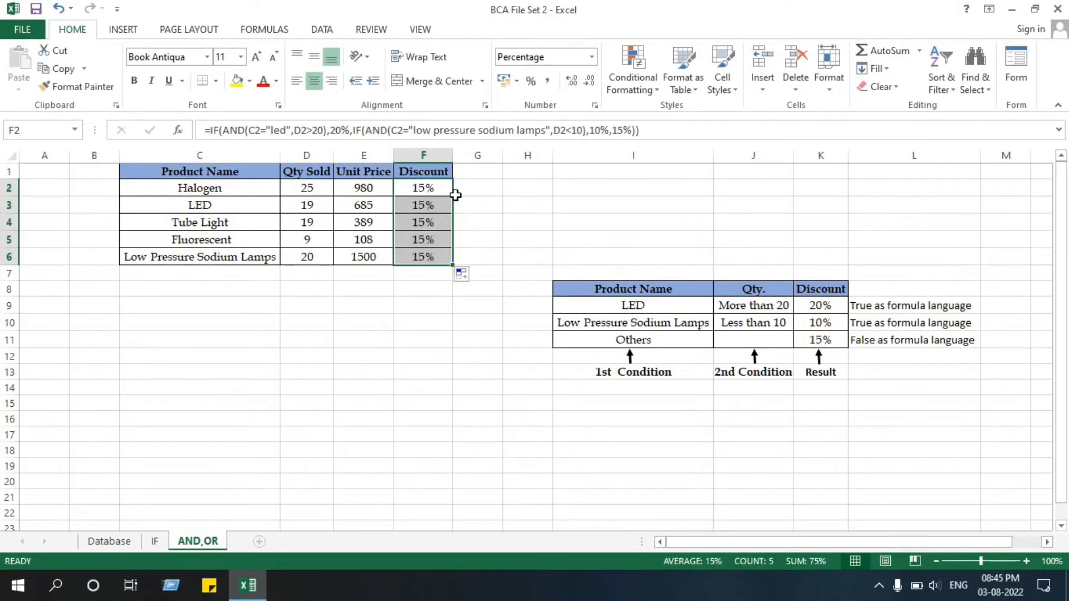
click(439, 190)
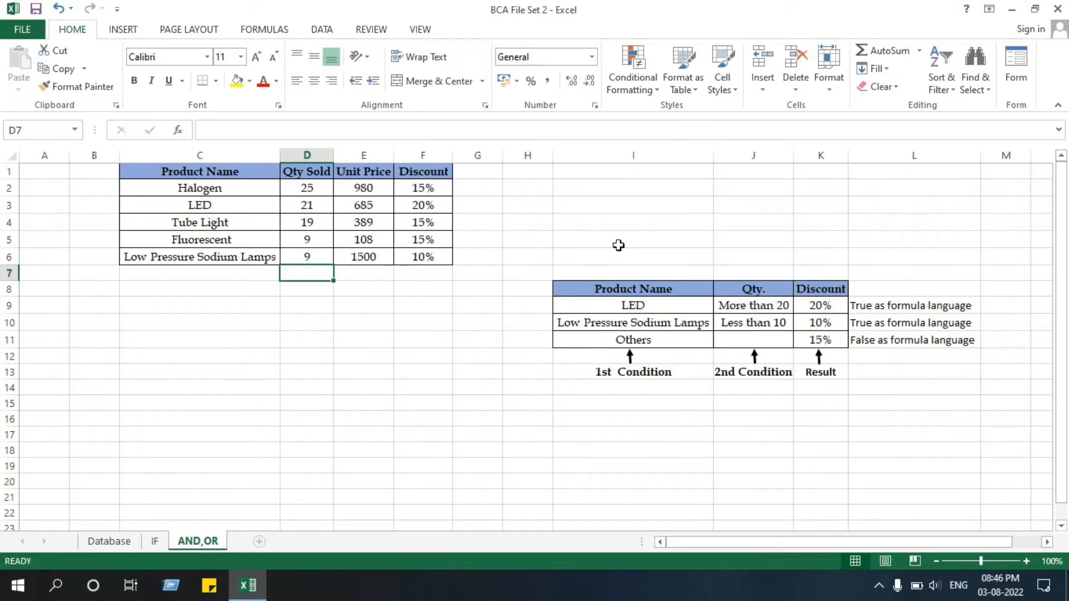
- Set the quantity sold of Low Pressure Sodium Lamps in D6 to 10 to test the less-than-10 condition
click(309, 205)
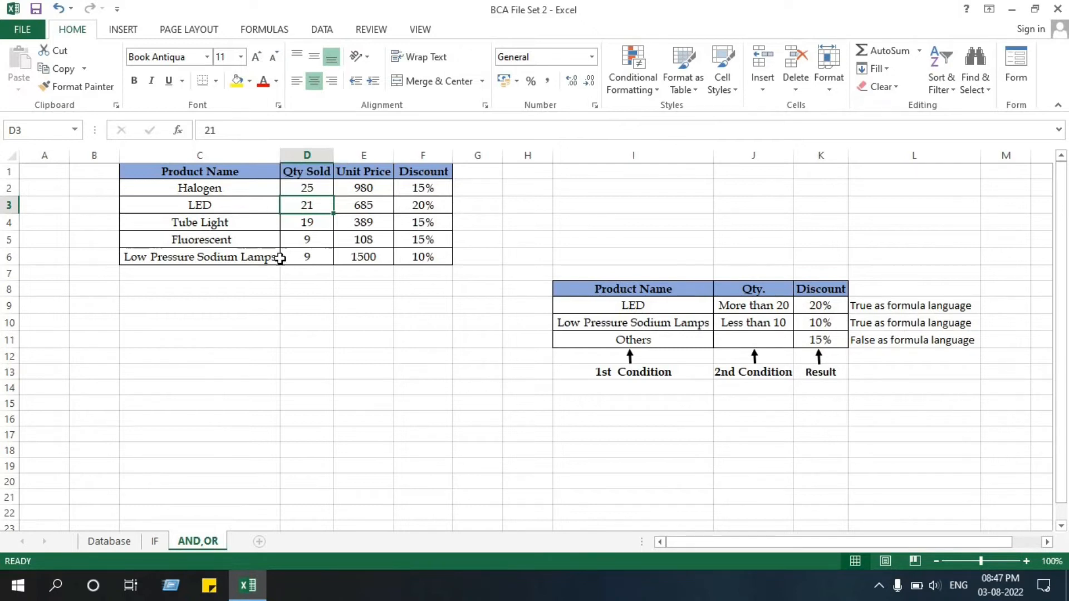
click(253, 256)
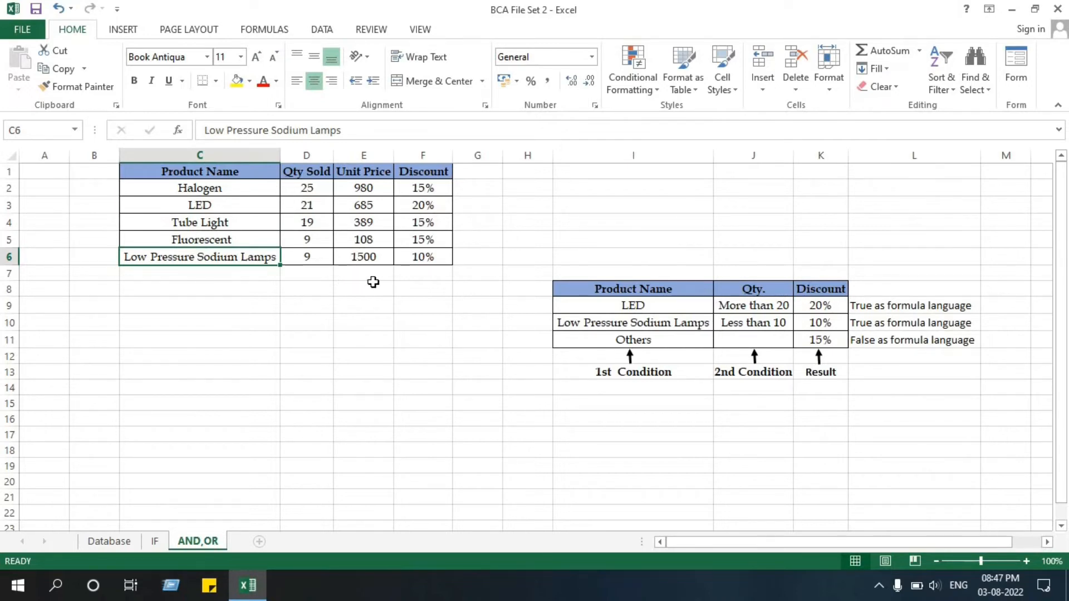
click(318, 259)
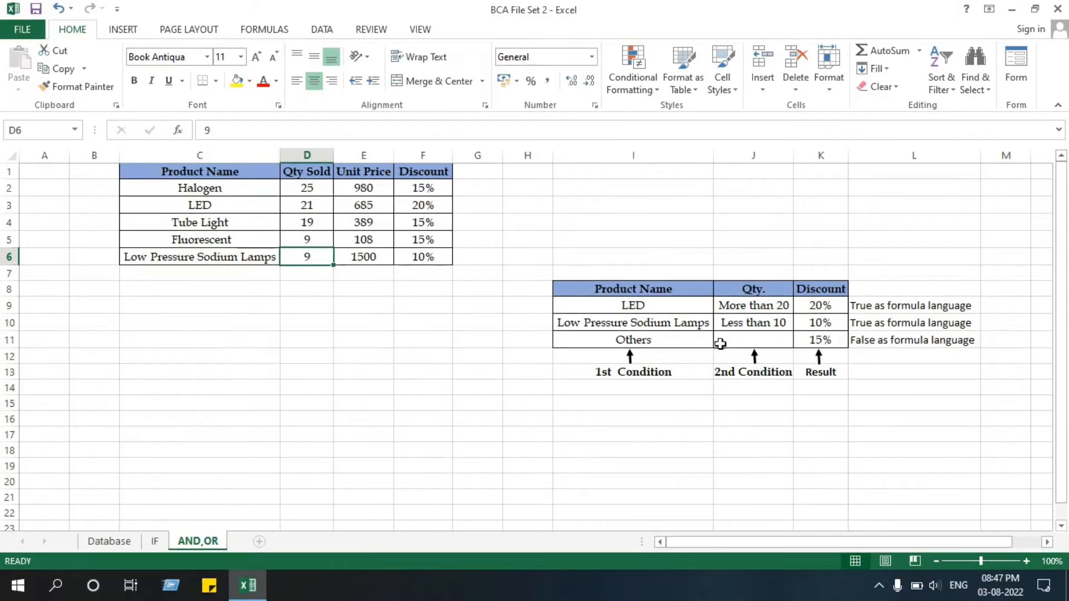
text(10)
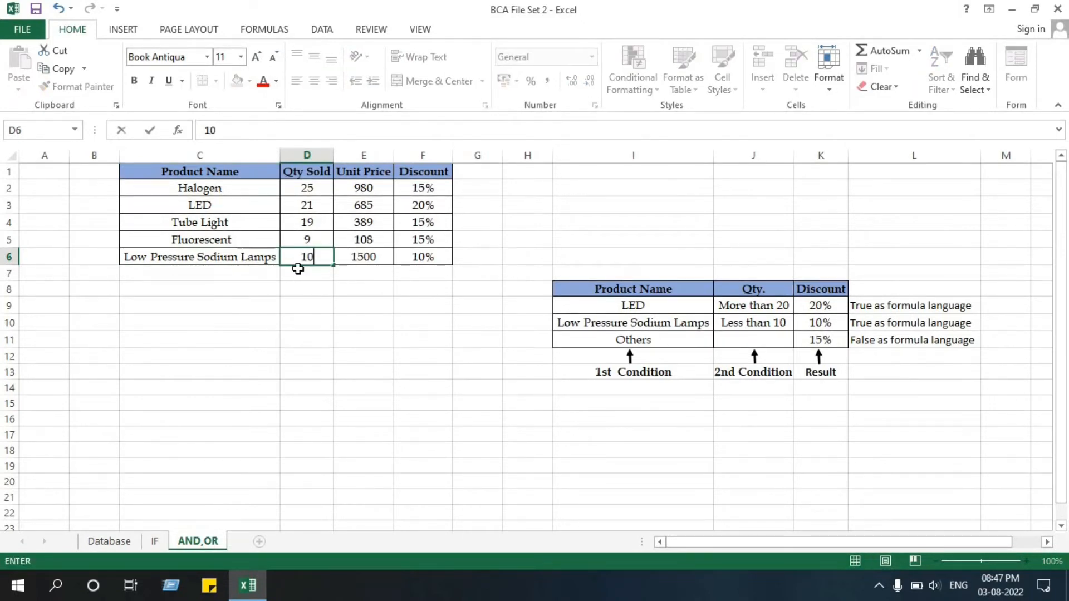
key(Return)
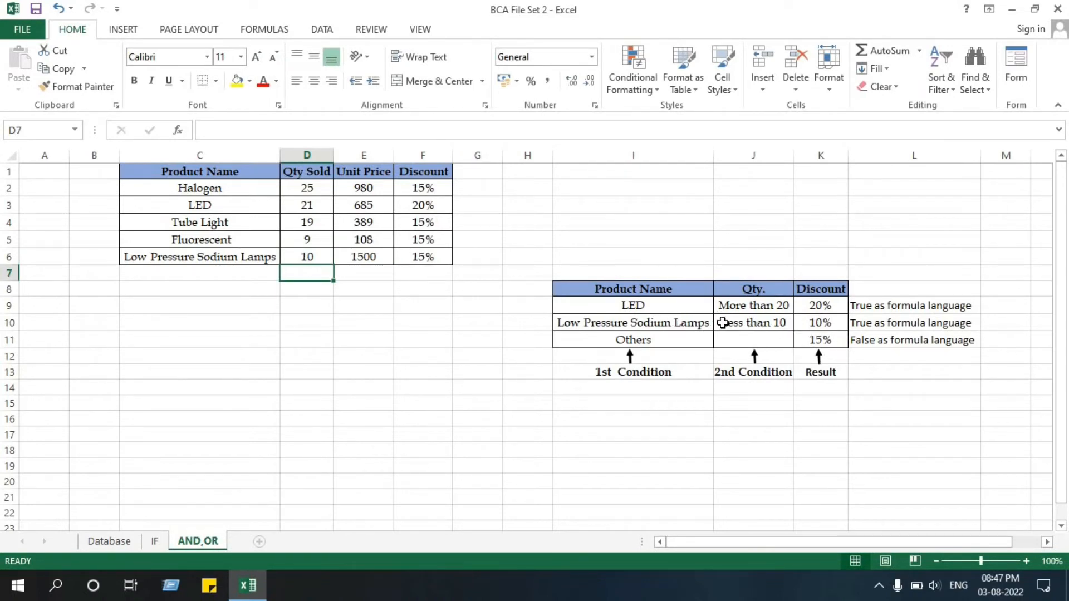
- Change the Low Pressure Sodium Lamps quantity in D6 to 11 to test the discount again
click(255, 257)
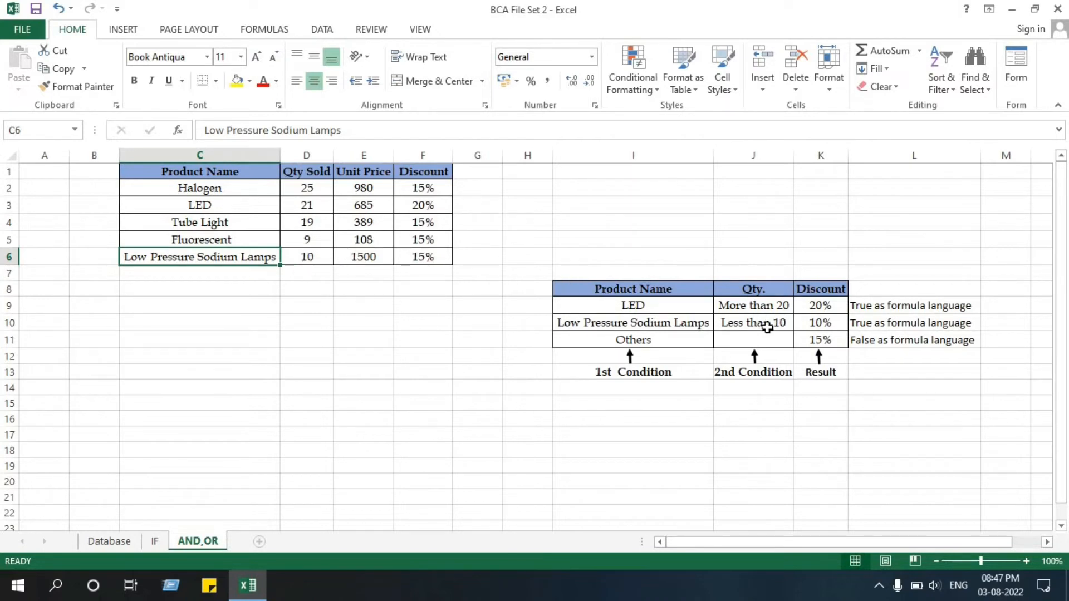
click(315, 256)
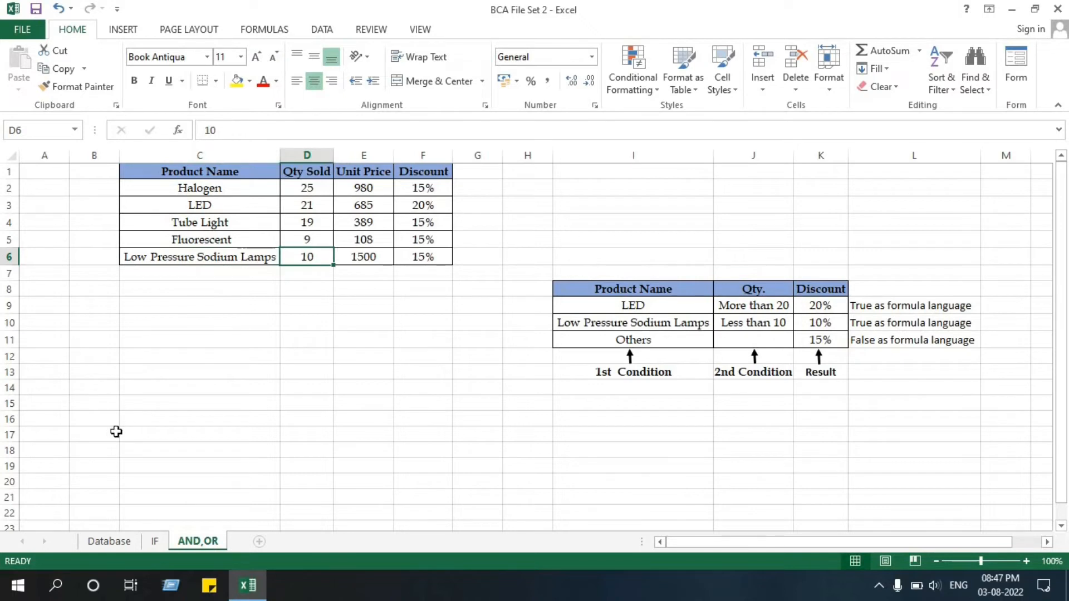
text(11)
key(Return)
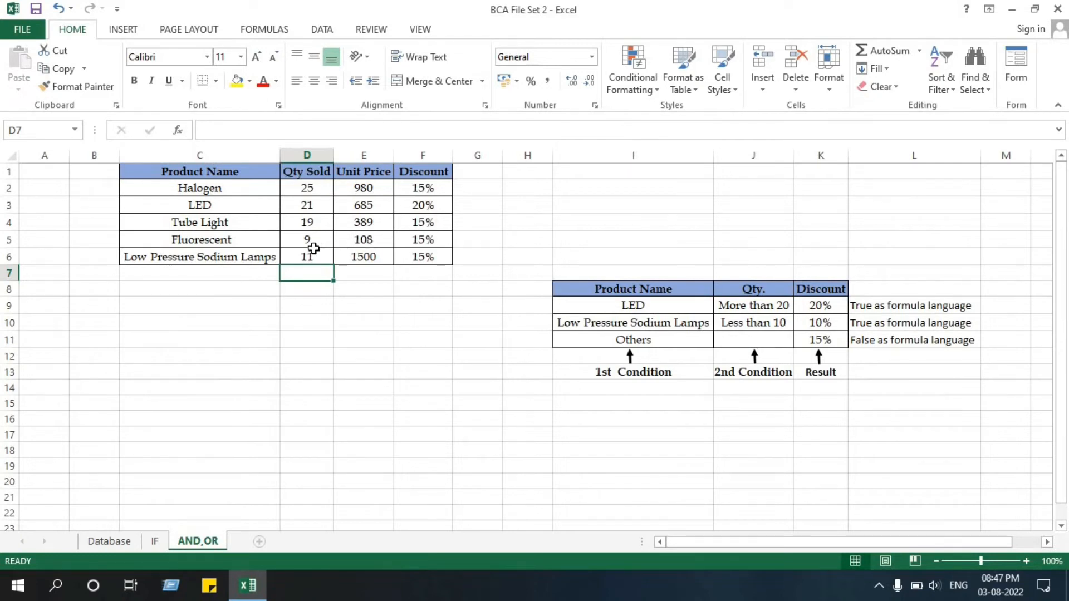
- Set the Low Pressure Sodium Lamps quantity in D6 to 8 so it meets the less-than-10 condition
click(310, 257)
text(8)
key(Return)
- Set the LED quantity sold in D3 to 20 to test the more-than-20 condition
click(309, 206)
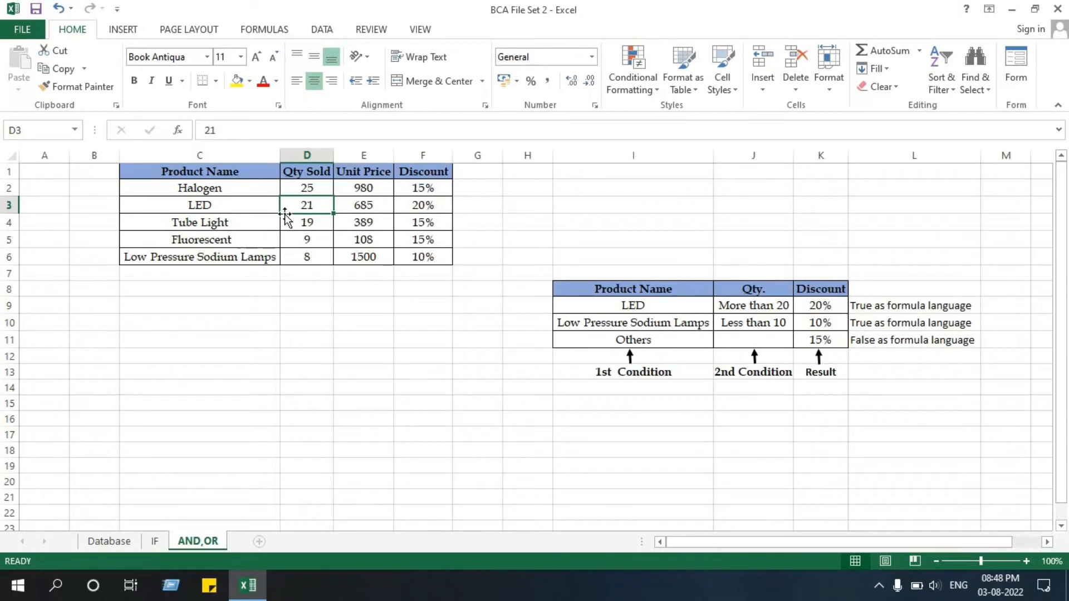
text(20)
key(Return)
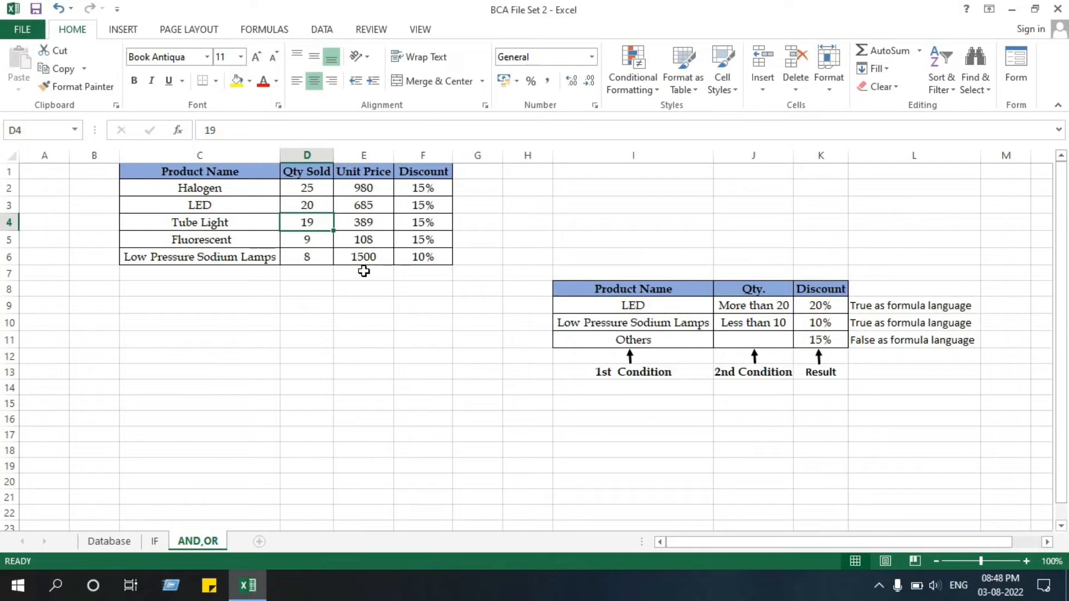
- Clear the Discount values in F2:F6 and begin a formula in F2 with an OR test nested inside IF
click(395, 337)
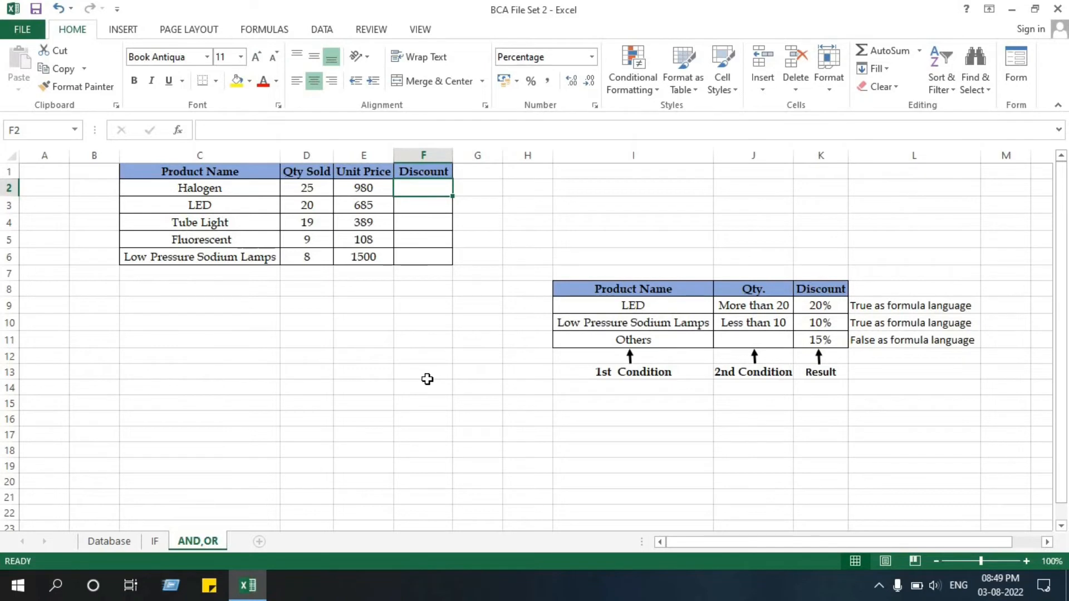
text(=)
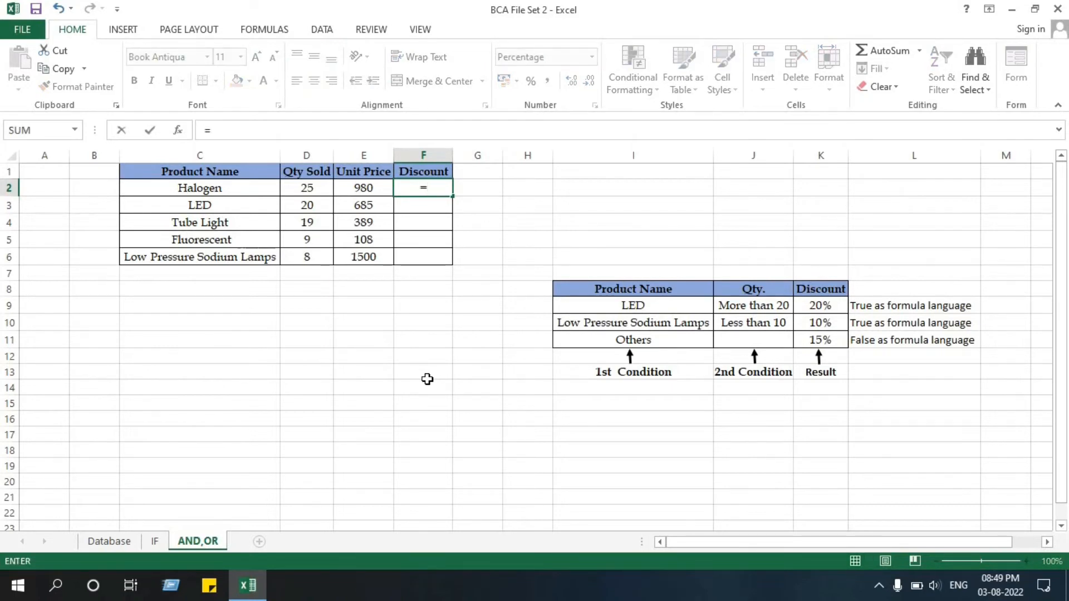
text(if)
key(Tab)
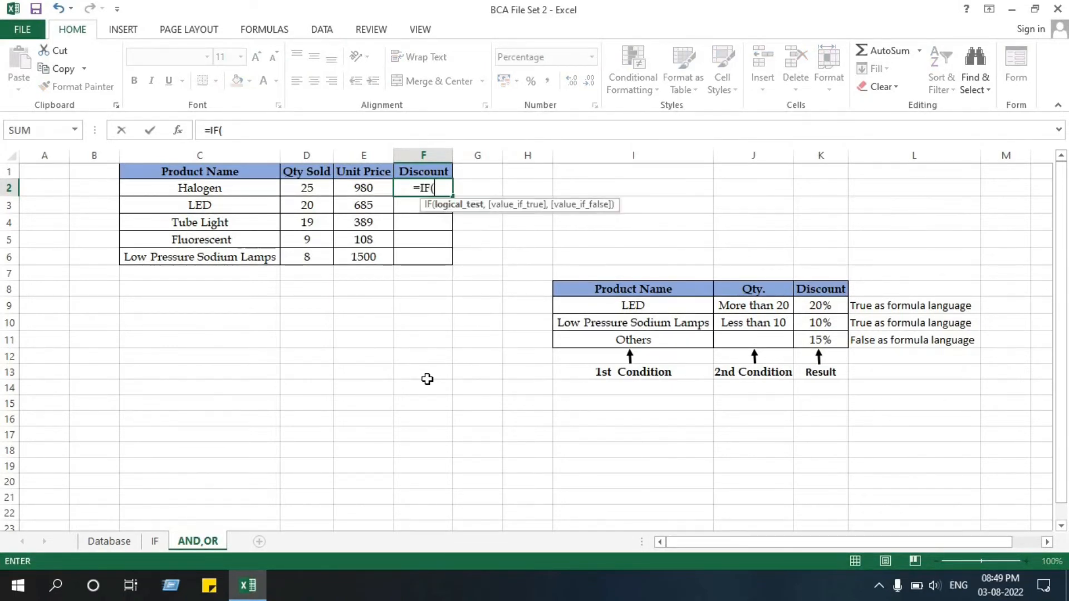
text(or)
key(Tab)
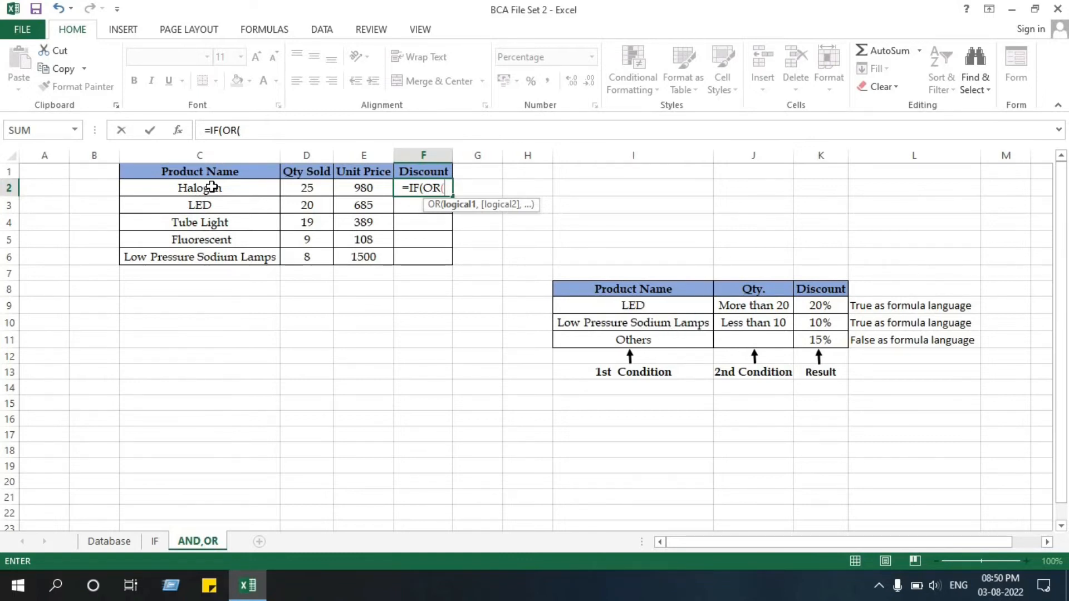
- Set the OR conditions in the F2 formula to c2="led" and d2>20
text(c2=)
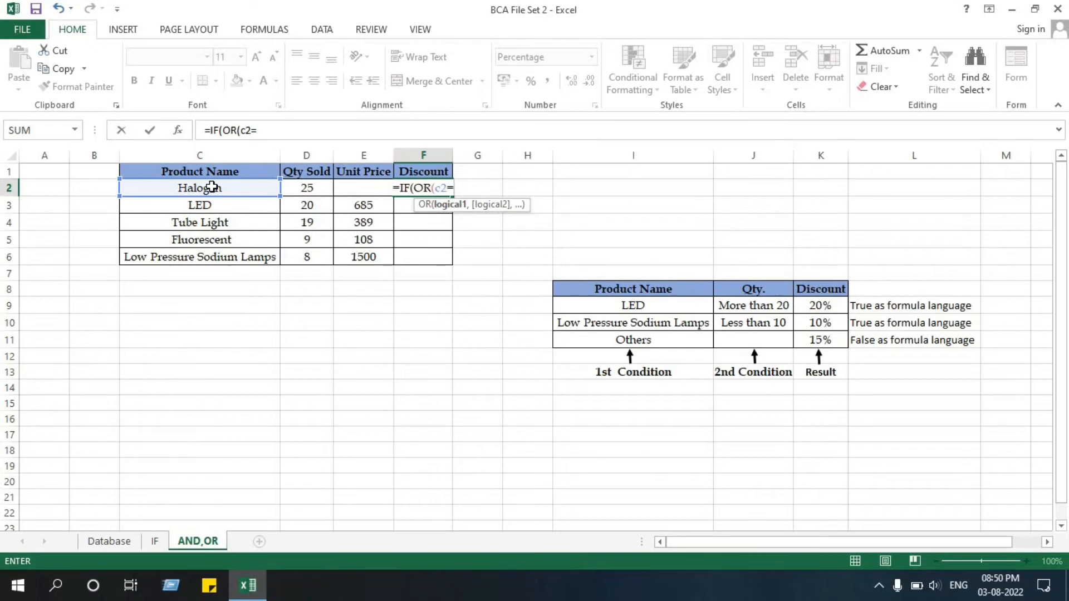
text(")
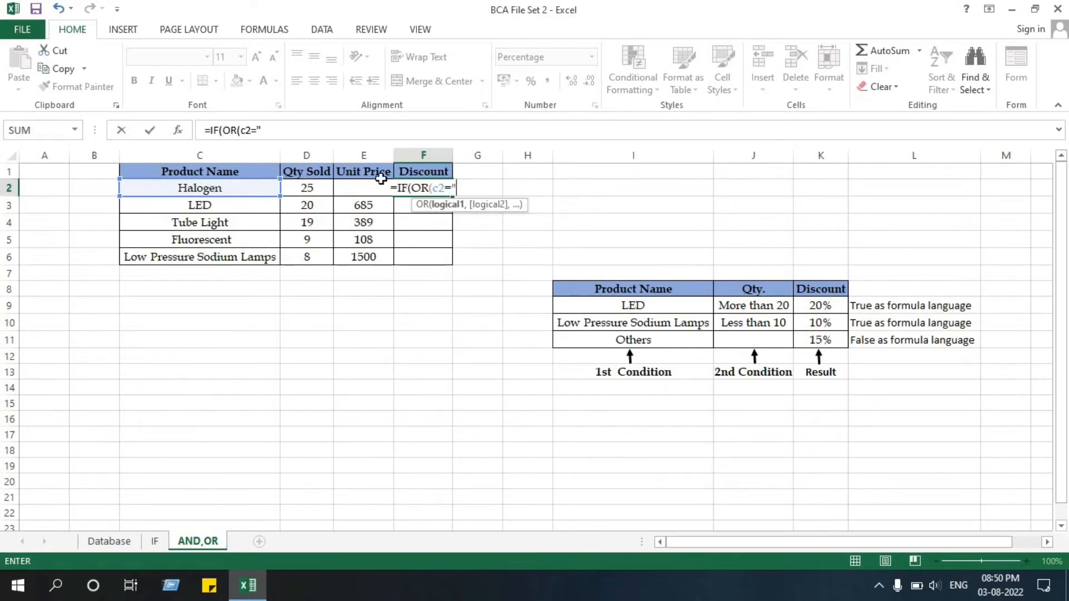
text(l)
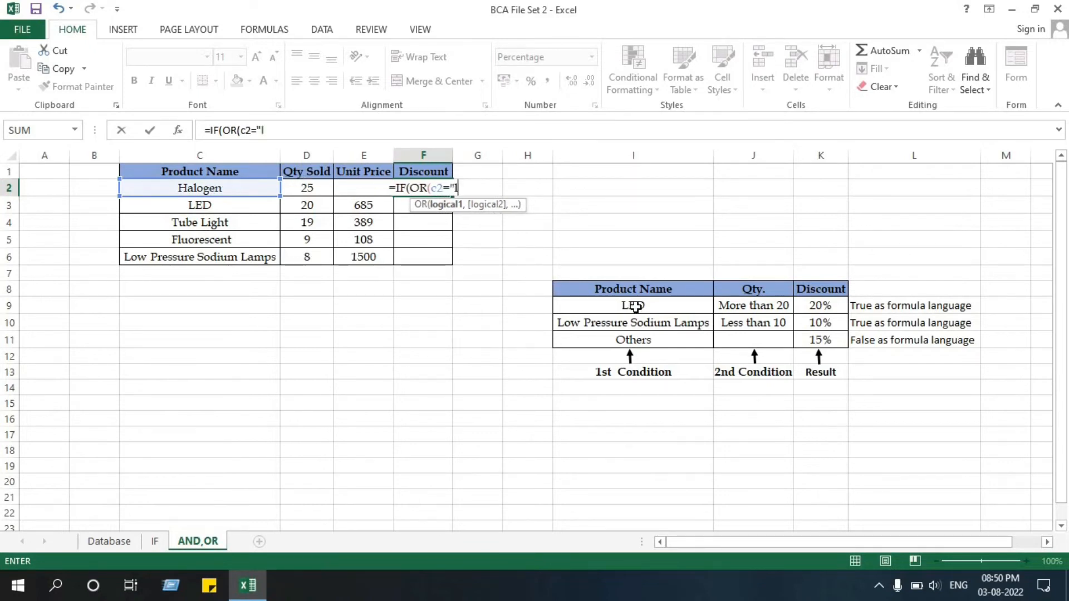
text(ed",)
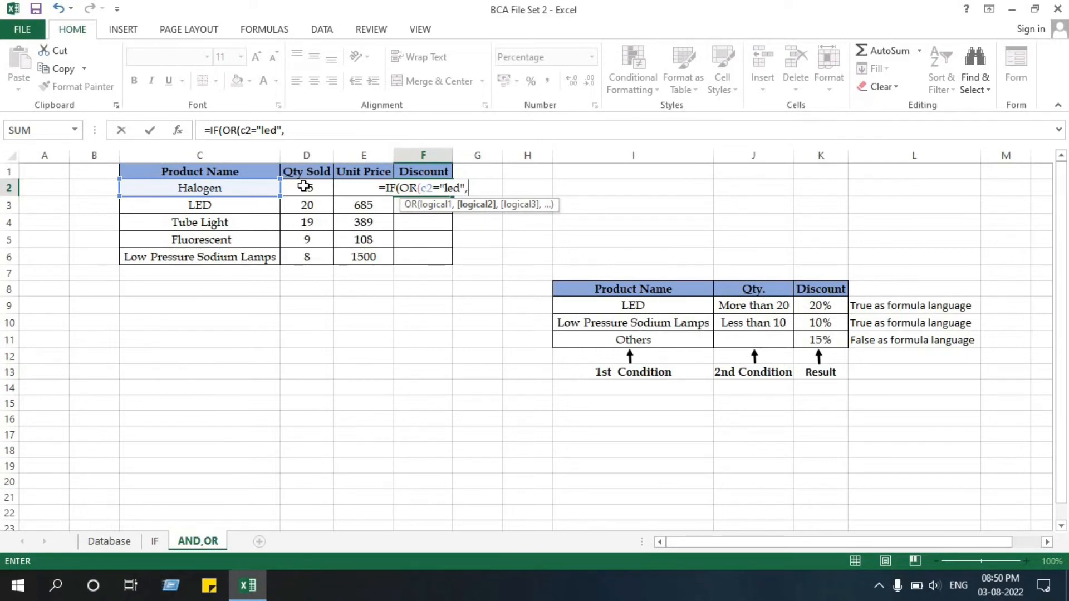
text(d2)
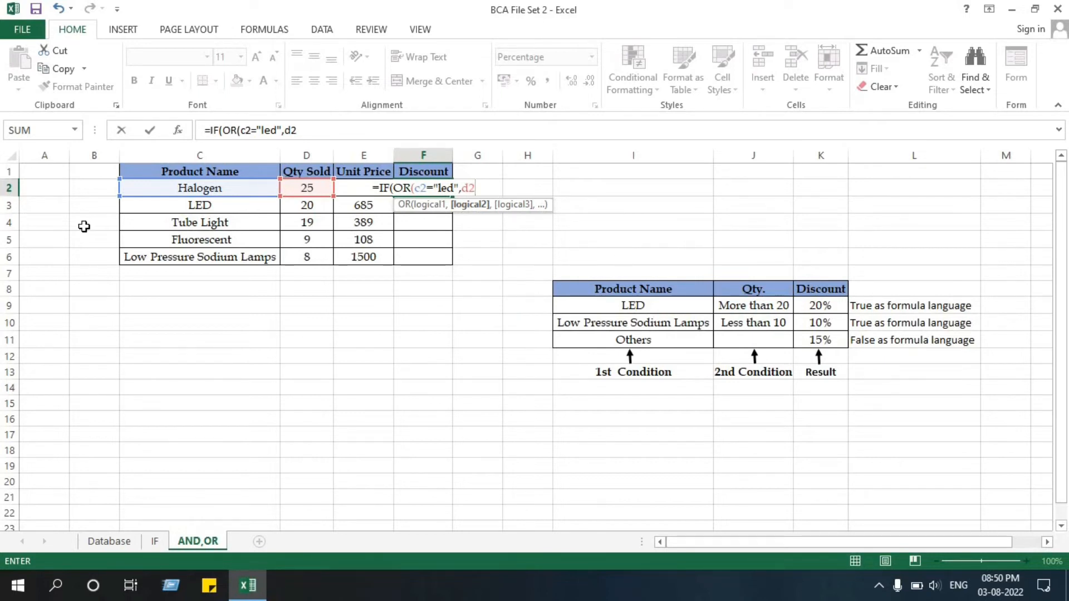
text(>20)
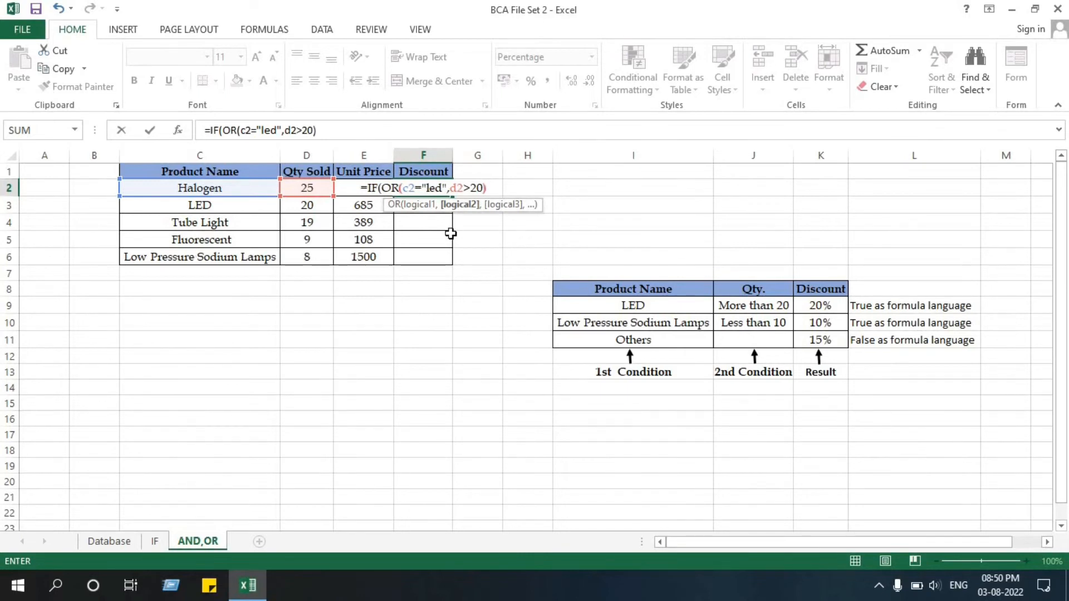
text())
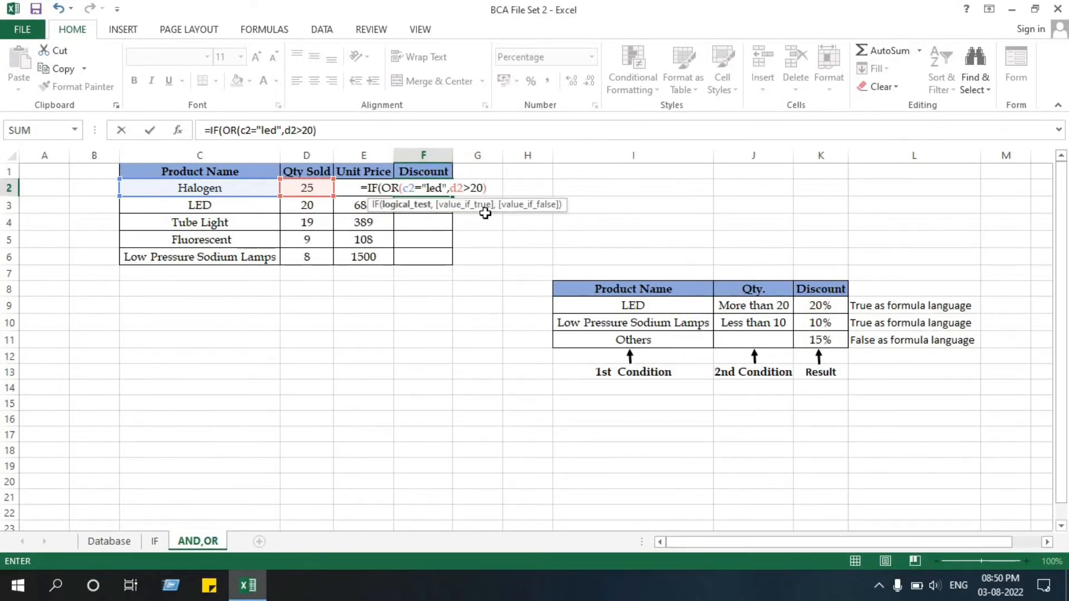
- Make the F2 formula return 20% when either LED condition is true
text(,)
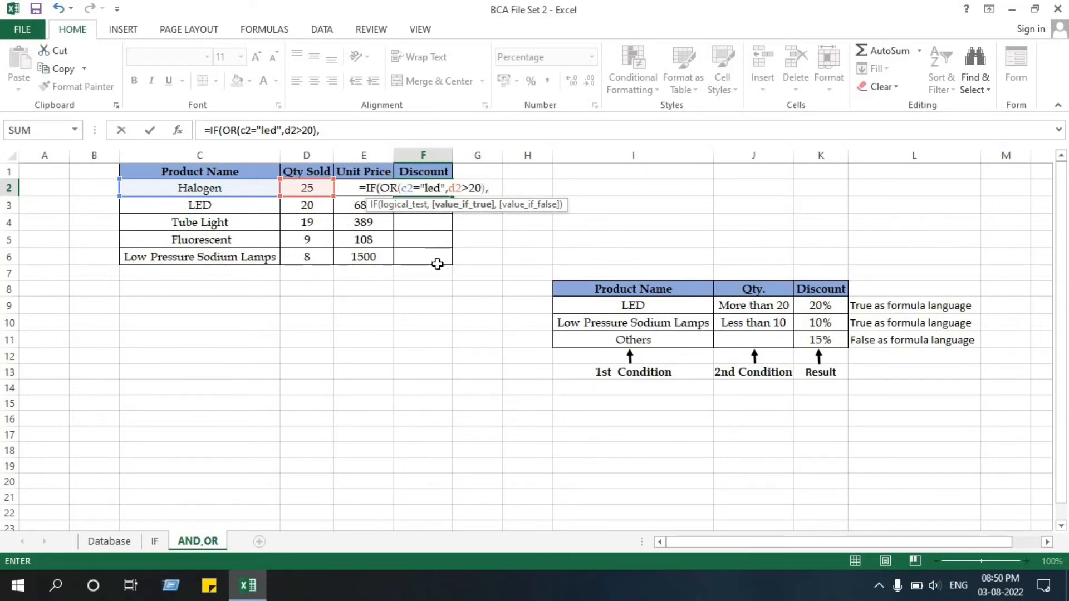
text(20)
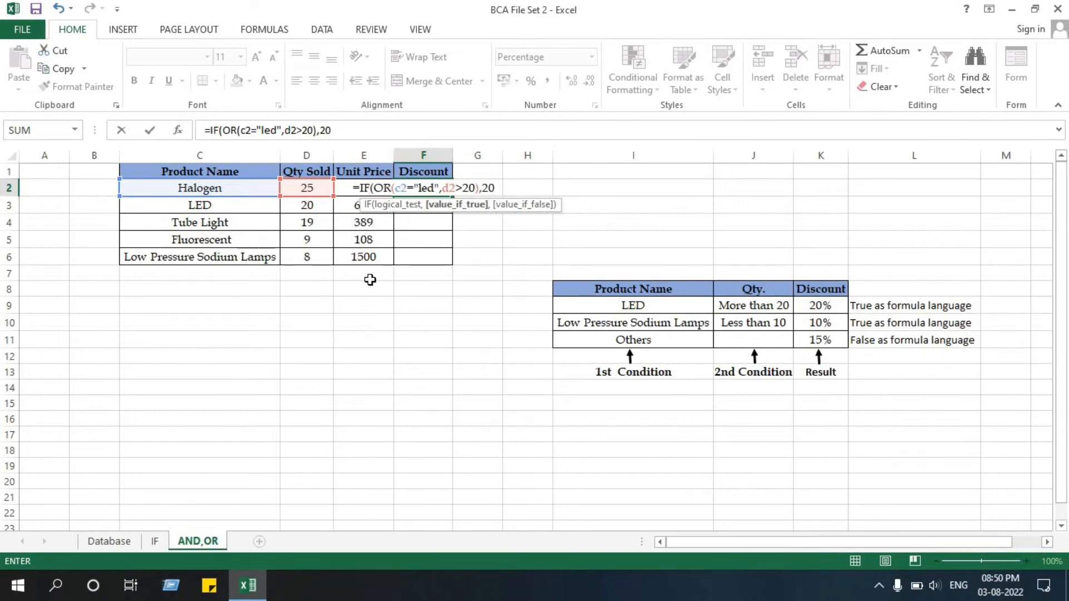
text(5)
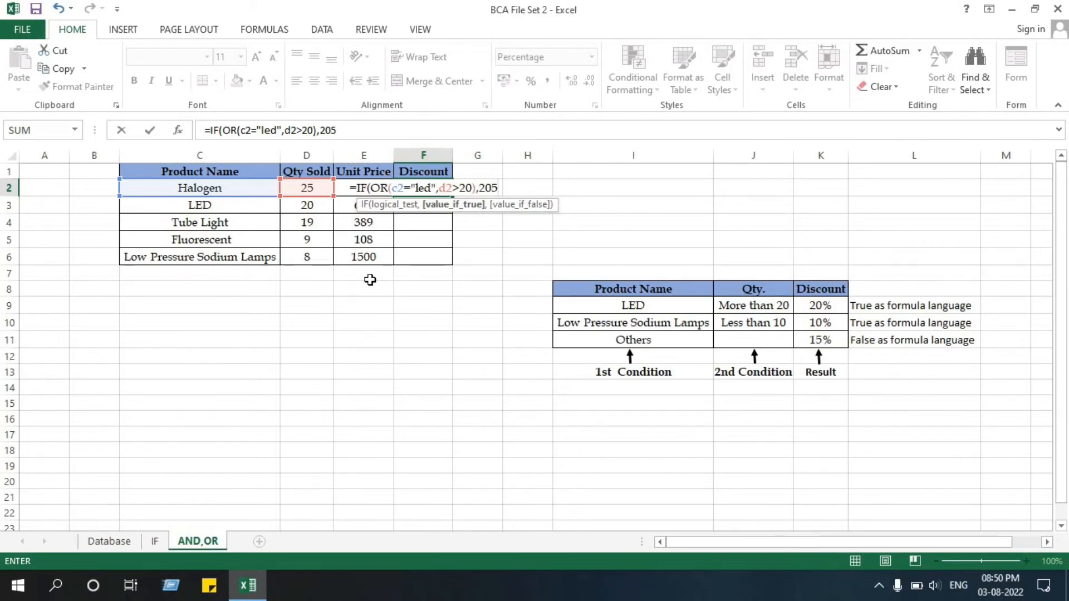
key(BackSpace)
text(%)
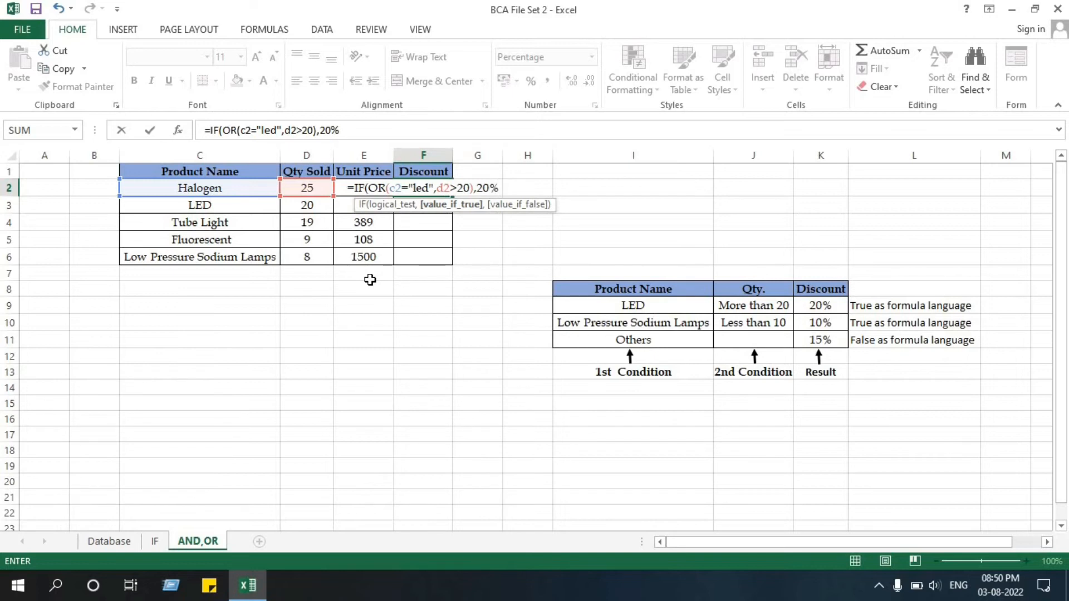
text(,)
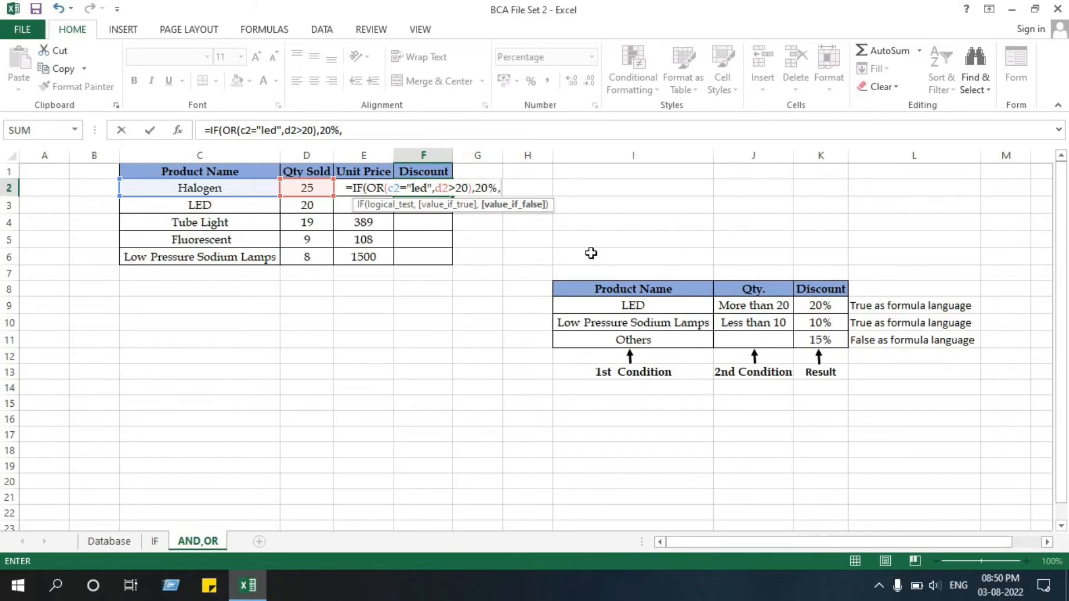
- Nest a second IF with OR as the false value in F2, with c2="low pressure sodium lamps" as its first condition
text(if)
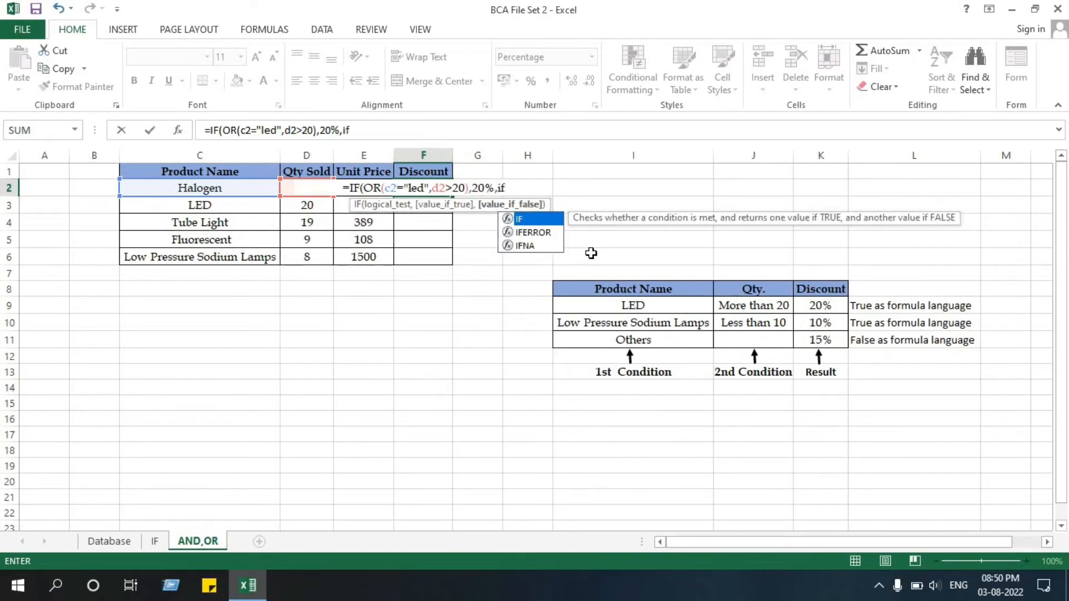
key(Tab)
text(or)
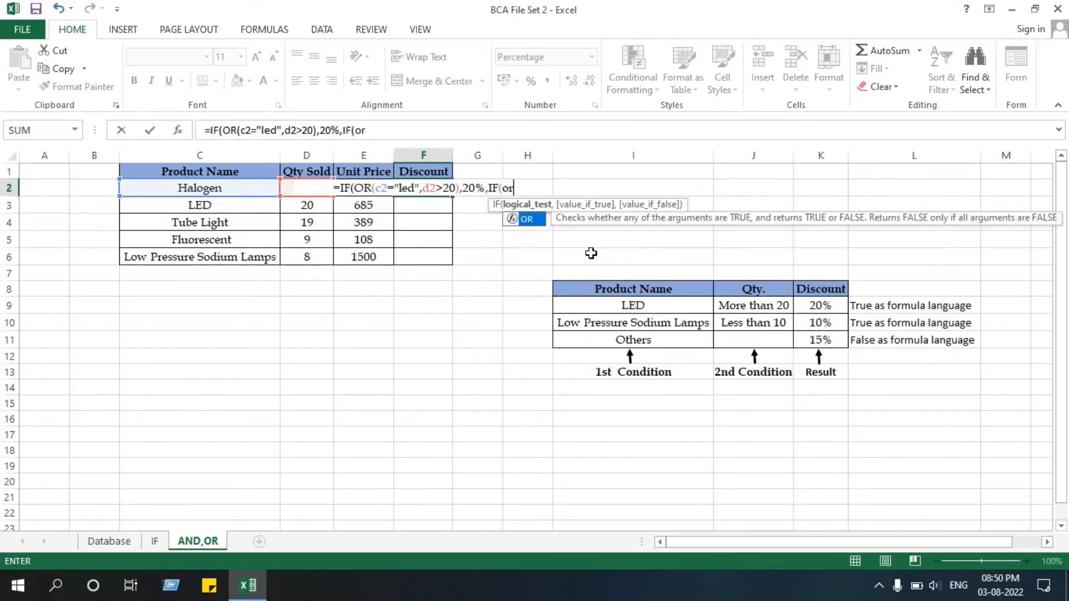
key(Tab)
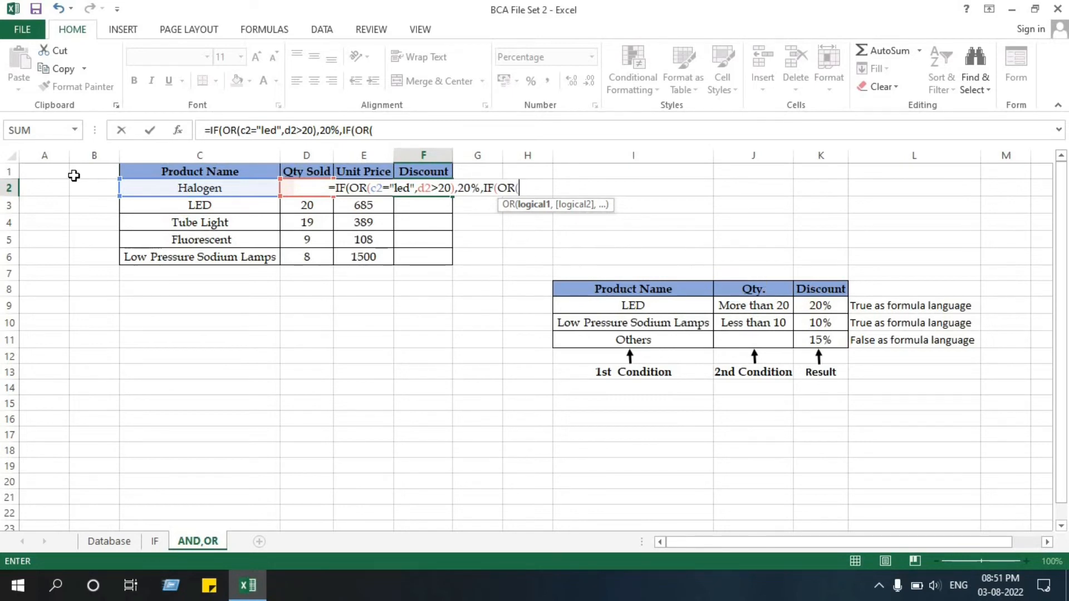
text(c2)
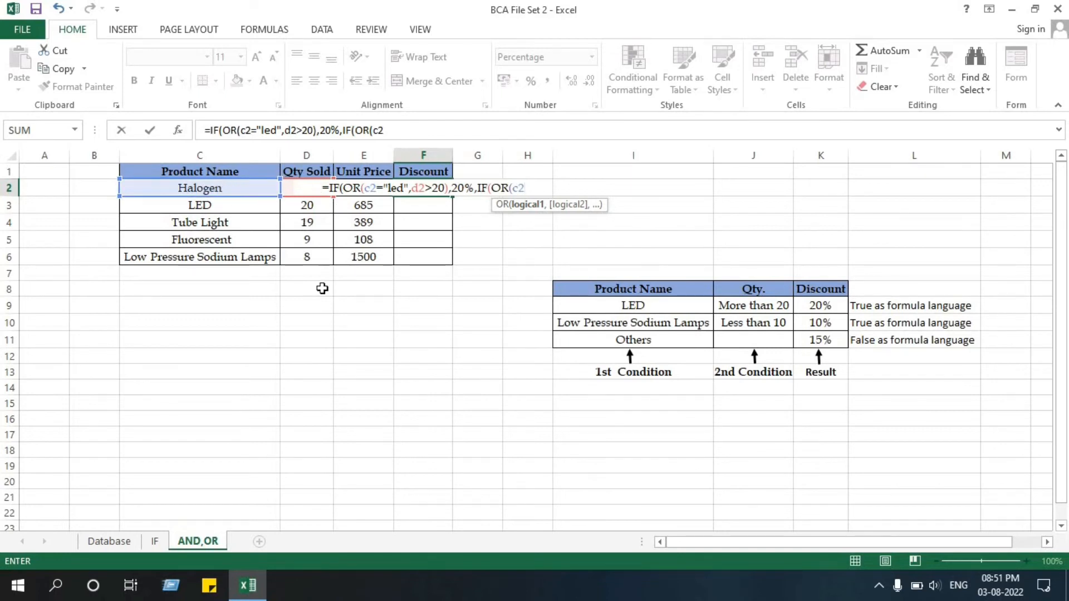
text(=")
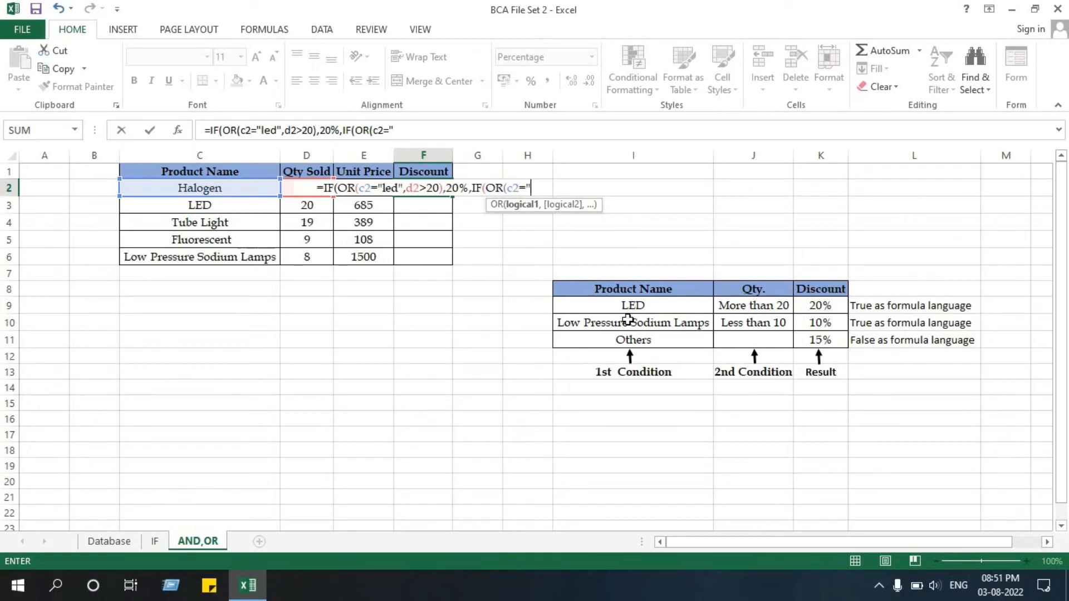
text(low pre)
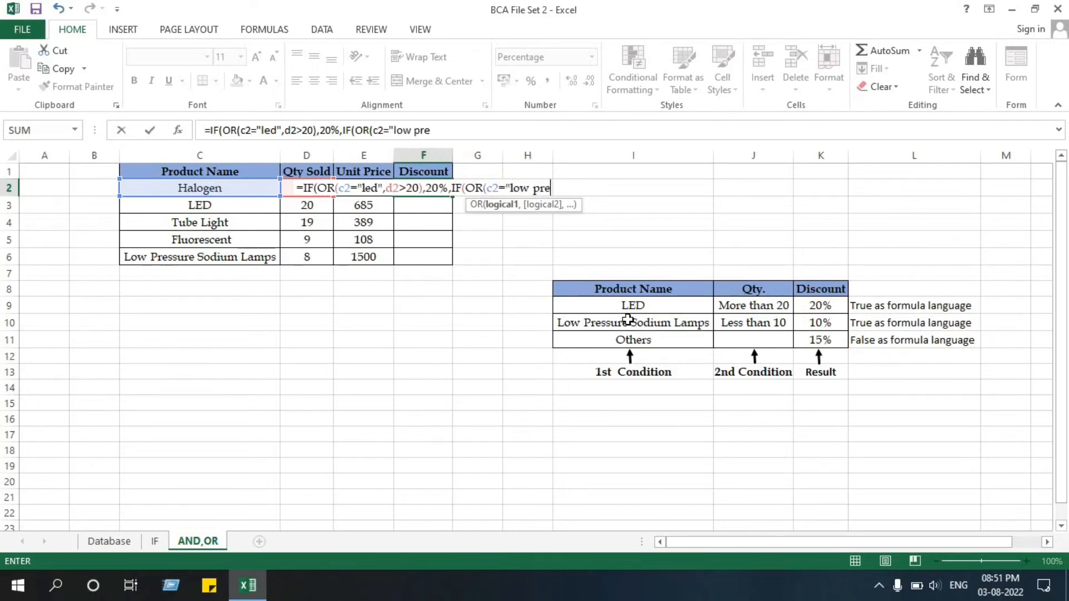
text(ssure so)
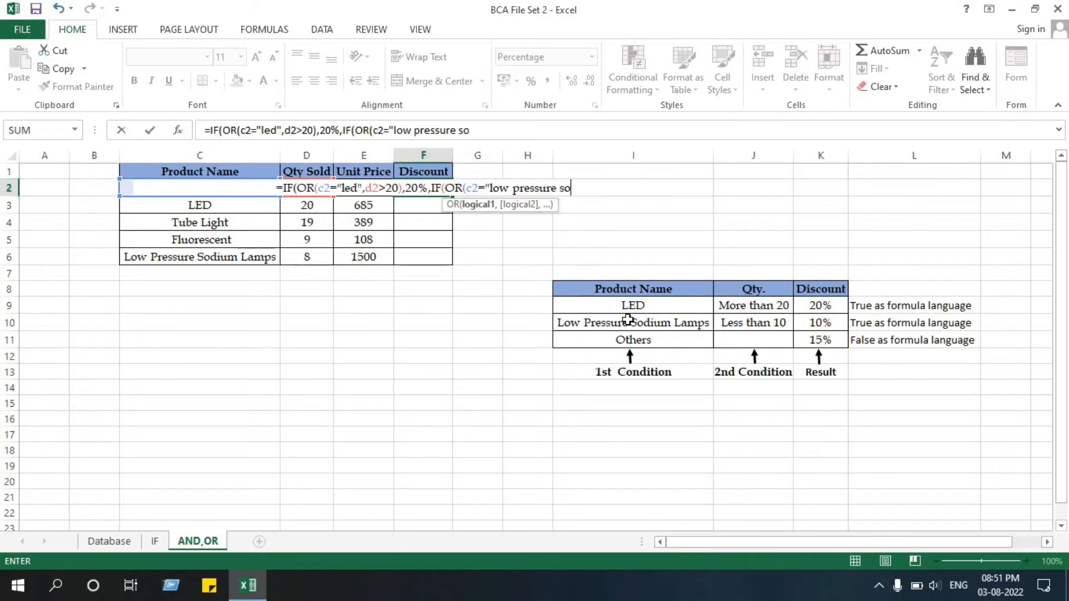
text(dium lamp)
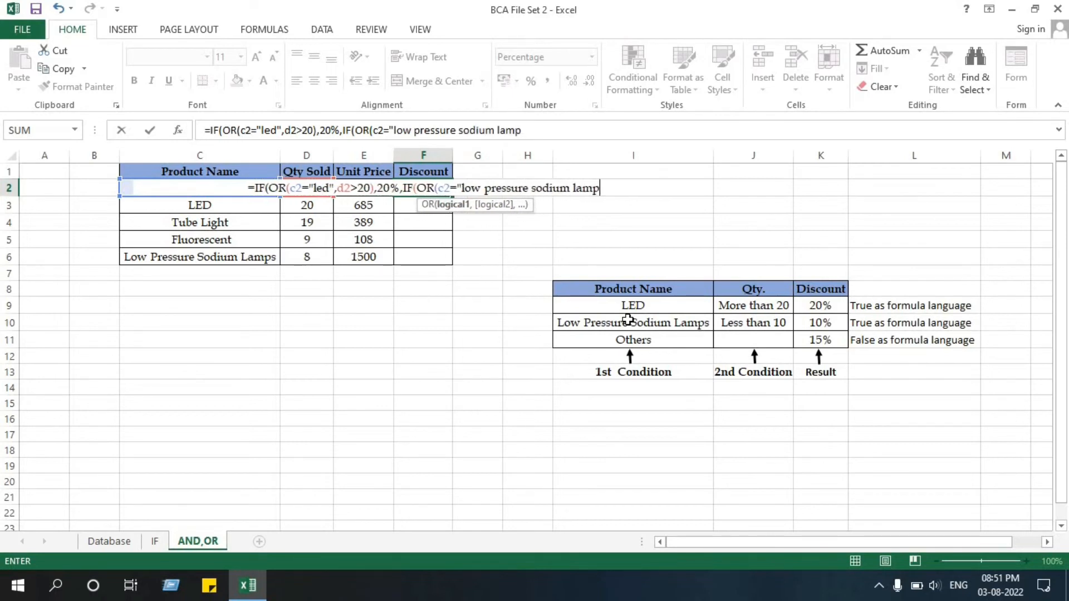
text(s",)
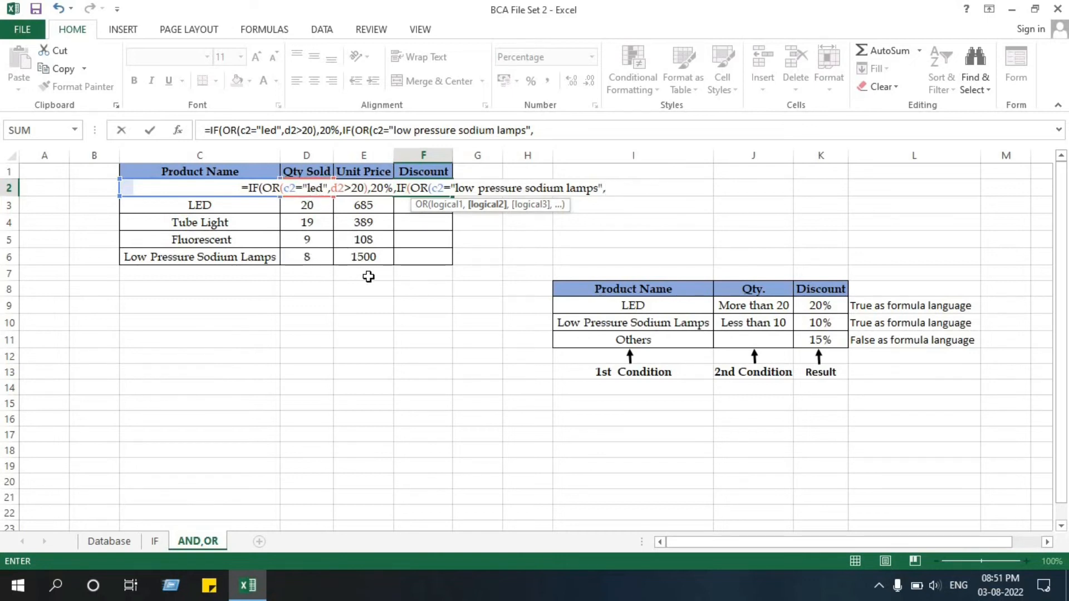
- Add d2<10 as the second condition of the nested OR test in F2 and close the test
text(d2)
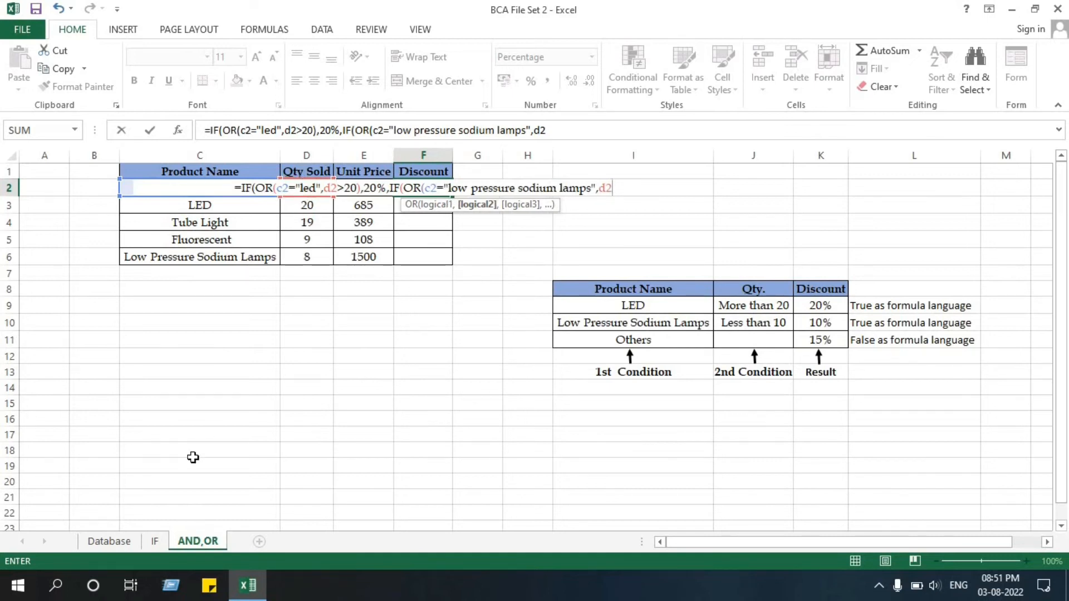
text(>)
key(BackSpace)
text(<)
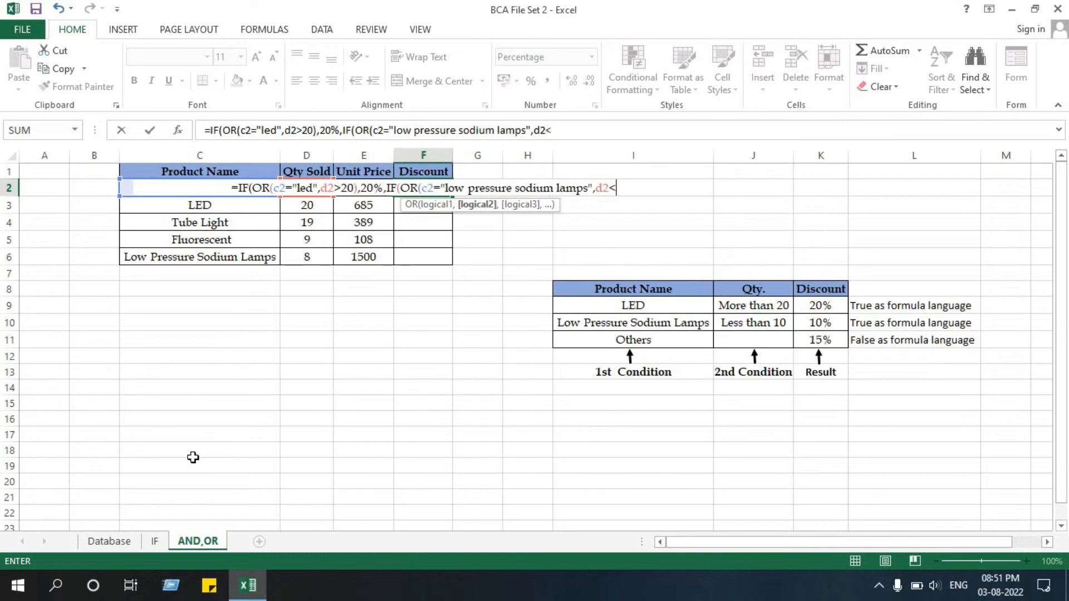
text(10)
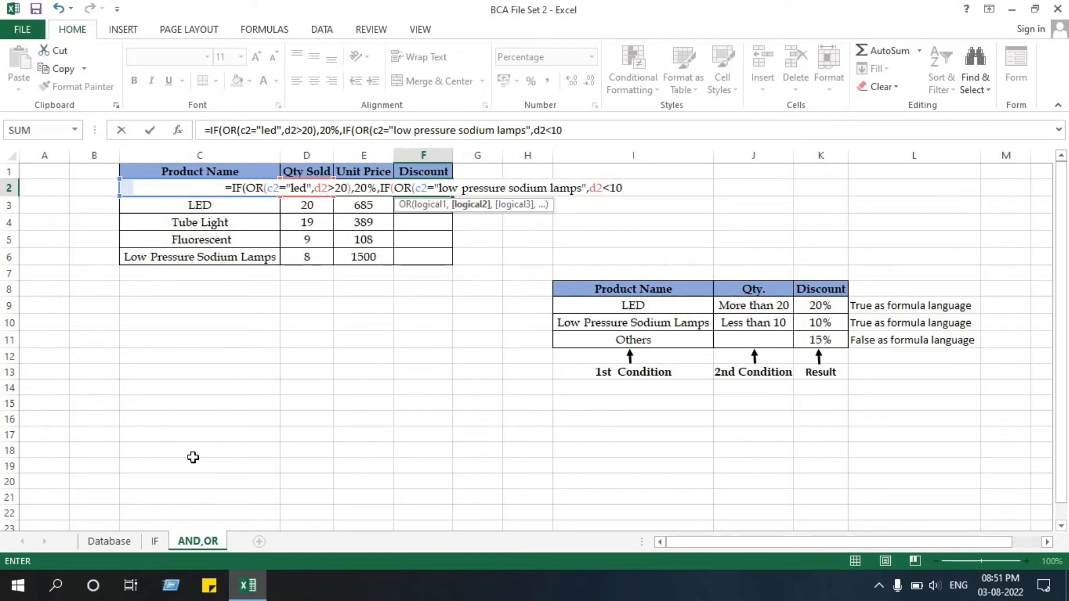
text())
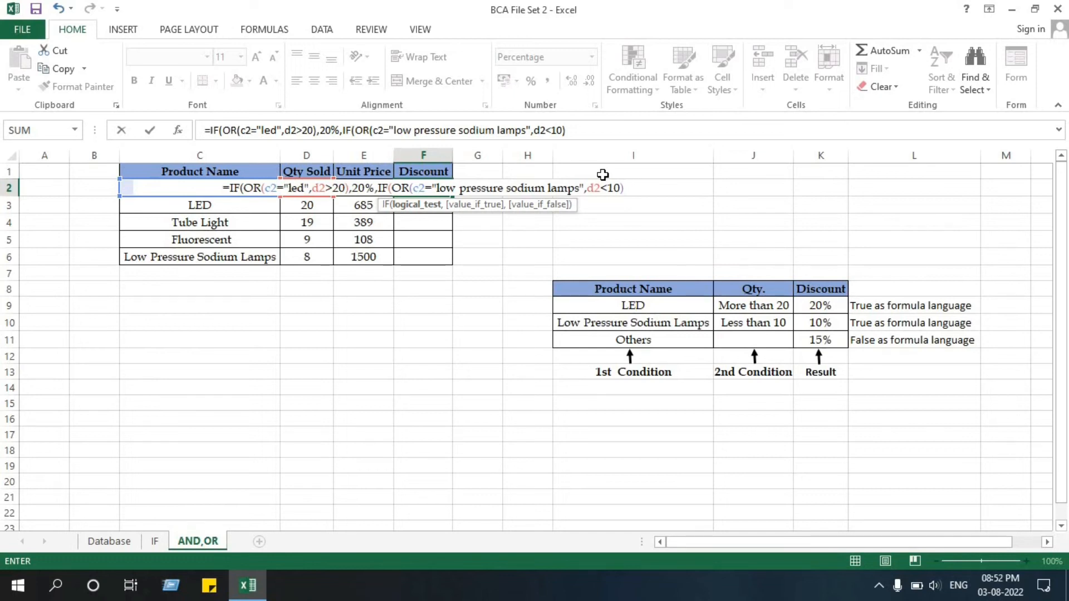
- Set the nested IF in the F2 formula to return 10% when true and 15% when false
text(,)
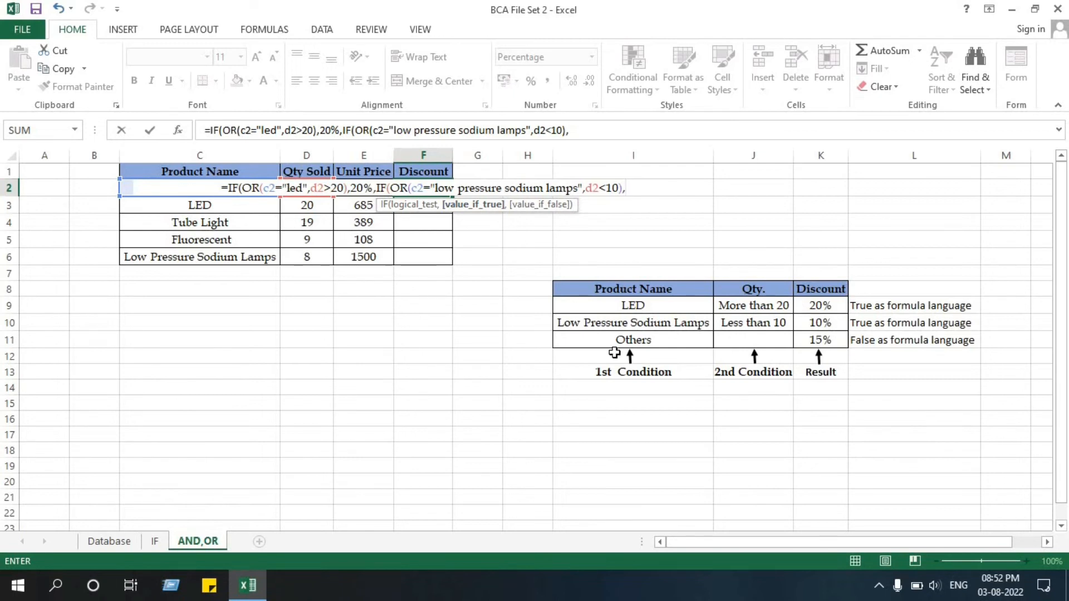
text(10)
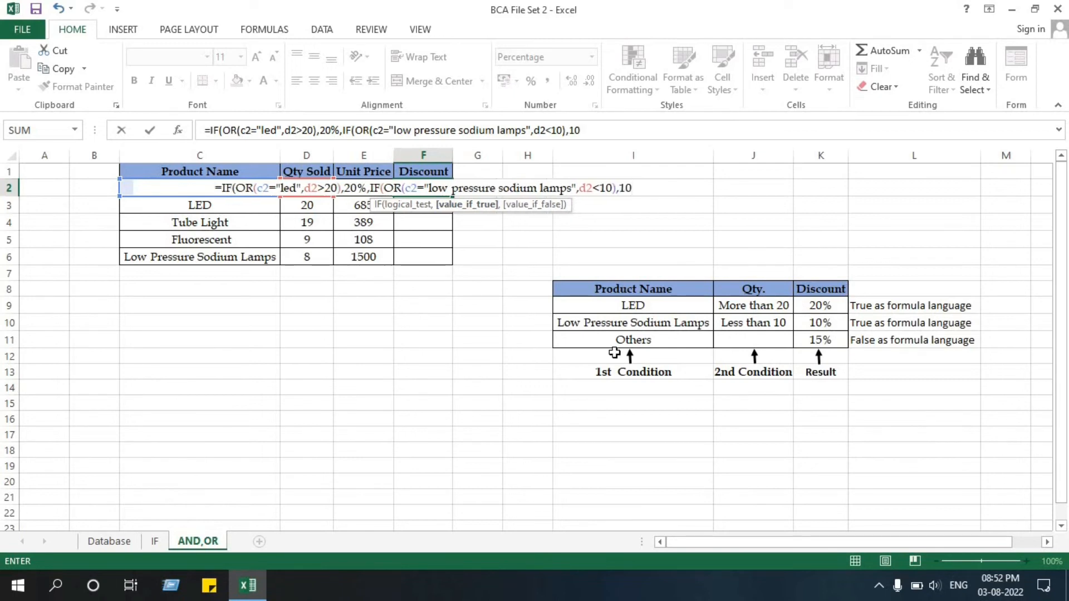
text(%)
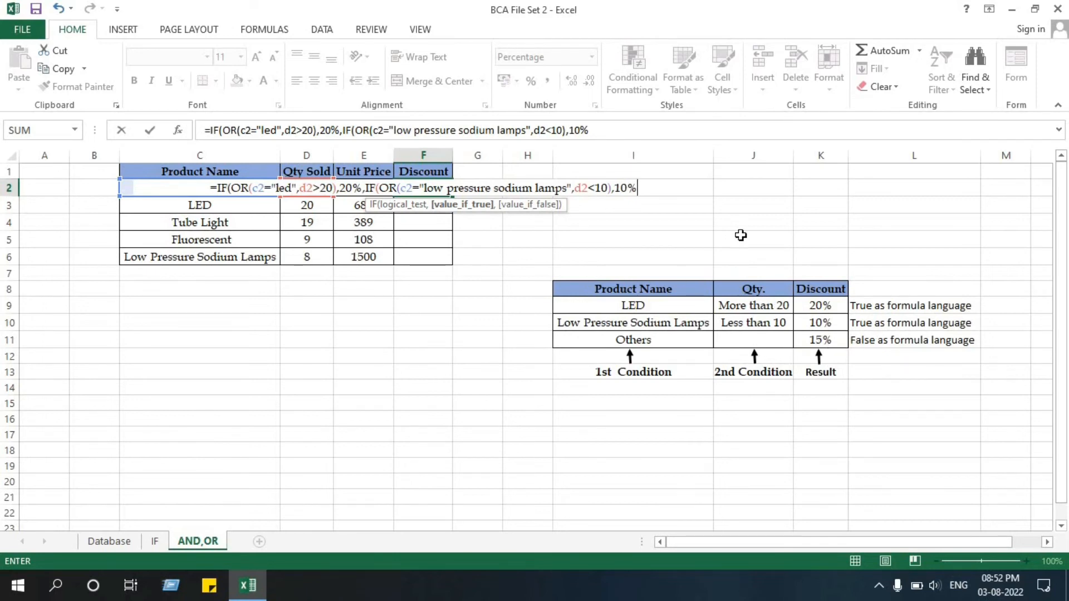
text(,)
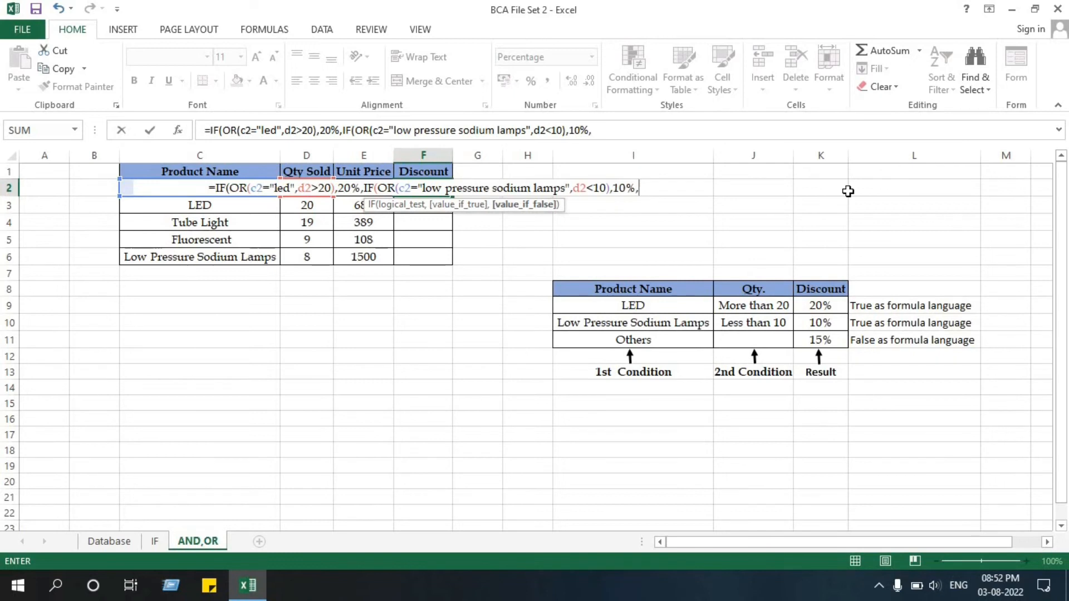
text(15)
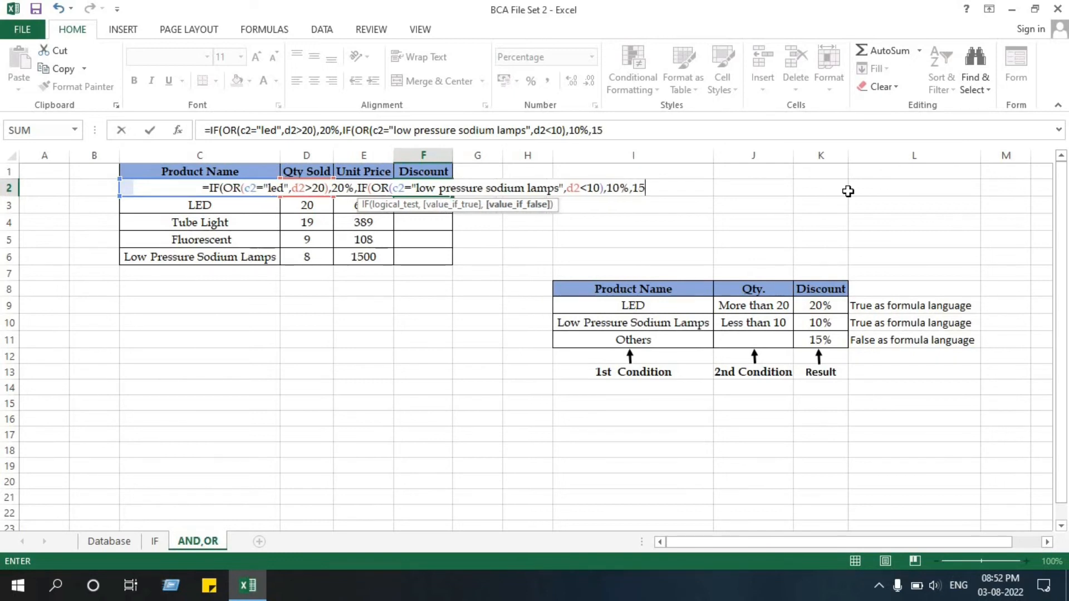
text(%)
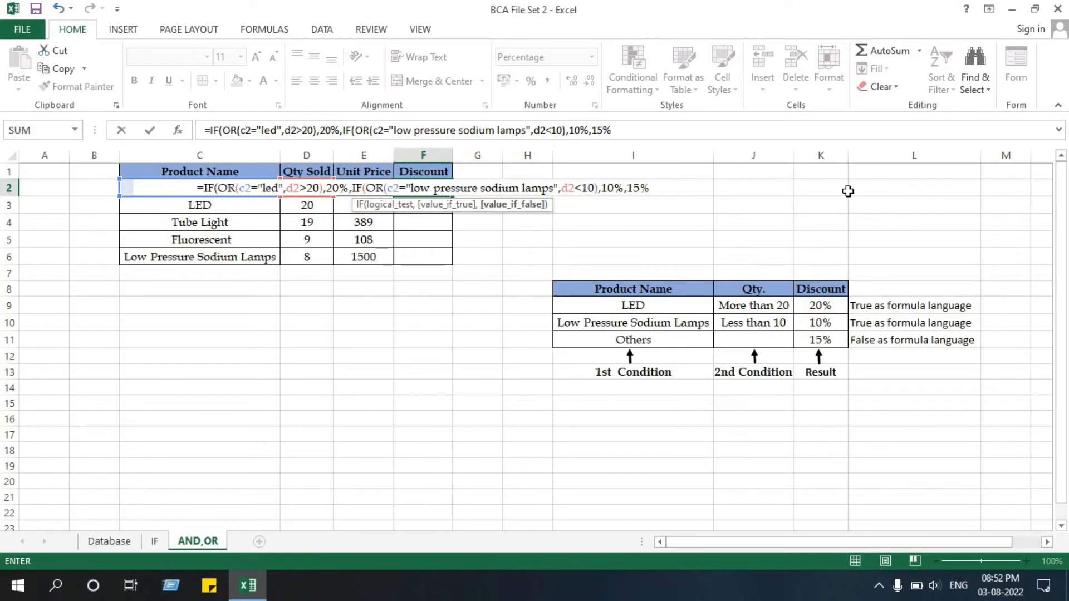
- Close and enter the F2 formula, and copy it down the Discount column through F6
text()))
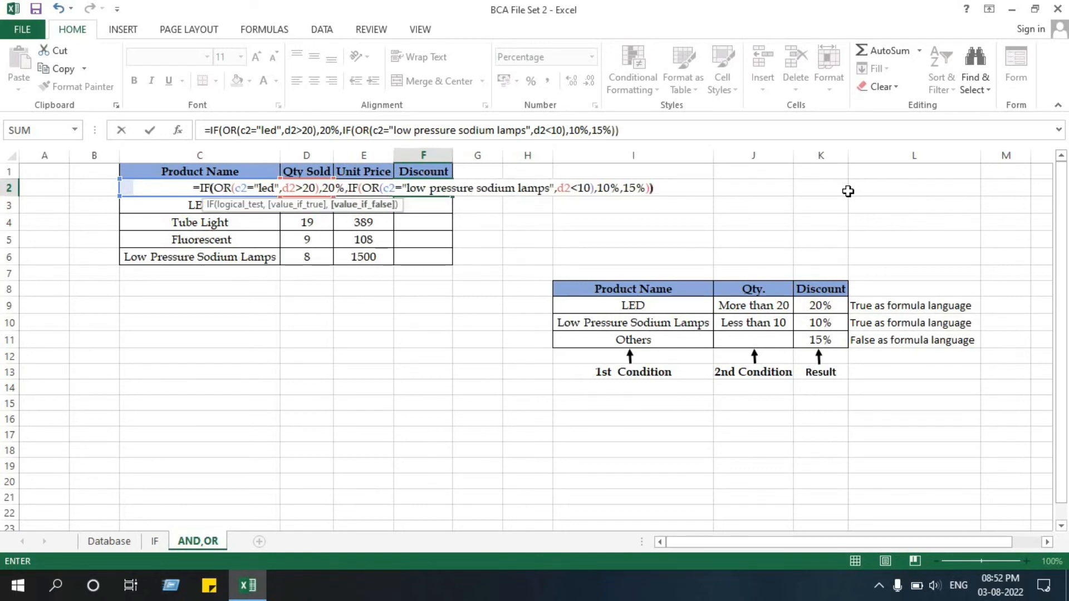
key(Return)
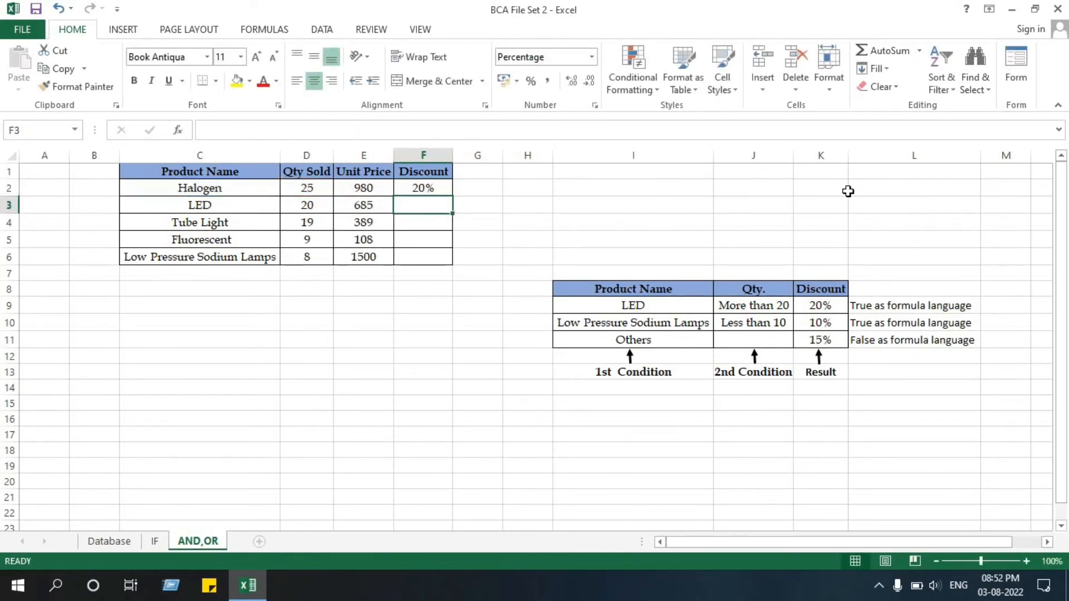
click(433, 187)
double_click(454, 198)
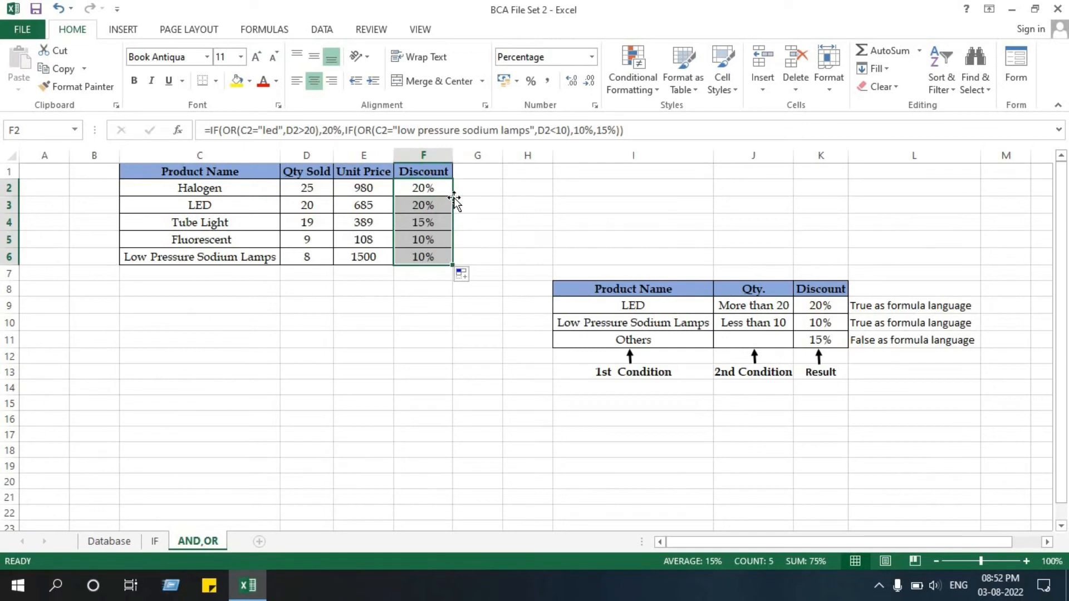
- Check the Halogen and LED discounts against the LED and Others rules in the criteria table
click(635, 305)
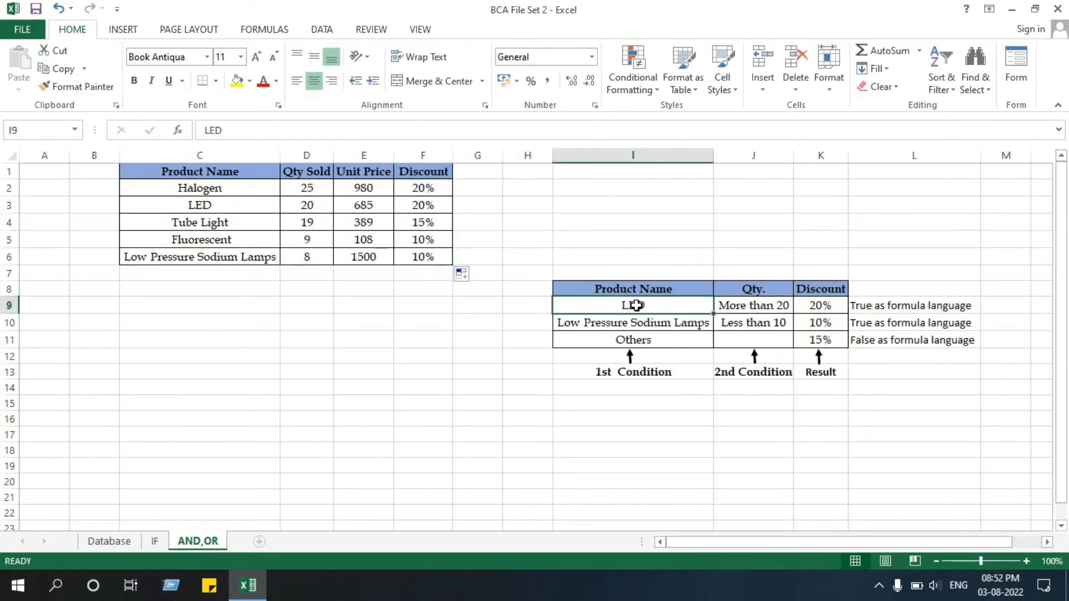
click(748, 307)
click(825, 304)
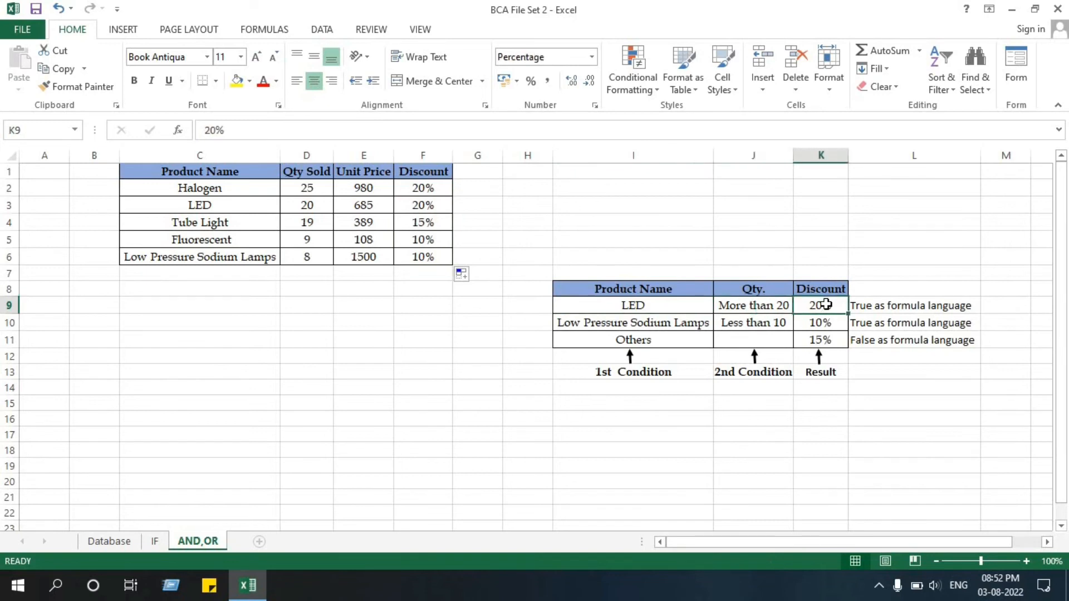
click(816, 349)
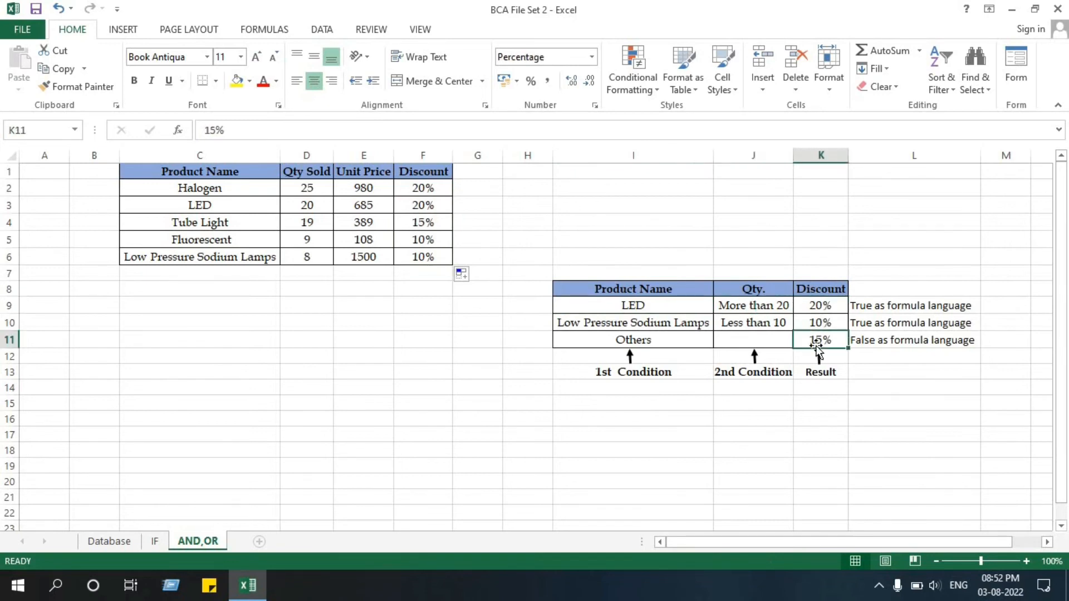
click(440, 184)
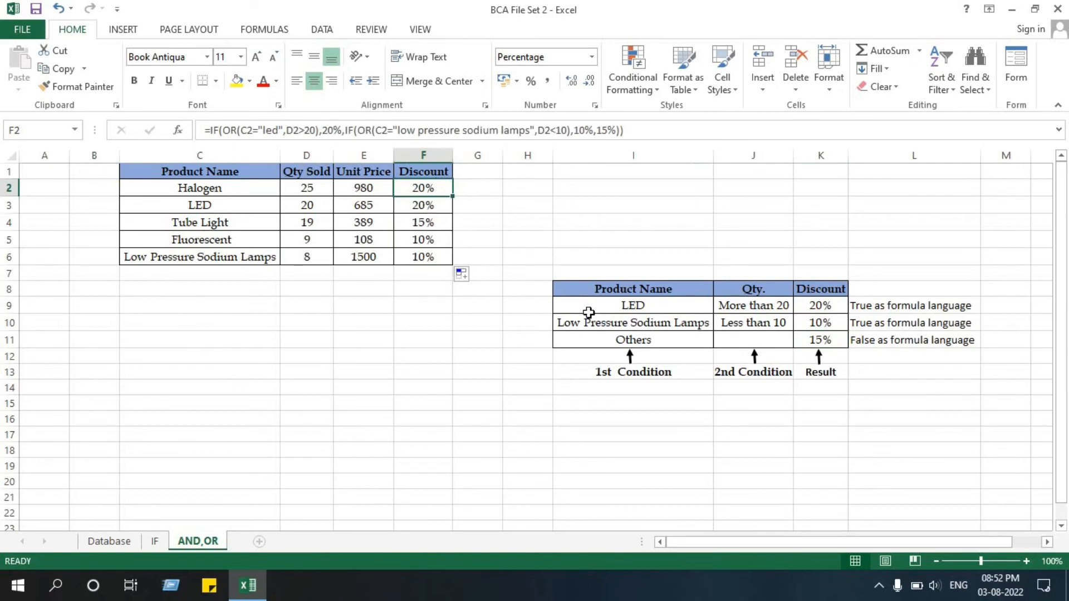
click(652, 310)
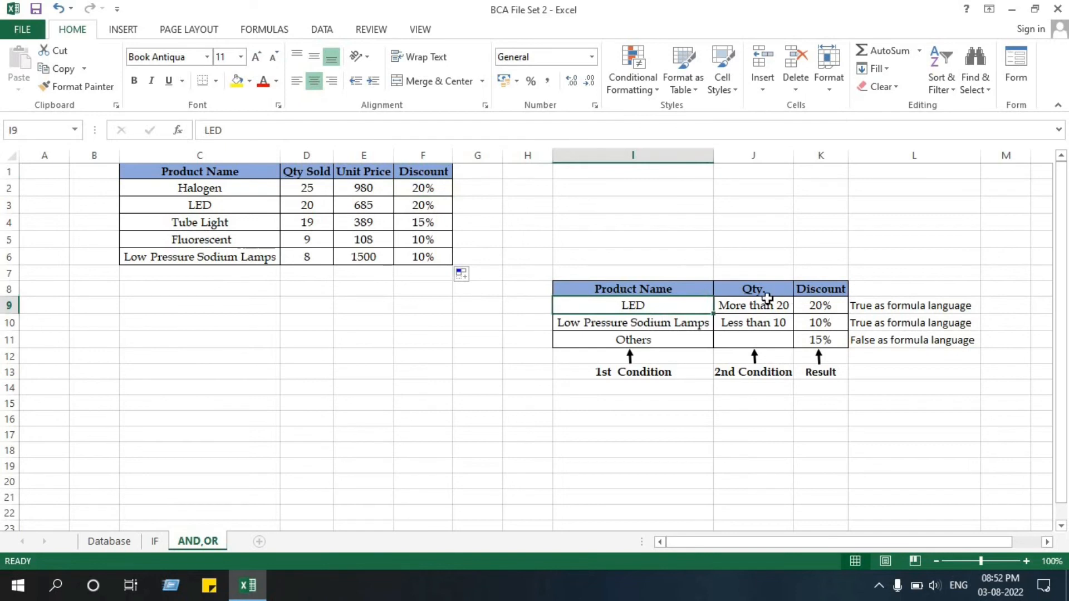
click(749, 304)
click(684, 304)
click(819, 303)
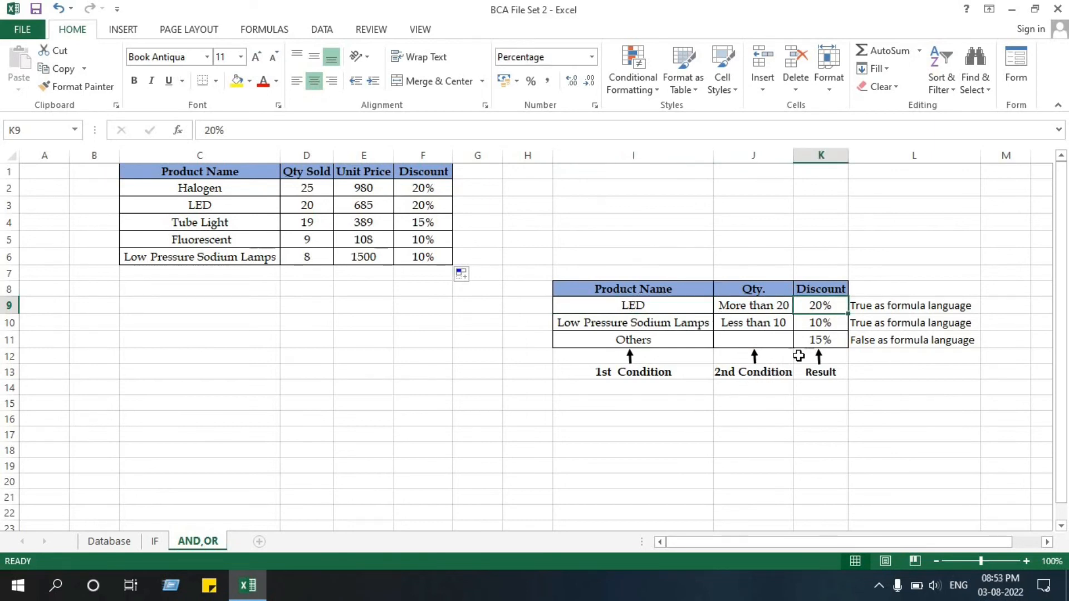
click(822, 337)
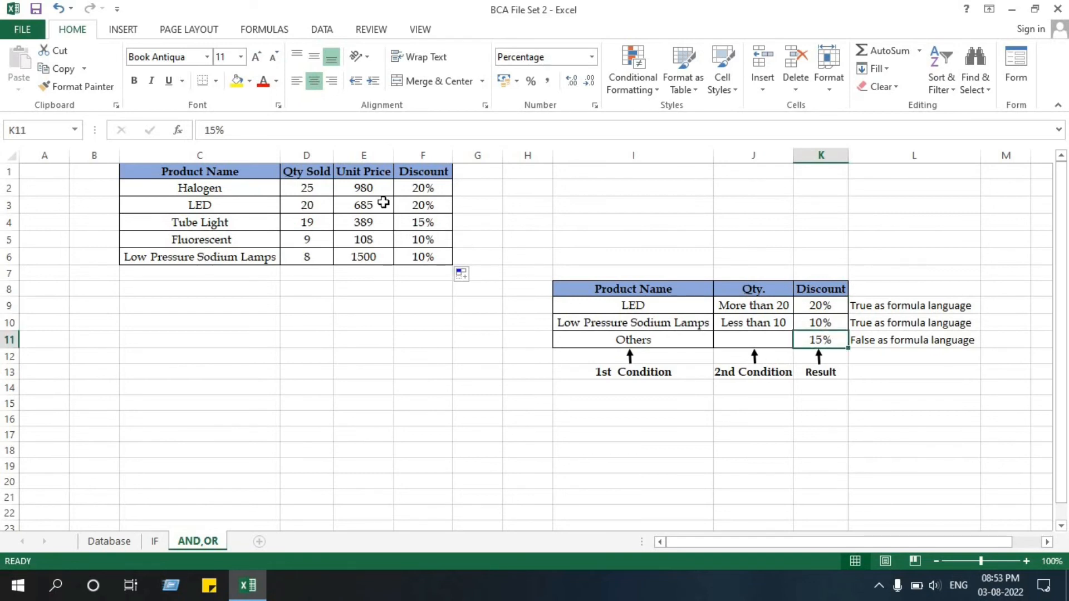
click(308, 203)
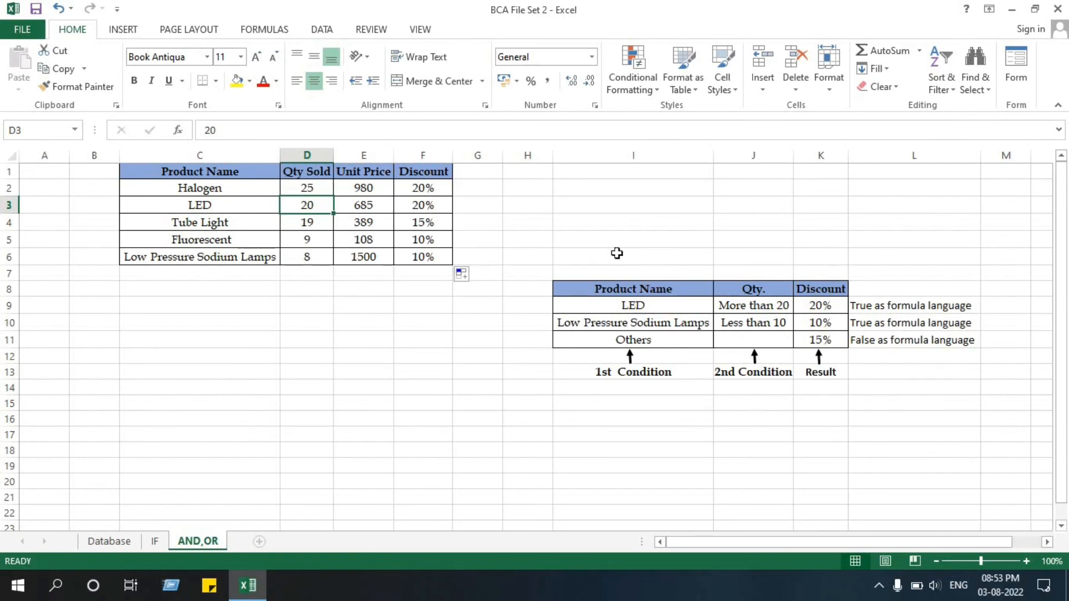
click(426, 205)
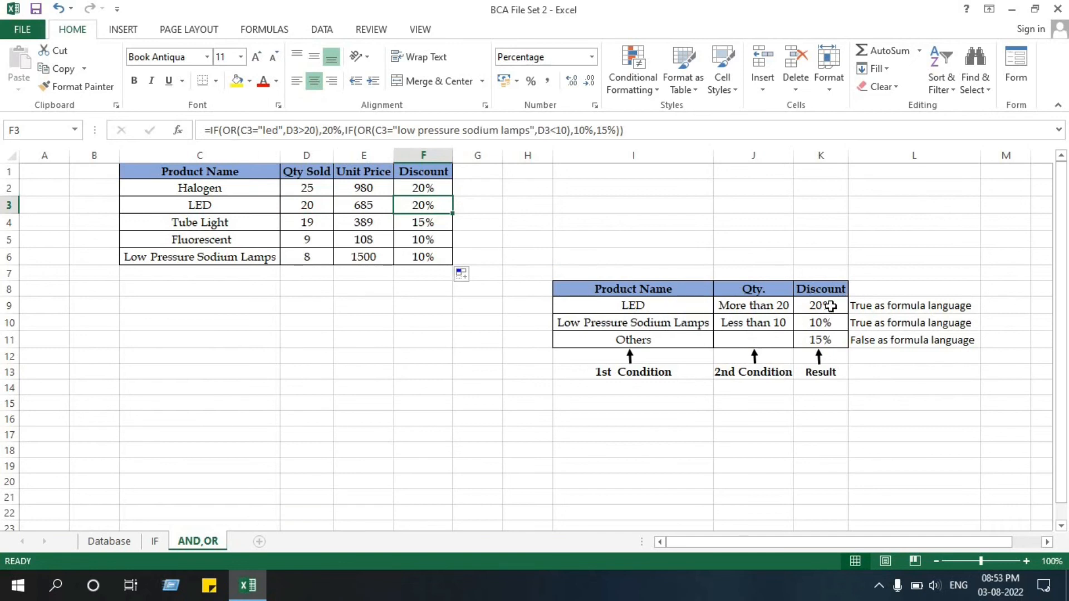
click(830, 307)
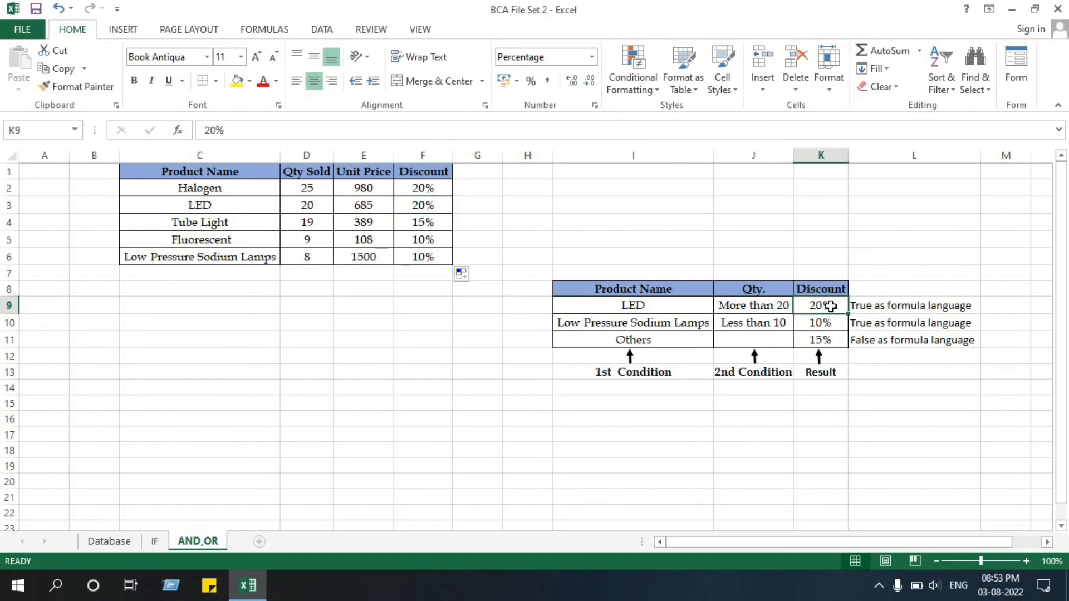
click(826, 344)
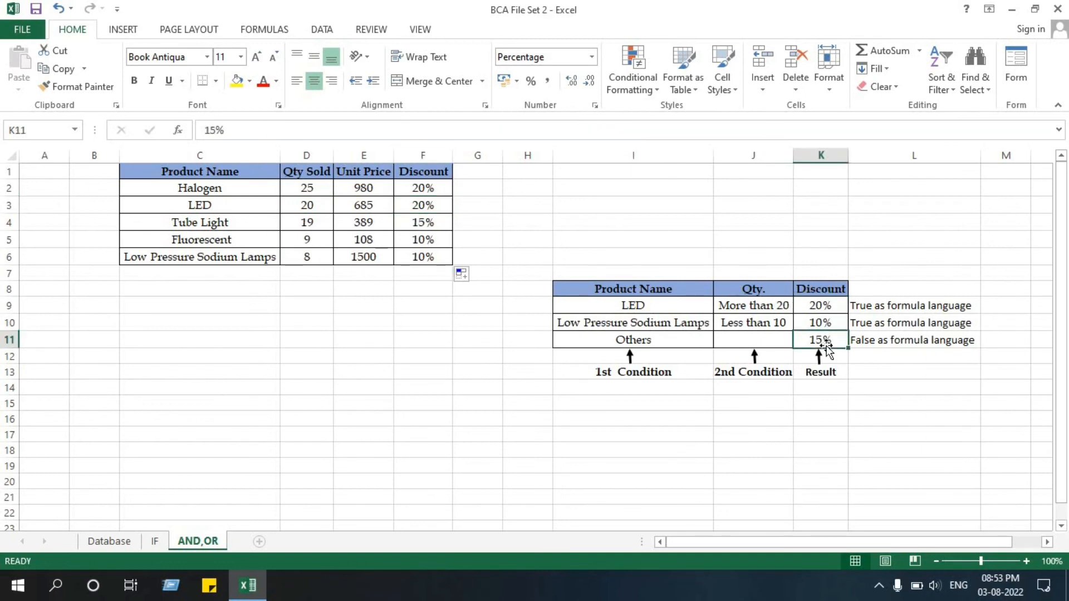
- Compare the Low Pressure Sodium Lamps row's product, quantity and discount formula with its rule in the criteria table
click(295, 255)
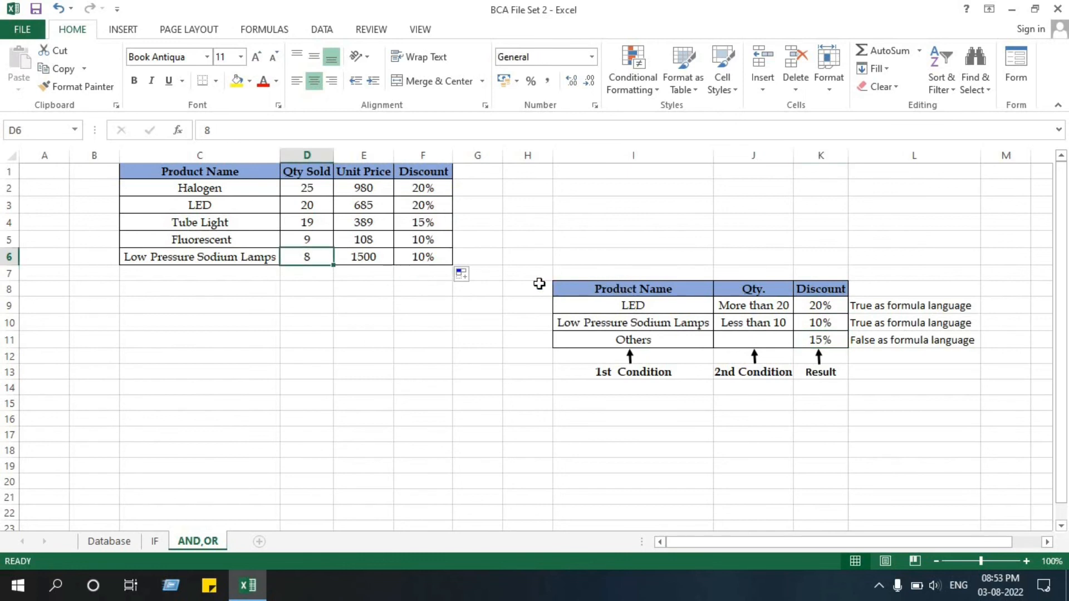
click(614, 326)
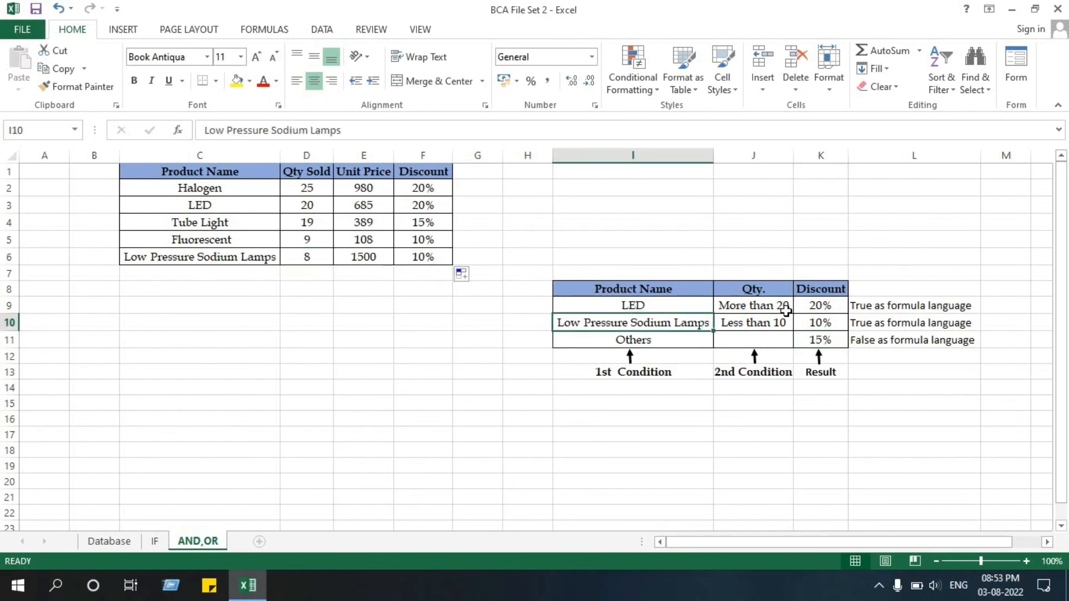
click(765, 326)
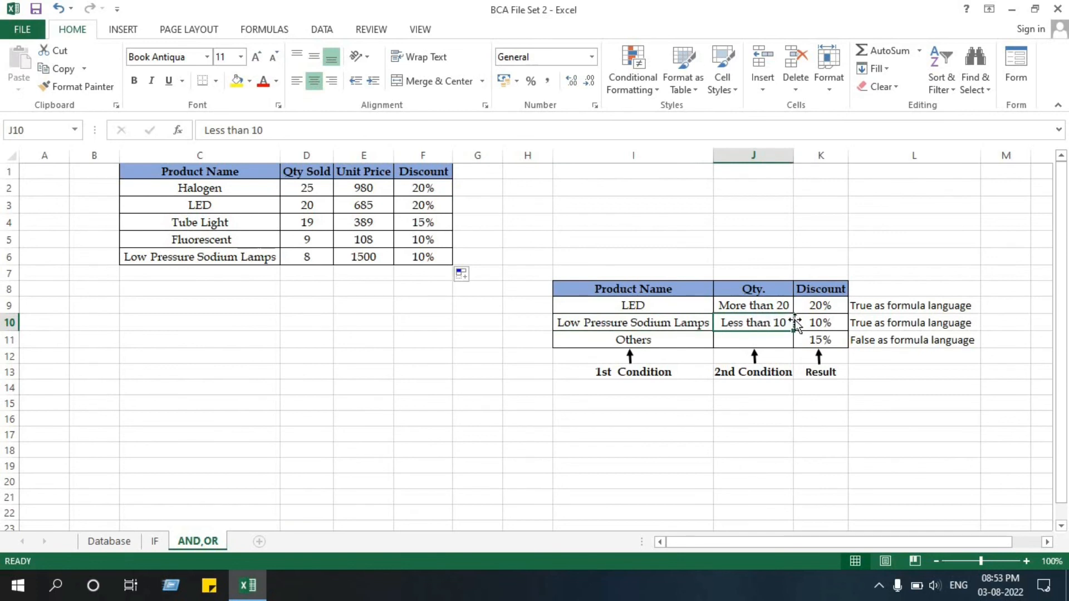
click(807, 319)
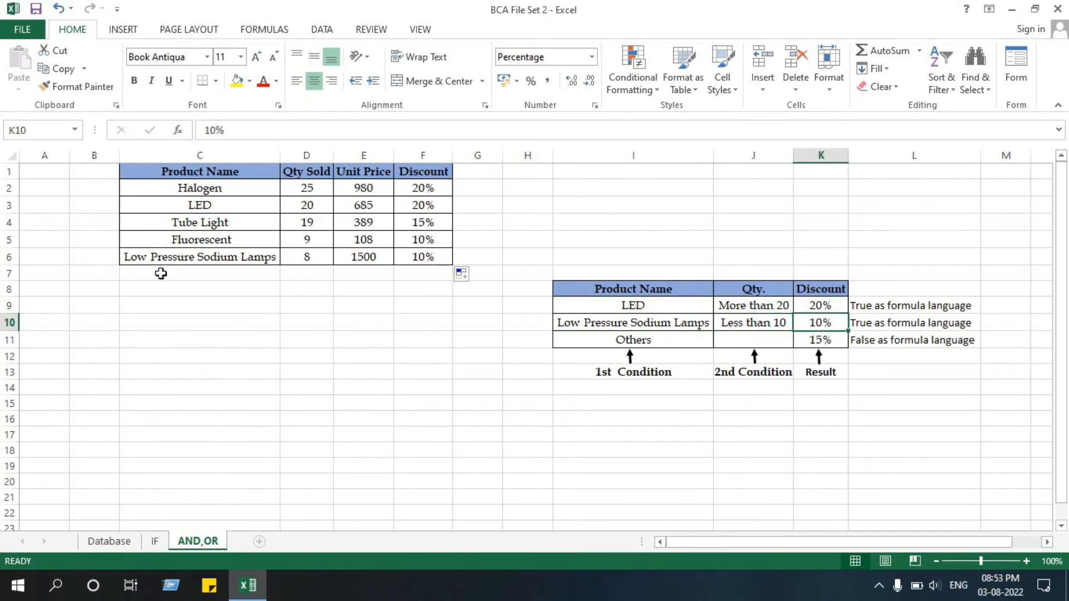
click(206, 256)
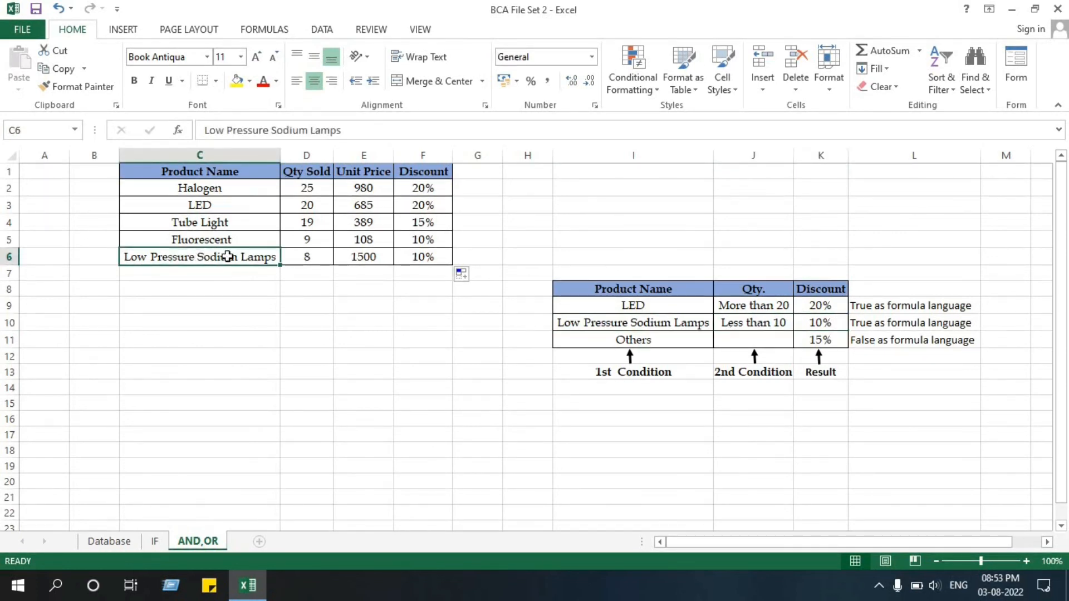
click(306, 258)
text(8)
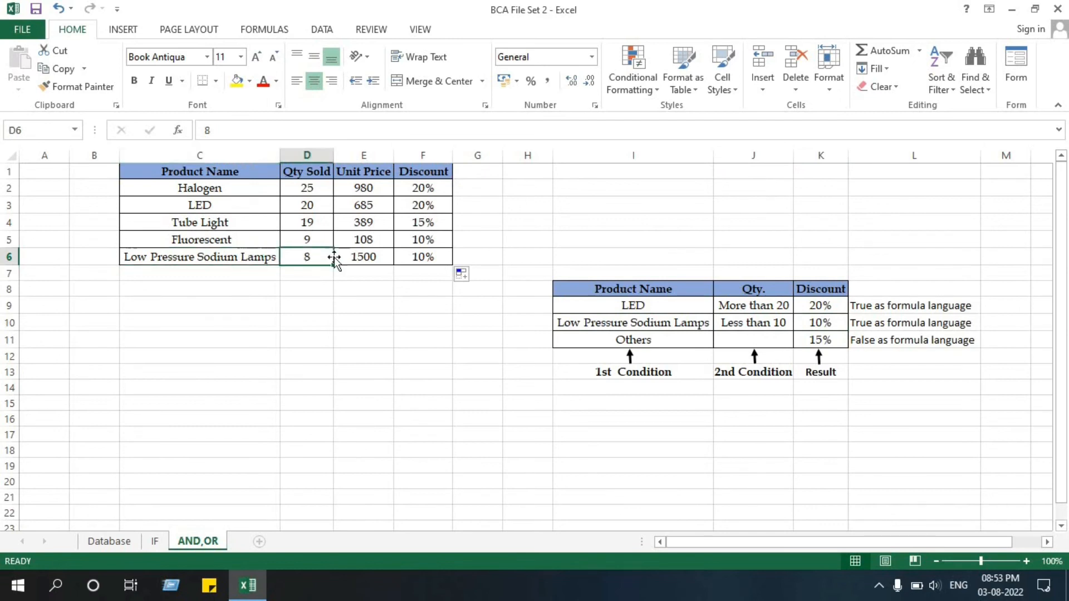
click(434, 258)
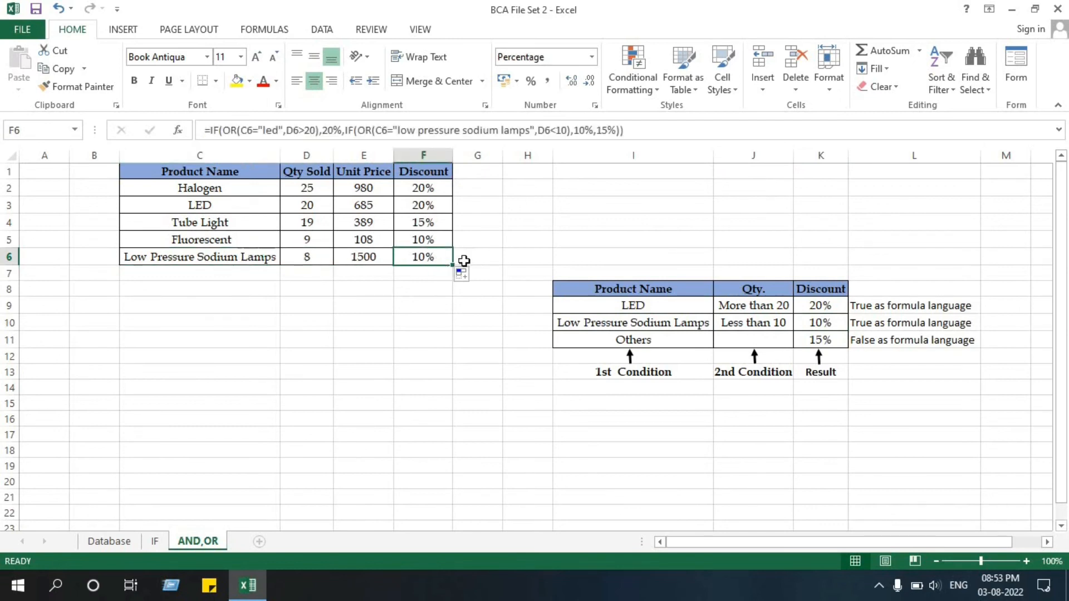
- Examine the quantities and discounts of the Fluorescent and Tube Light rows against the criteria table
click(428, 236)
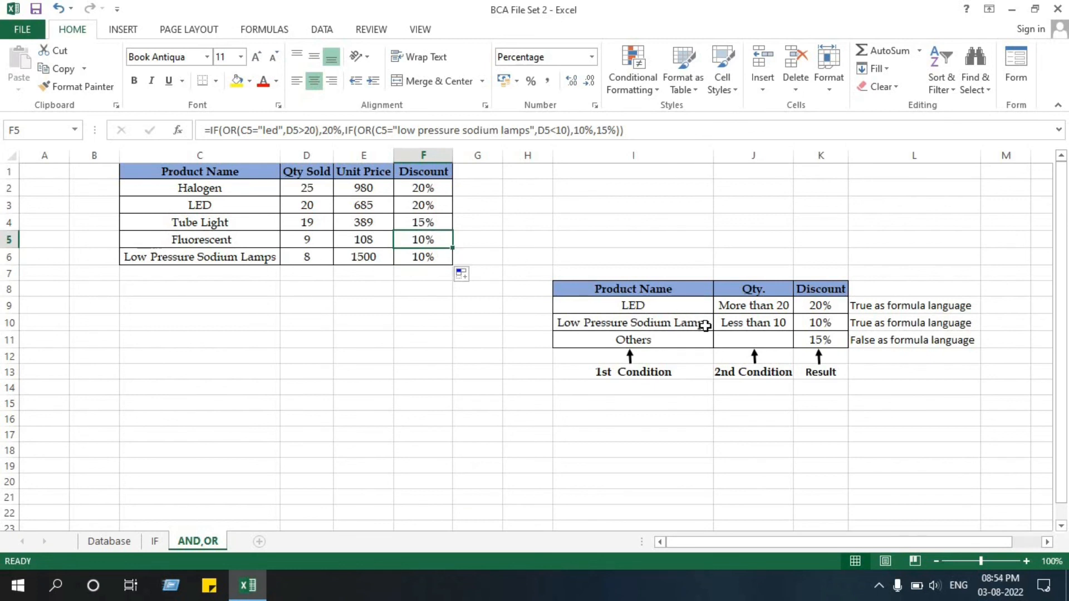
click(301, 240)
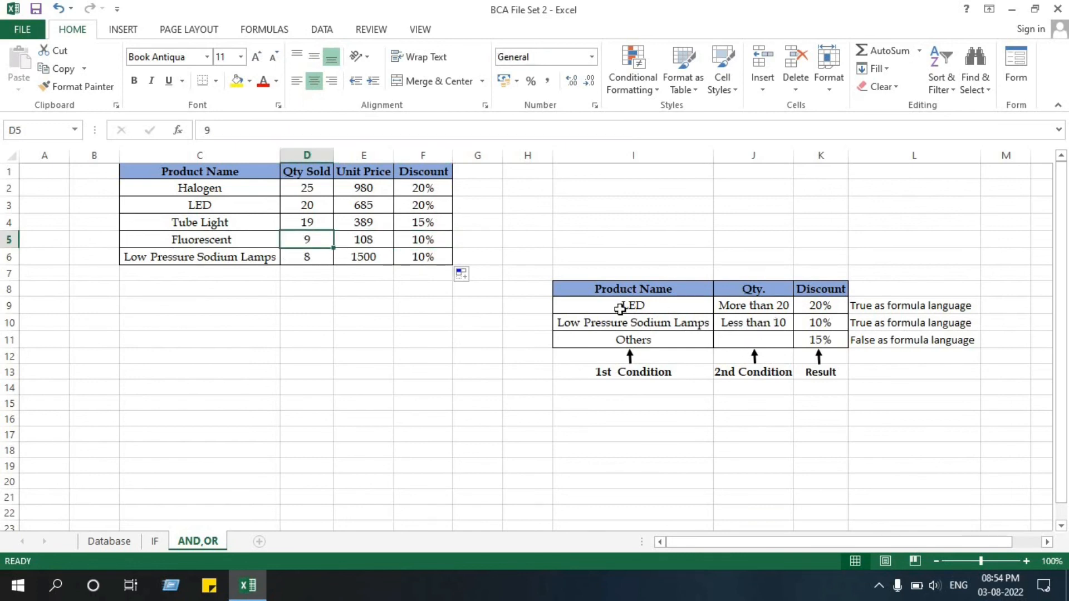
click(422, 245)
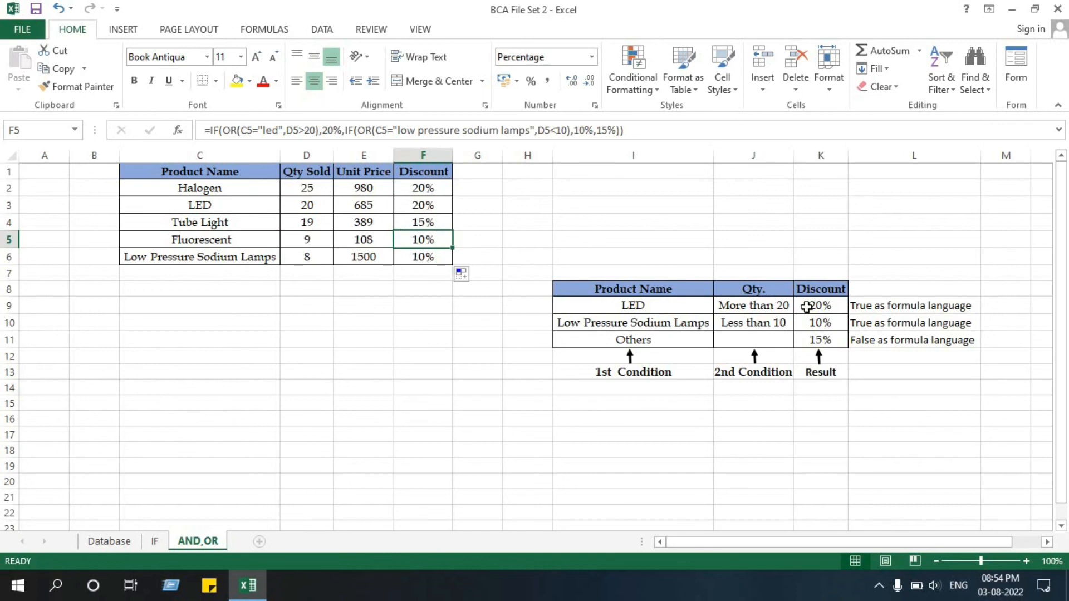
click(825, 309)
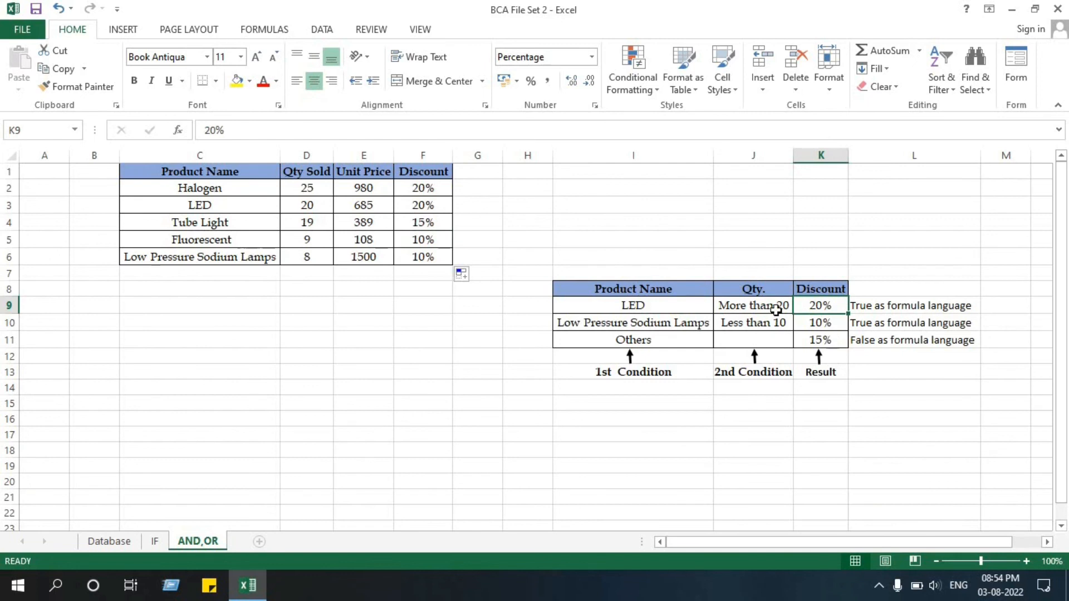
click(300, 224)
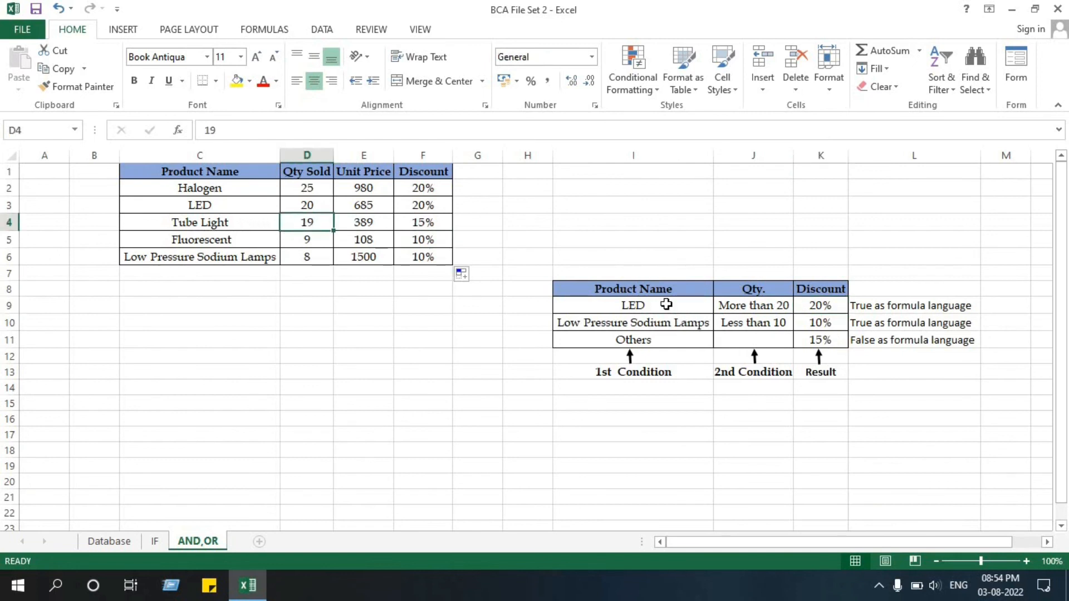
click(231, 225)
click(306, 224)
click(761, 309)
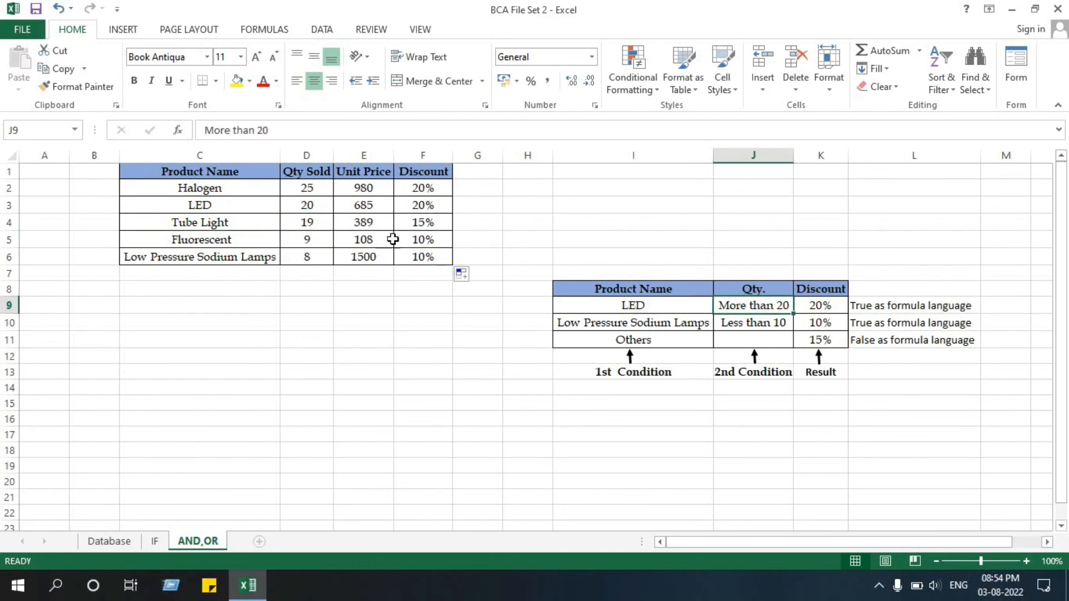
click(307, 226)
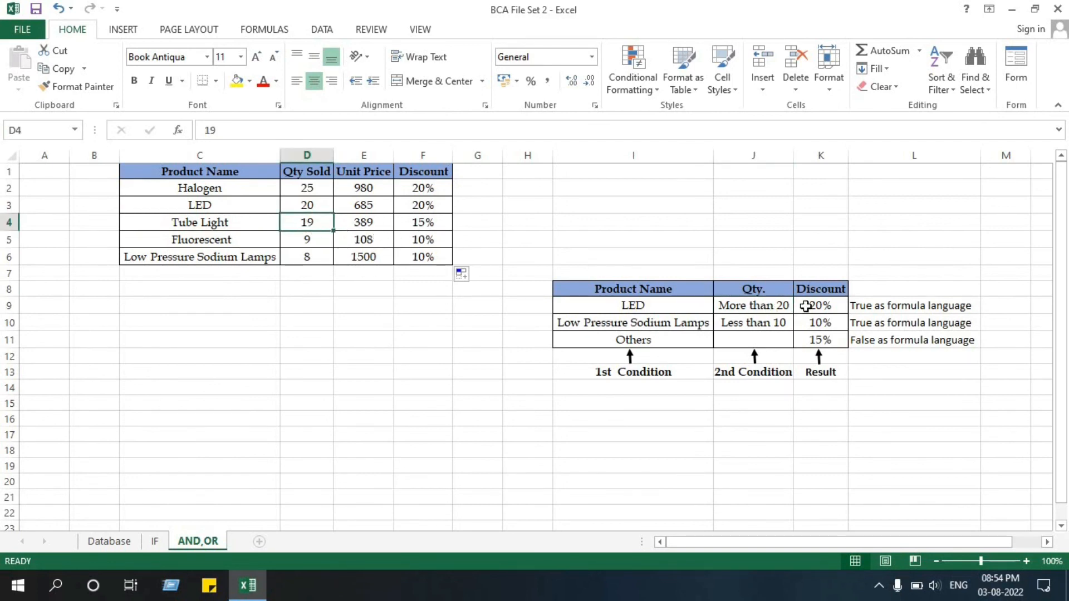
click(815, 343)
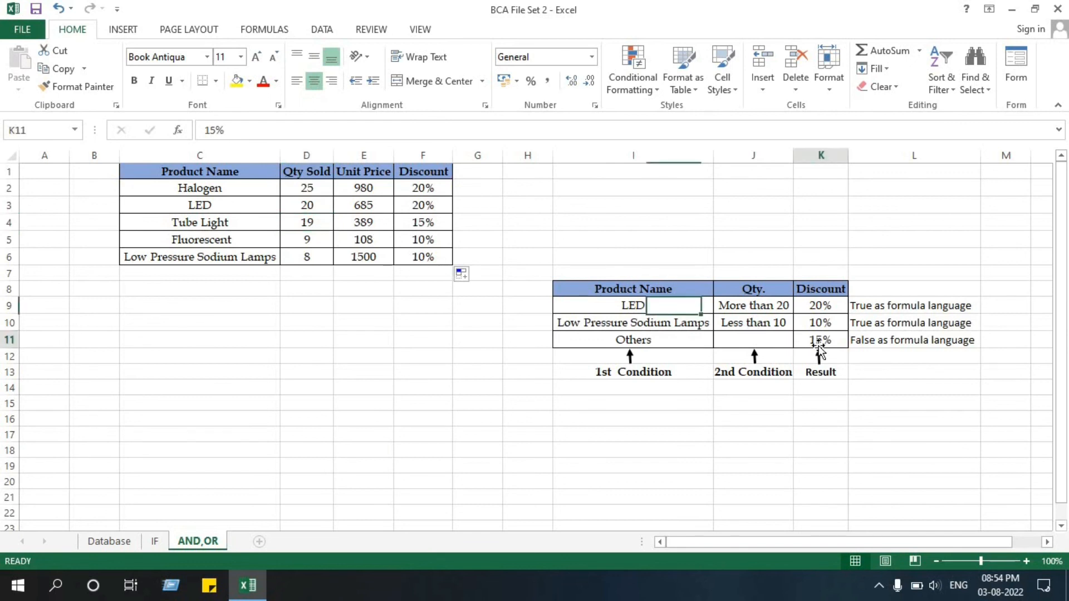
- Replace the LED product name in C3 with Tube Light and inspect the discount formula in F3
click(327, 210)
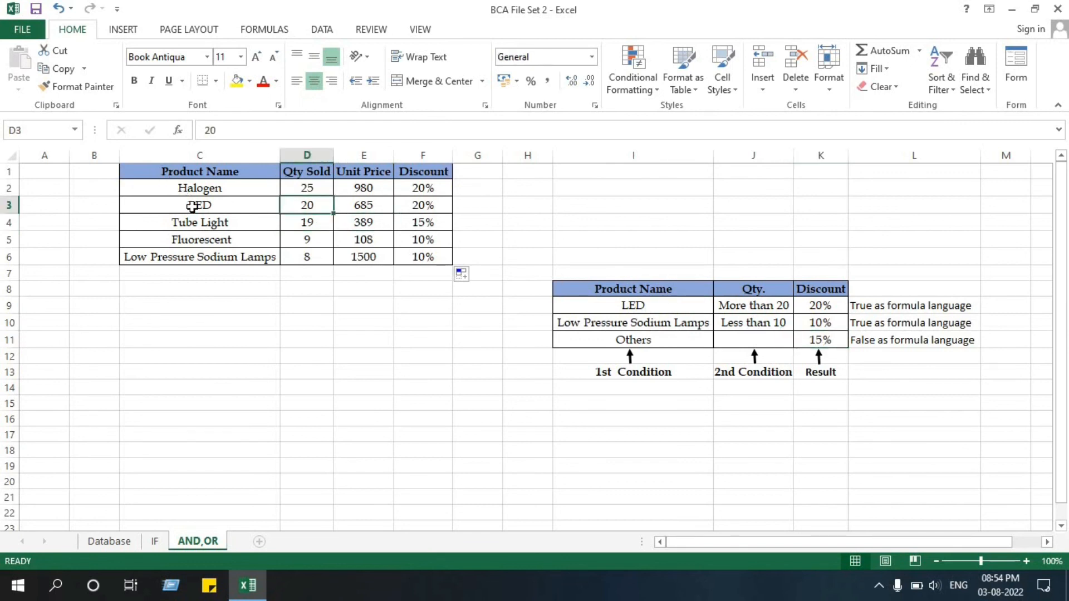
click(197, 222)
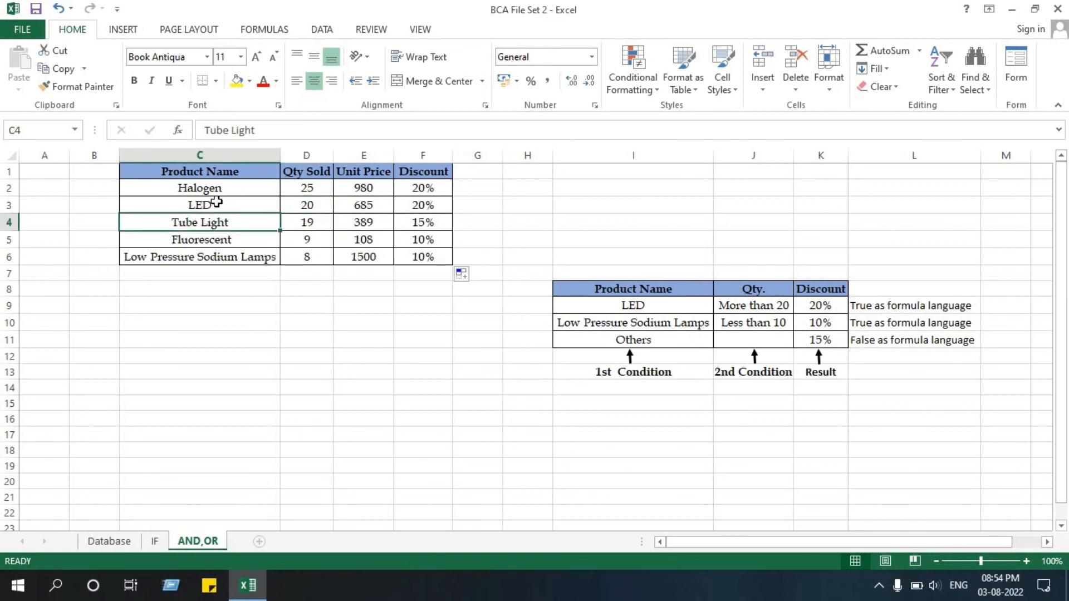
click(216, 203)
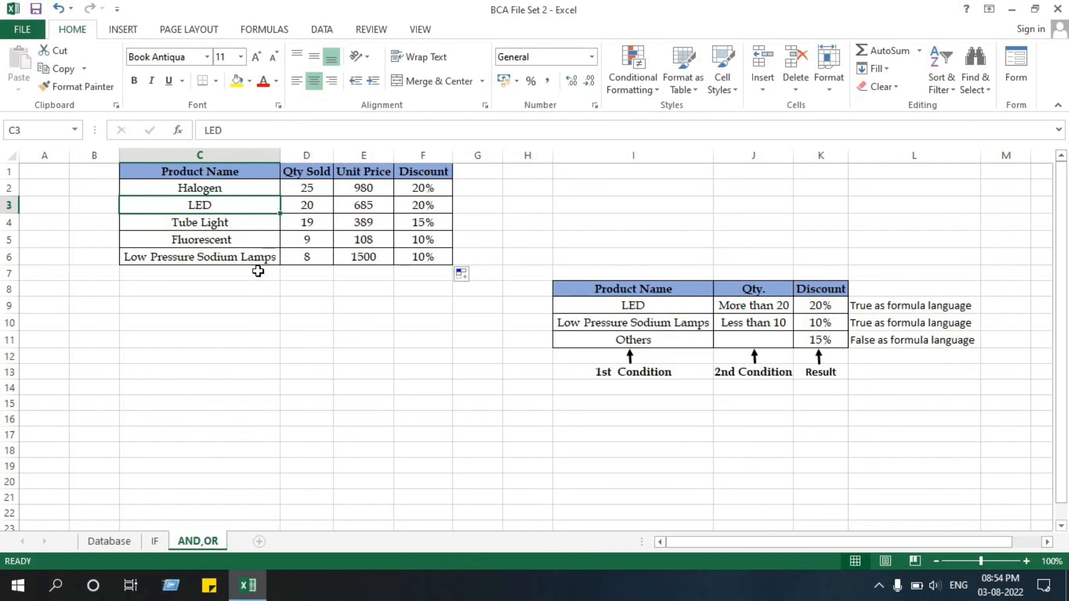
text(tube Light)
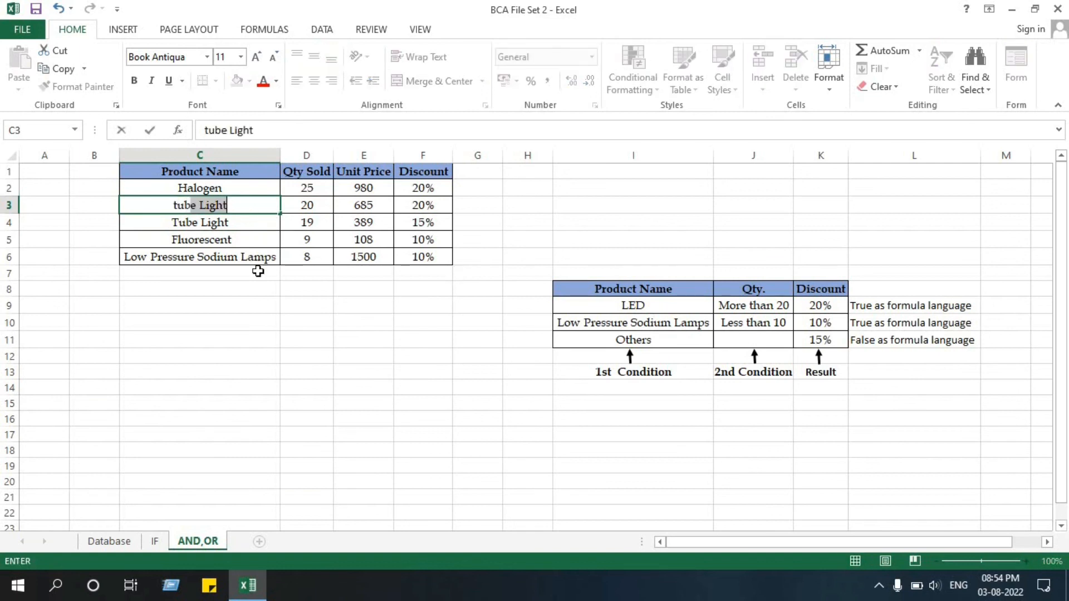
key(Return)
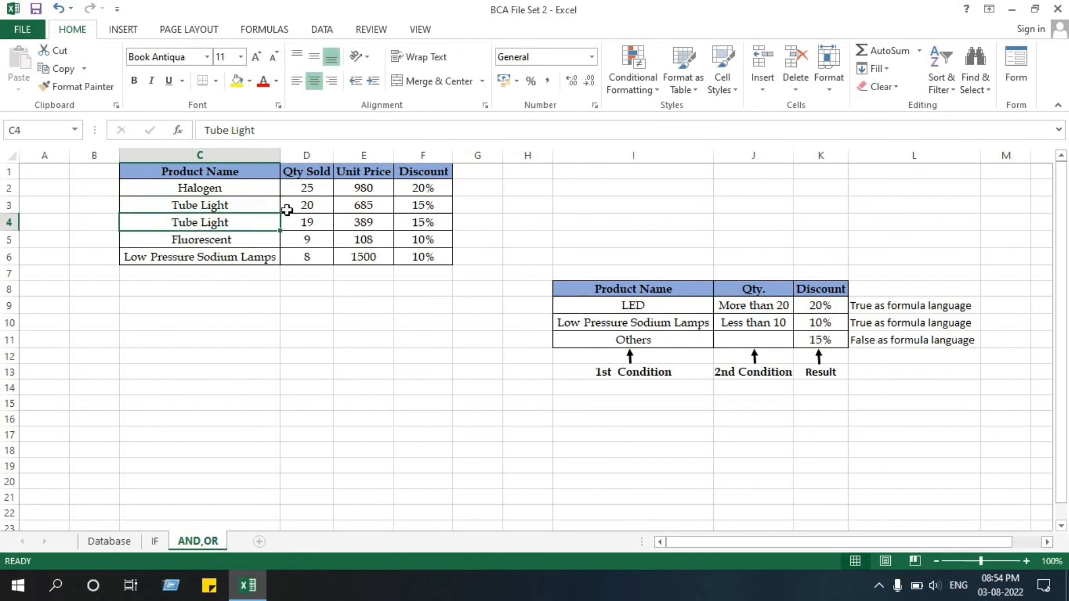
click(426, 206)
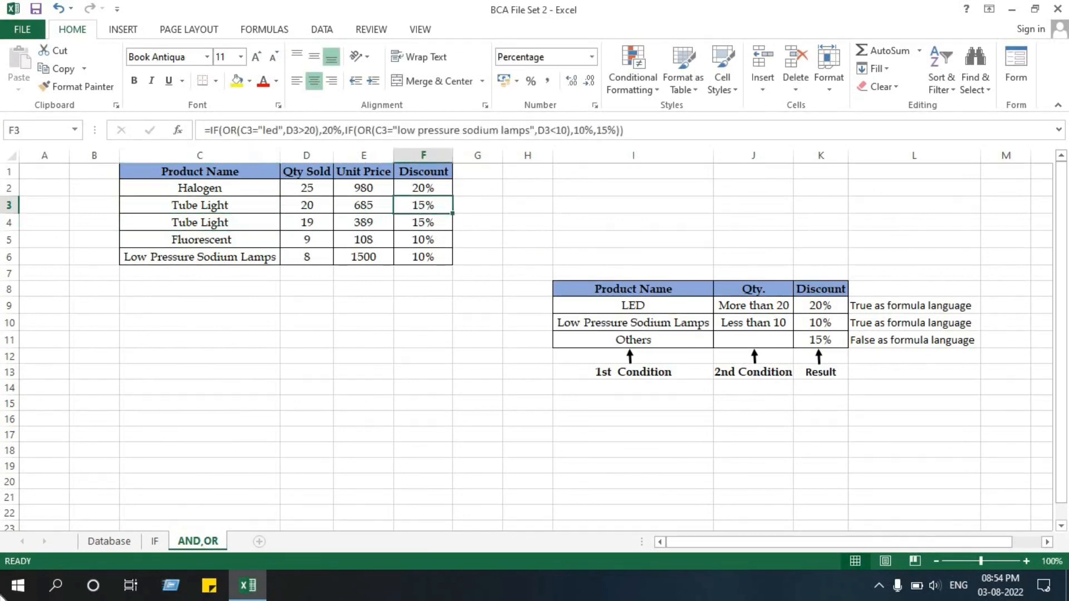
- Undo the product name change in C3 and review that row's discount formula
key(ctrl+z)
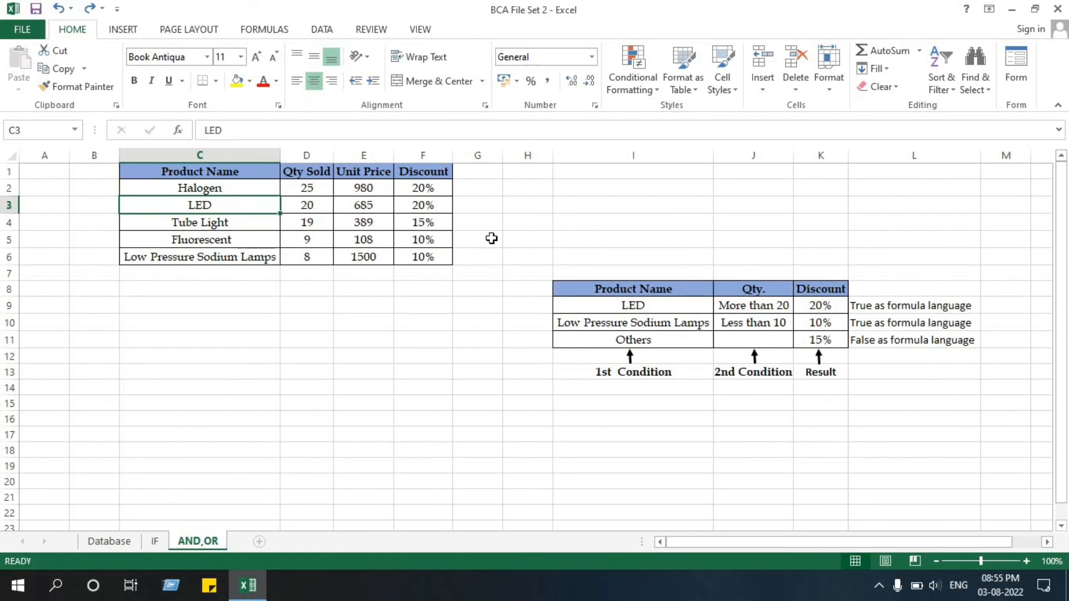
key(Right)
key(Right)
key(Right)
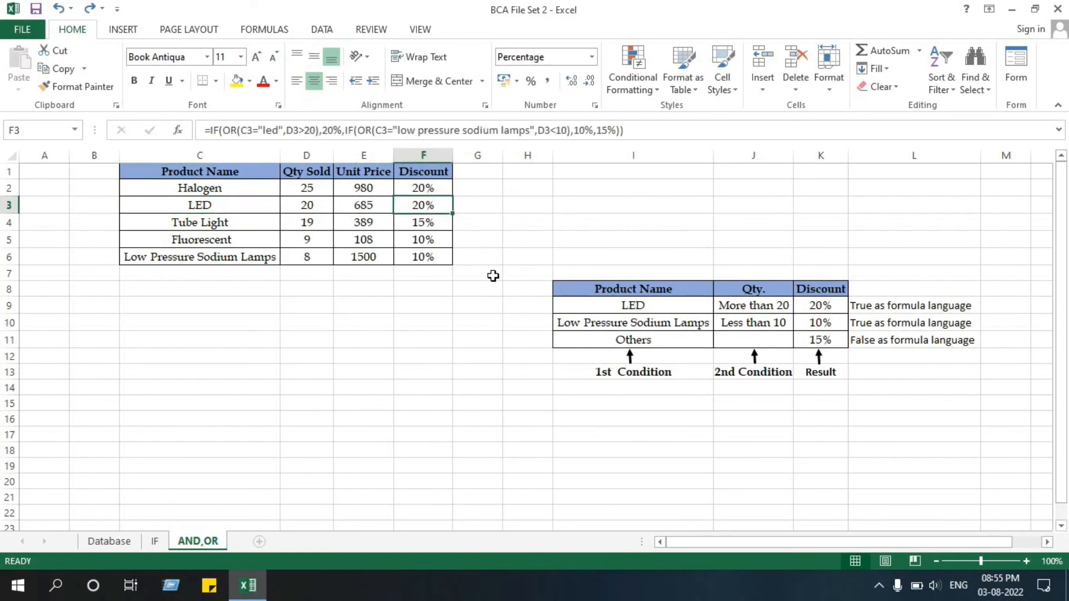
- Change the product name in C3 from LED to Tube Light
click(197, 207)
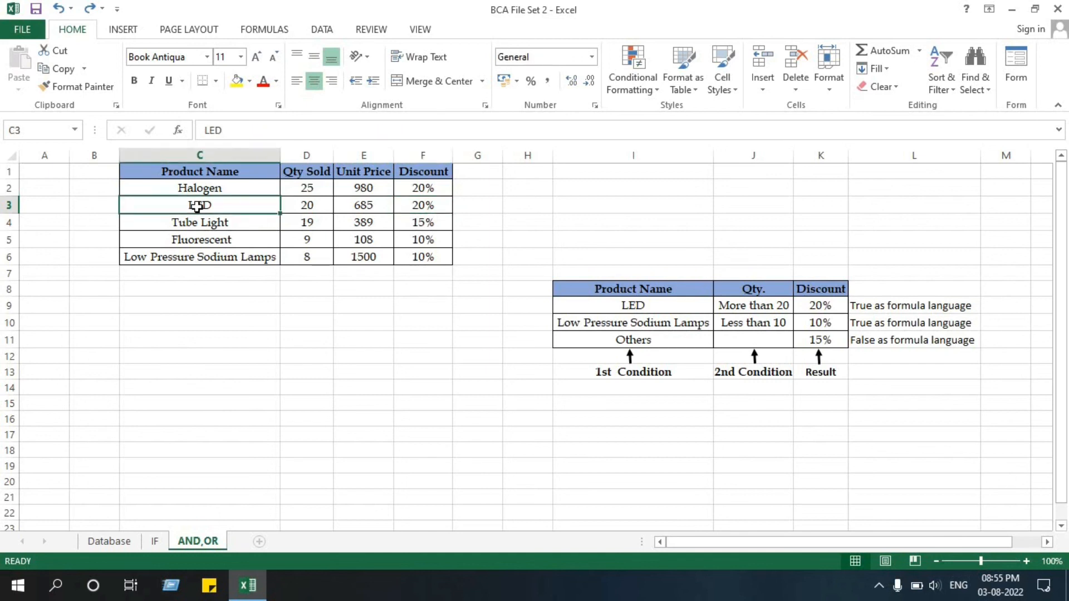
text(tube)
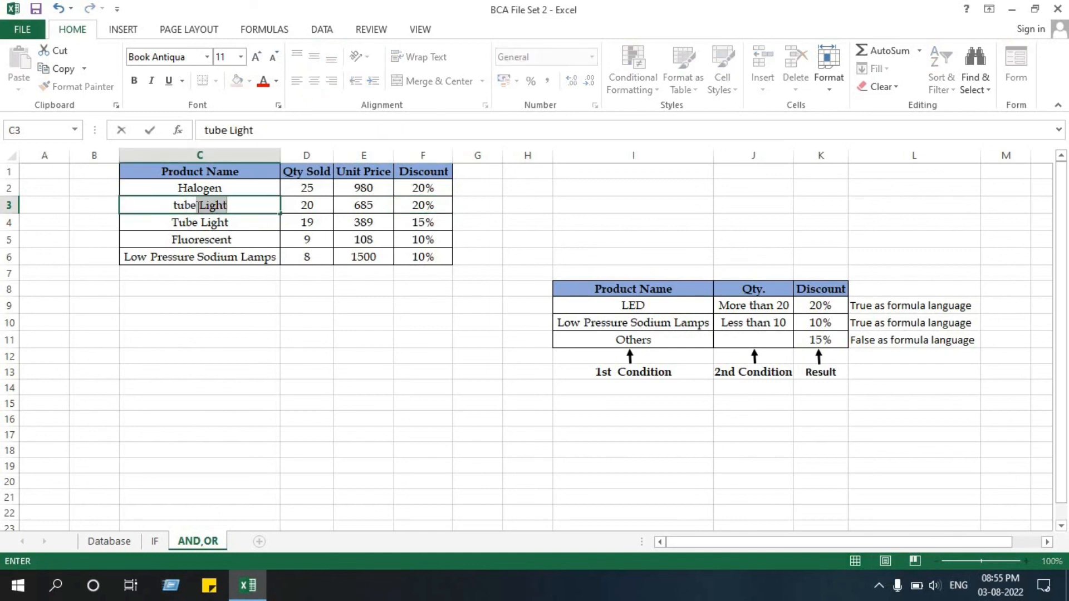
key(Return)
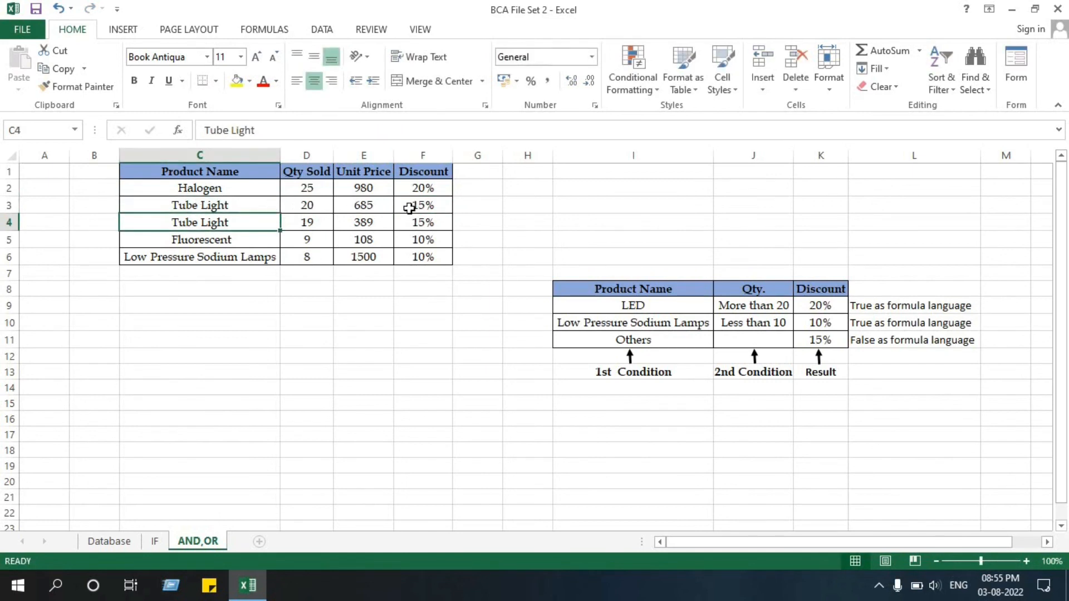
- Compare row 3's quantity and discount with the Others rule in the criteria table, and review the Halogen discount formula
click(410, 208)
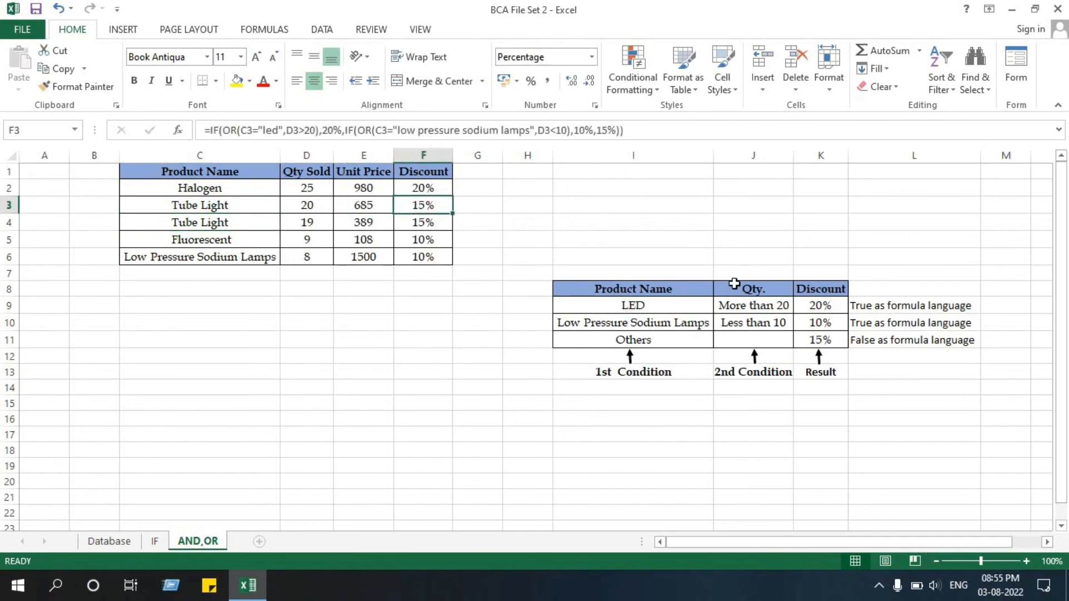
click(312, 205)
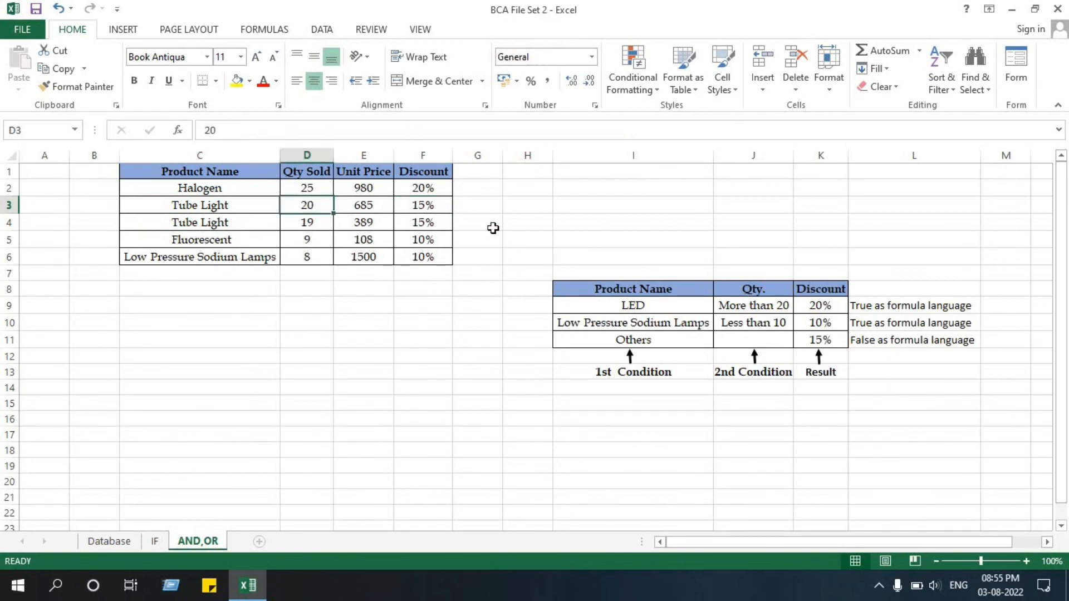
click(810, 343)
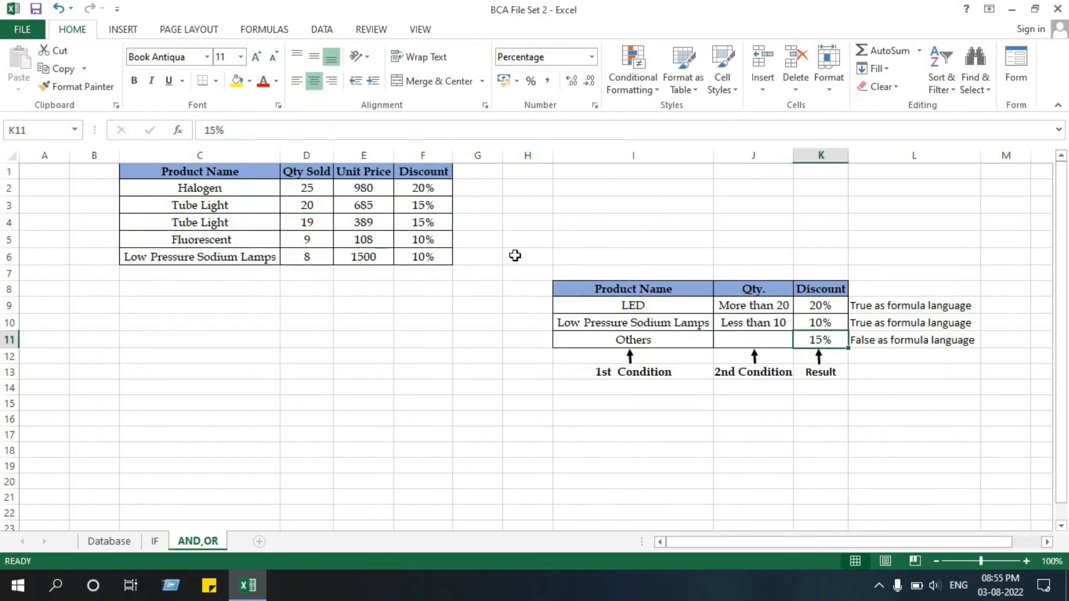
click(418, 202)
click(426, 191)
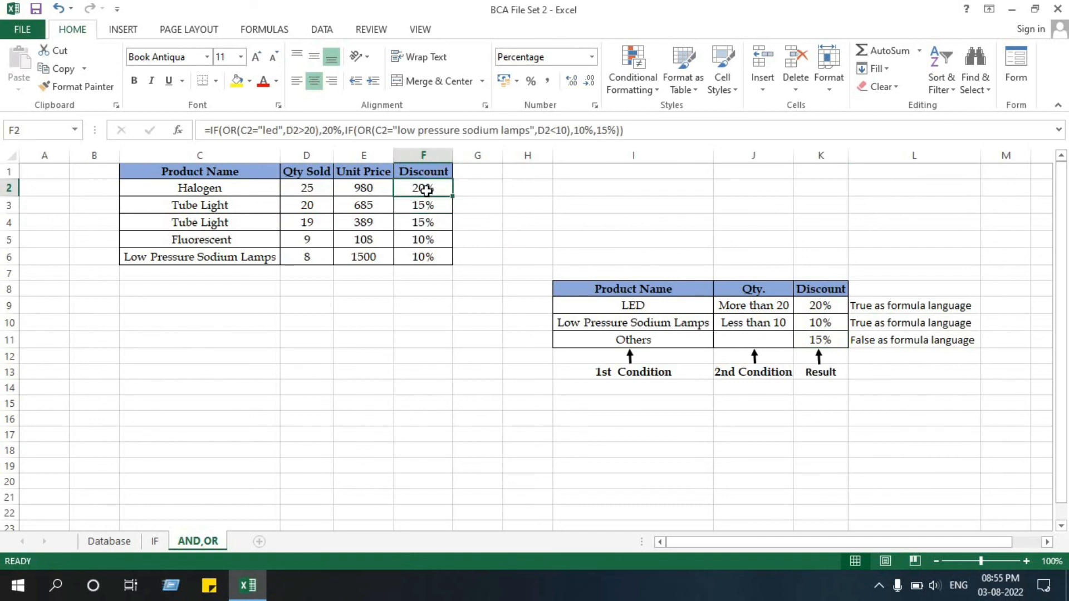
click(508, 241)
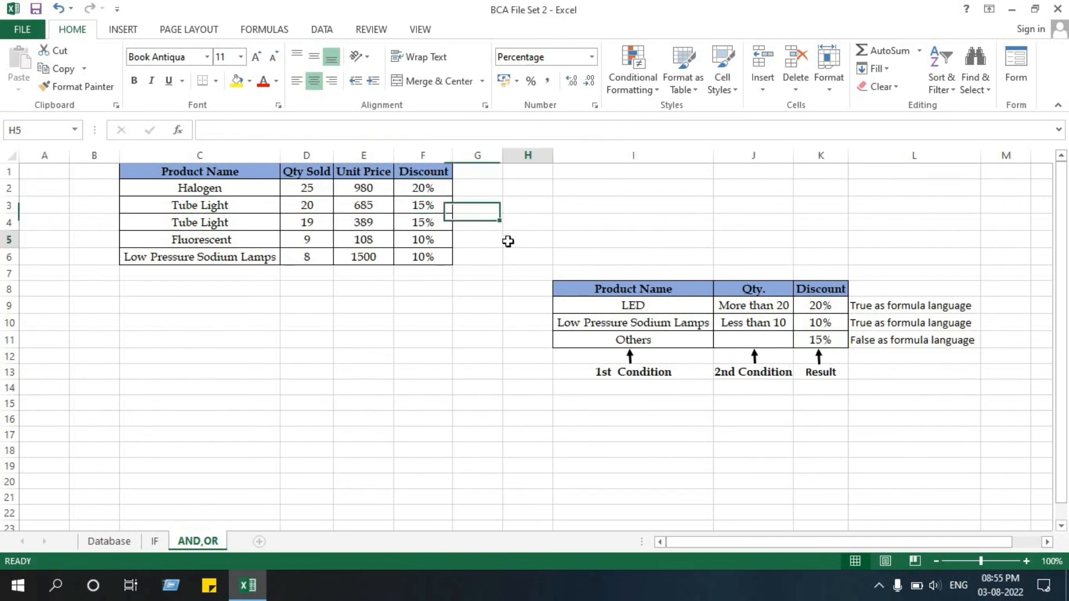
click(469, 304)
click(530, 223)
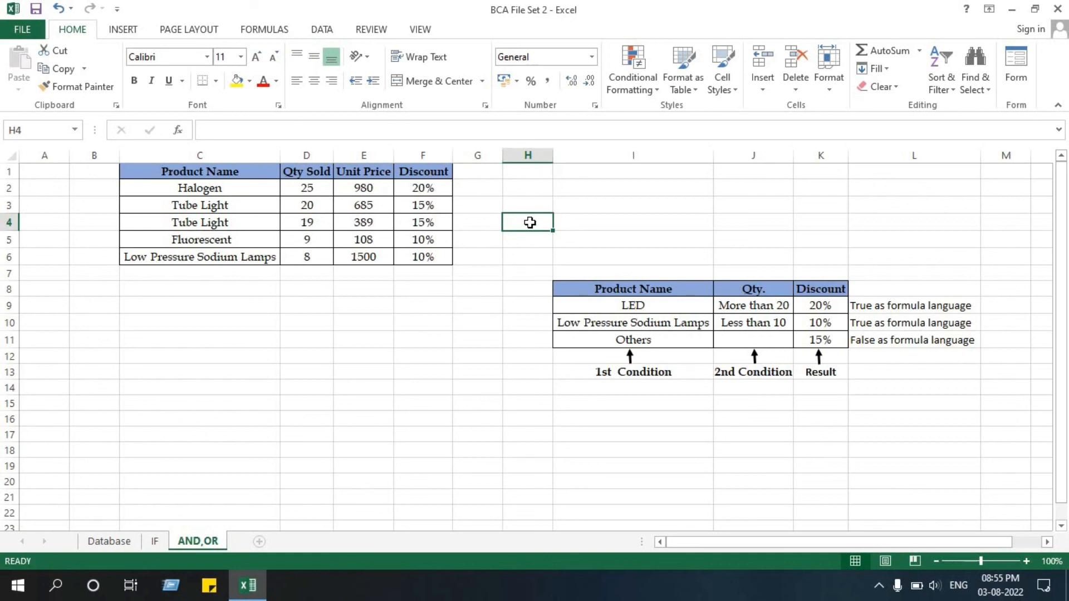
click(475, 371)
click(538, 284)
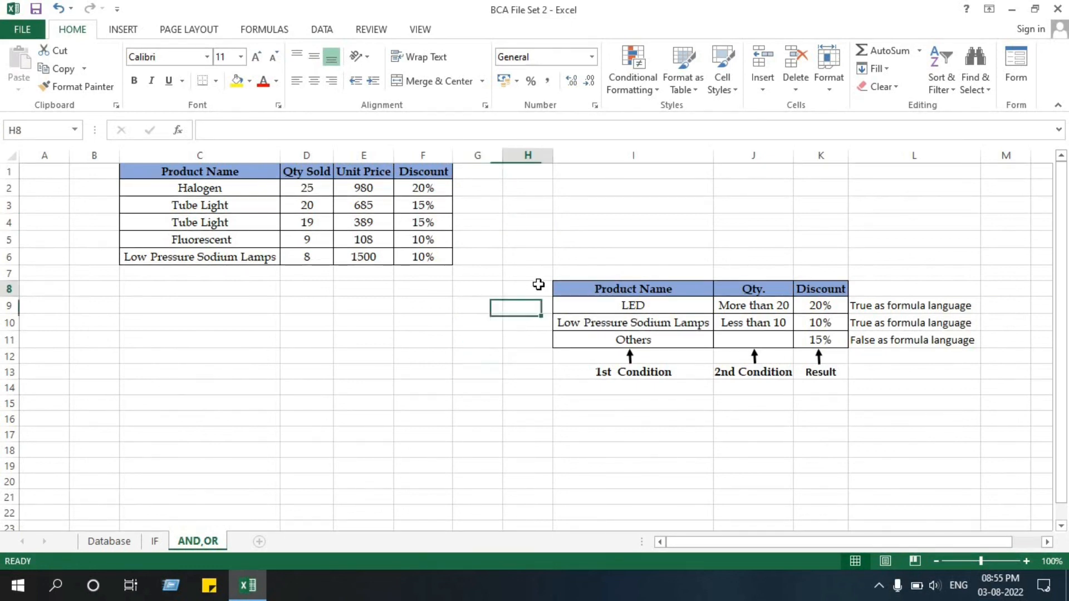